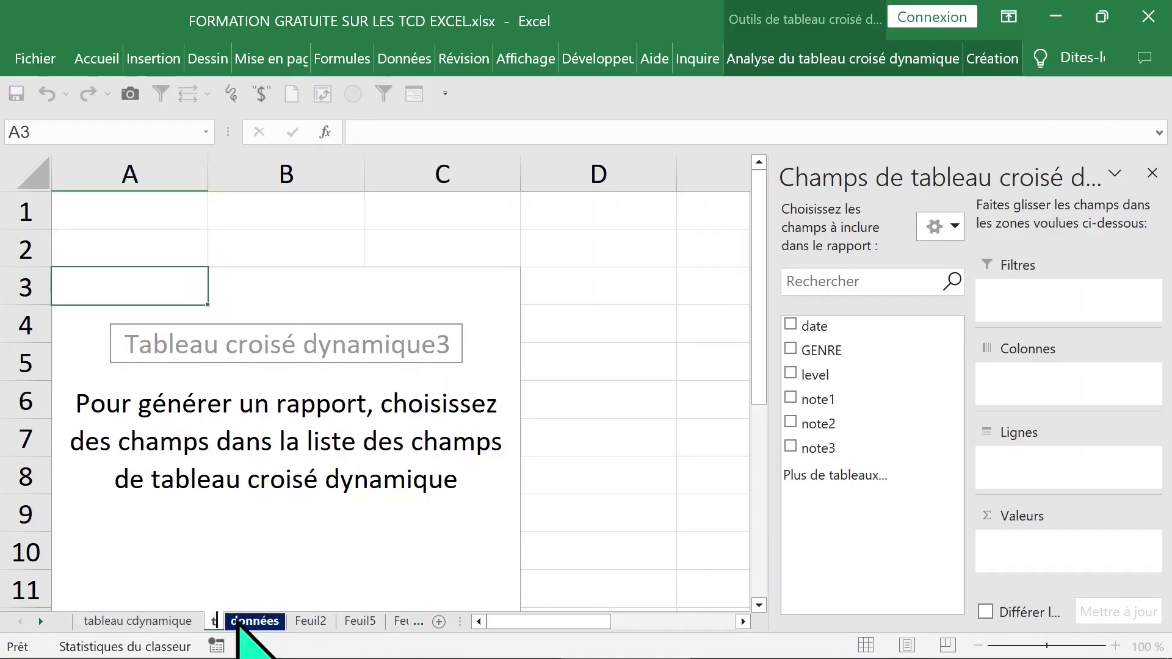
Step: Rename the new pivot table's sheet as tcd02
{"action": "type", "text": "1"}
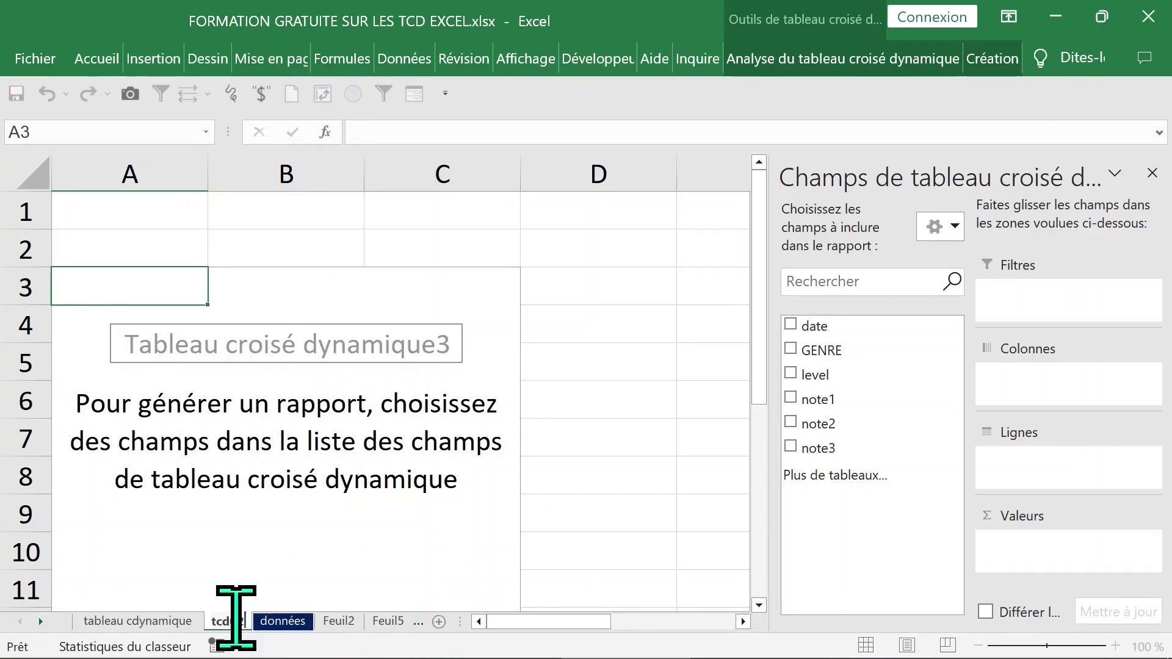
{"action": "left_click", "coordinate": [354, 442]}
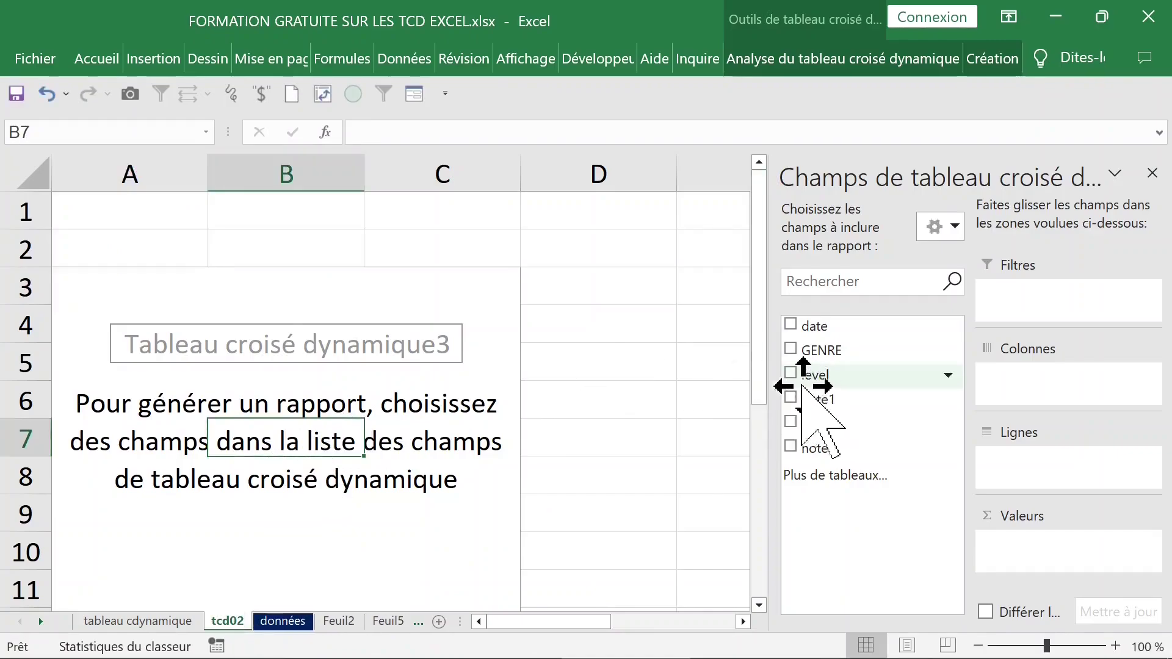
Step: Add the date field to the pivot table rows and ungroup it into individual dates
{"action": "left_click", "coordinate": [791, 325]}
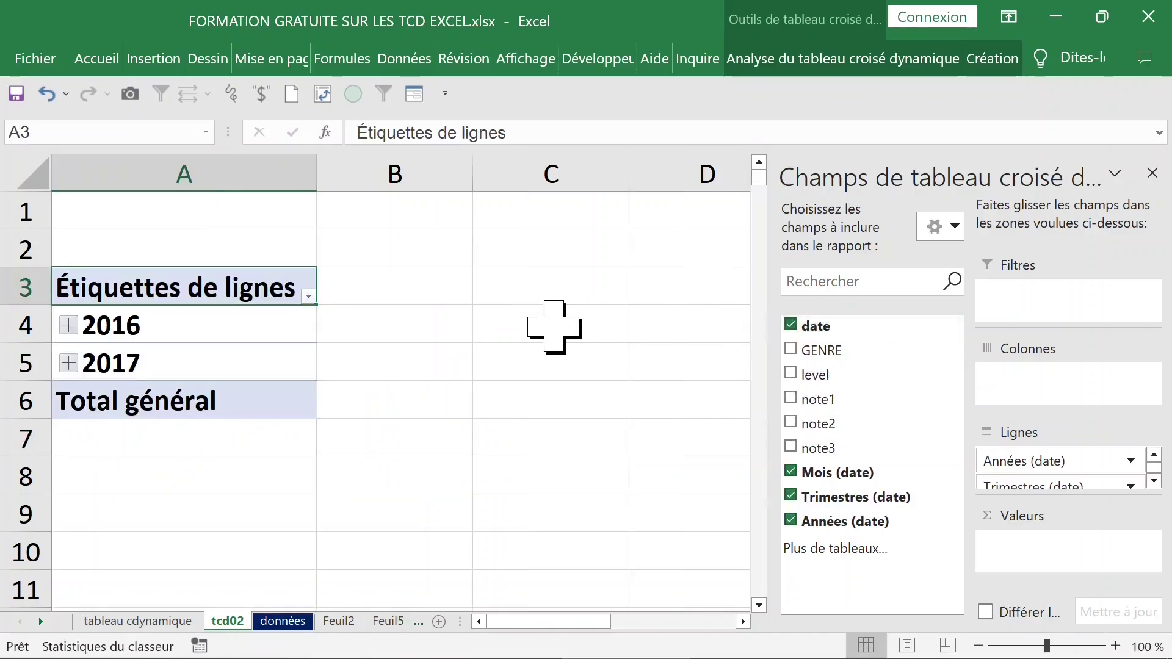
{"action": "left_click", "coordinate": [208, 329]}
{"action": "right_click", "coordinate": [200, 322]}
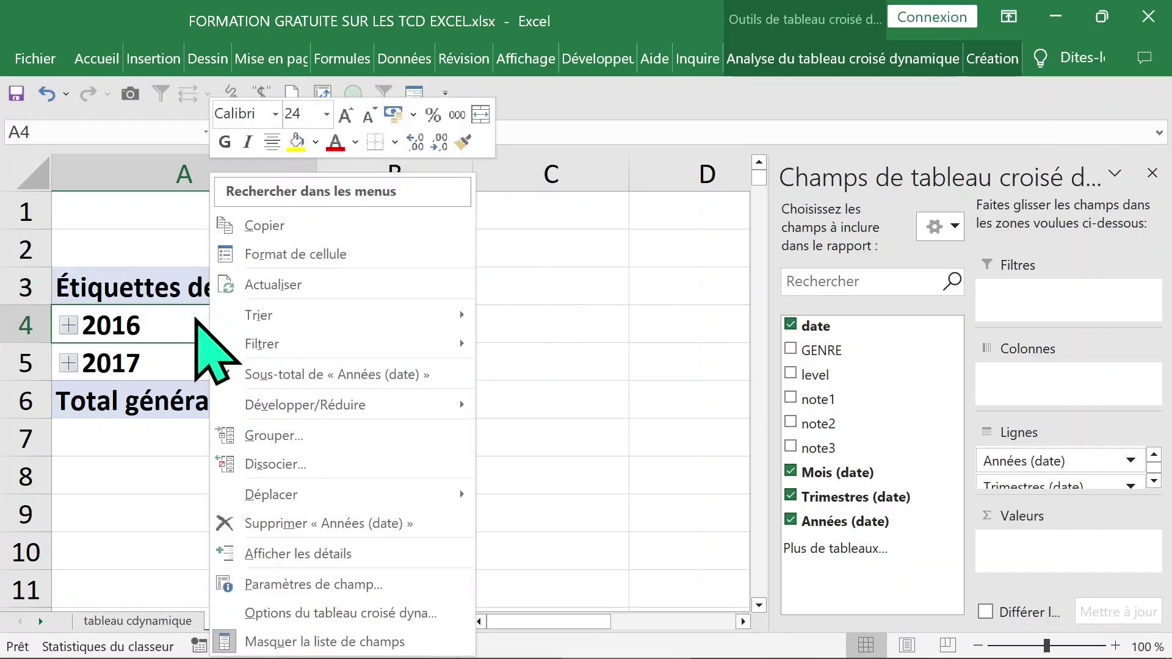
{"action": "left_click", "coordinate": [287, 464]}
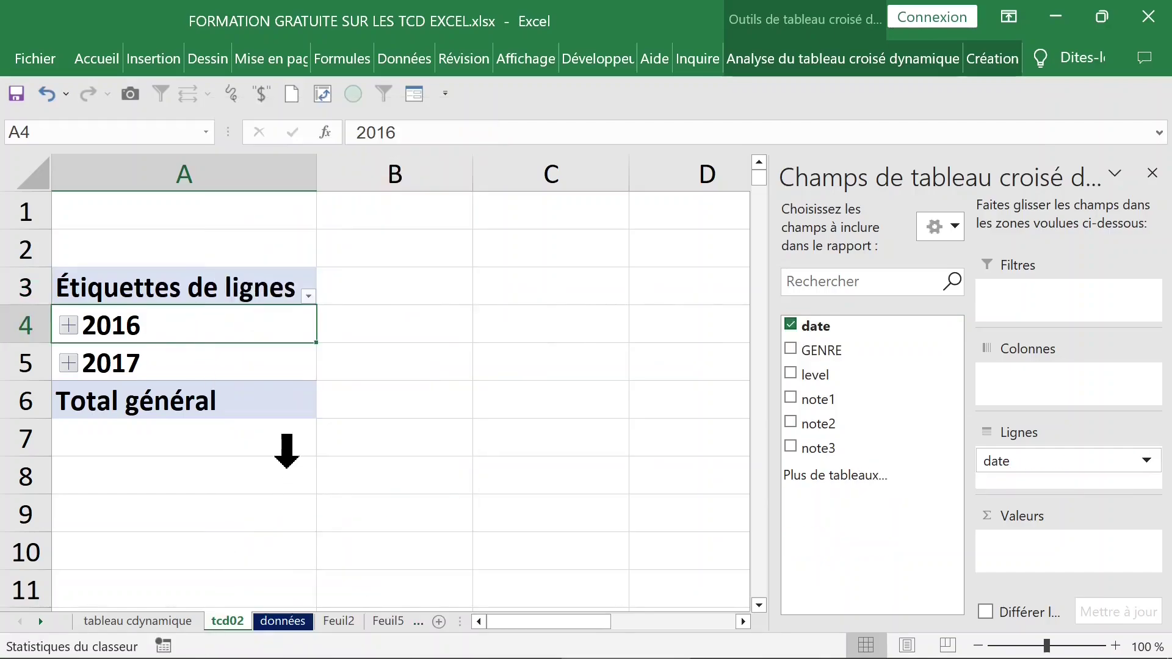
Step: Place GENRE in the pivot table columns and the sum of note1 in the values, and close the field list
{"action": "left_click", "coordinate": [792, 350]}
{"action": "left_click_drag", "start_coordinate": [792, 353], "coordinate": [1052, 398]}
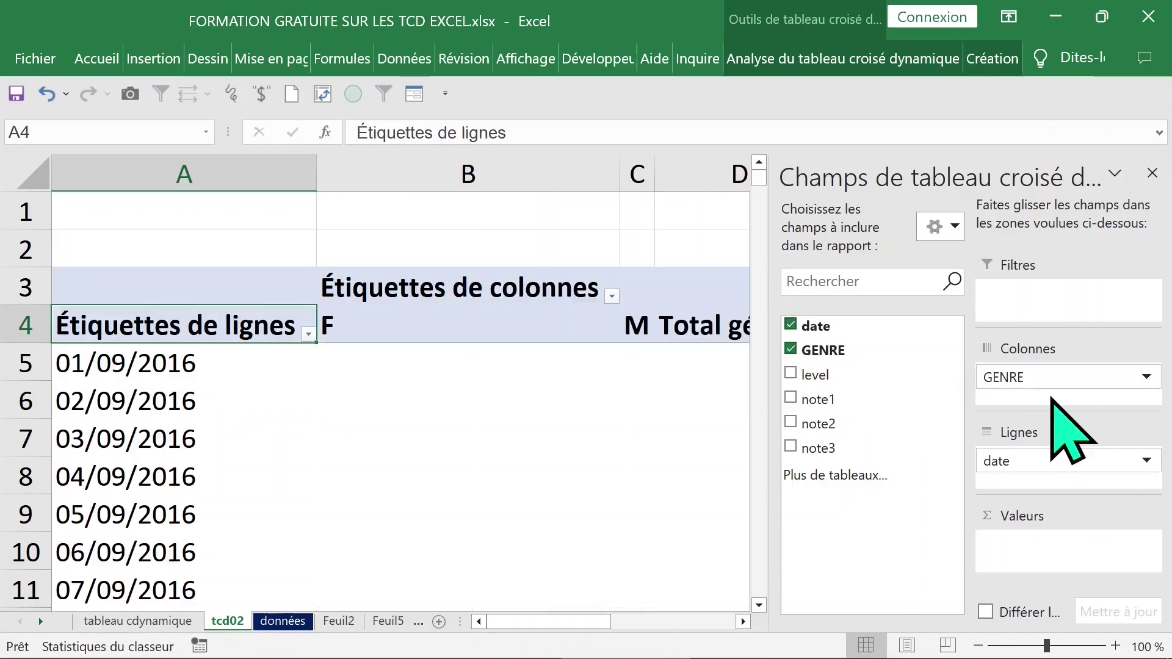
{"action": "left_click", "coordinate": [792, 399]}
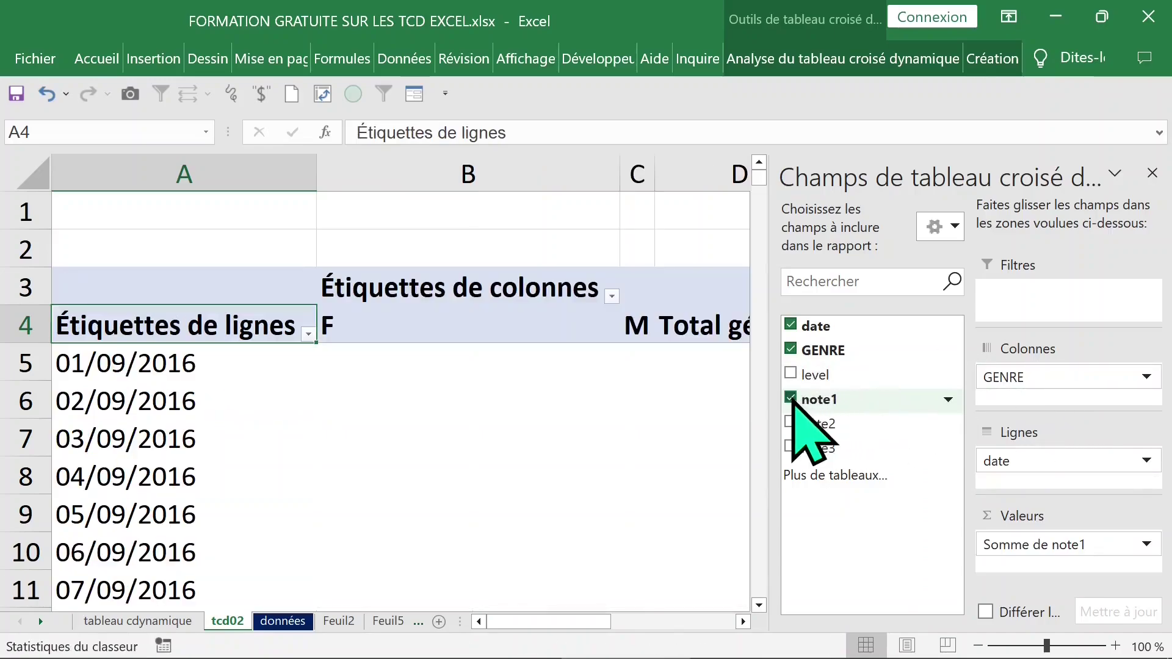
{"action": "left_click", "coordinate": [1152, 173]}
Step: Display the pivot table report in tabular form
{"action": "left_click", "coordinate": [537, 351]}
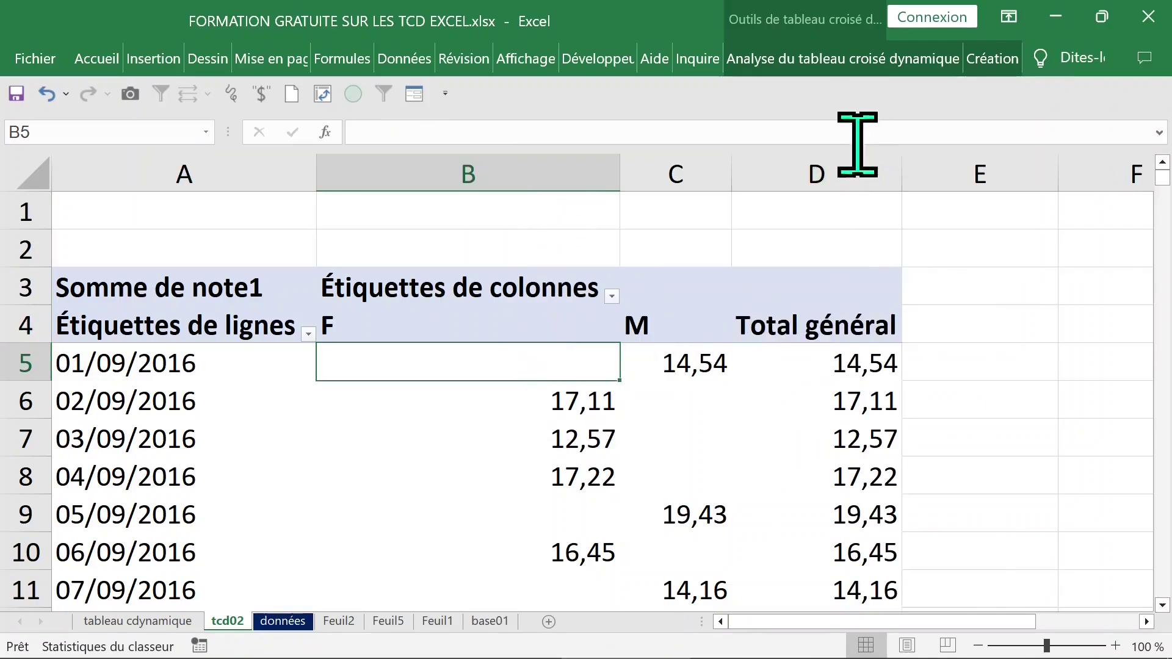
{"action": "left_click", "coordinate": [908, 67]}
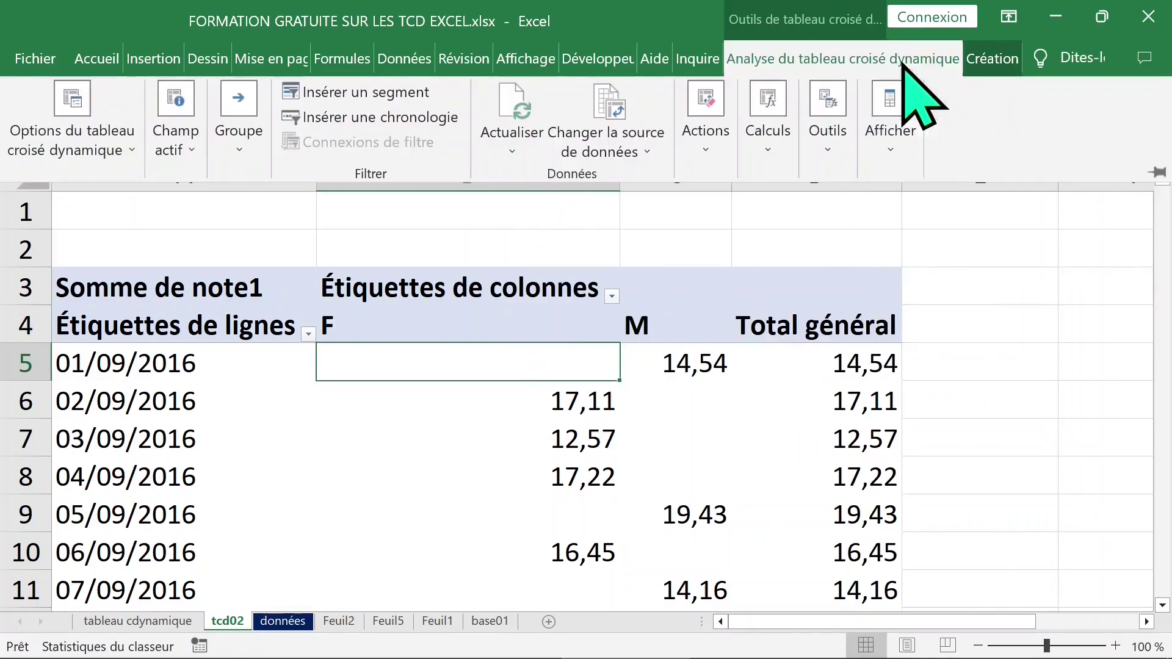
{"action": "left_click", "coordinate": [991, 61]}
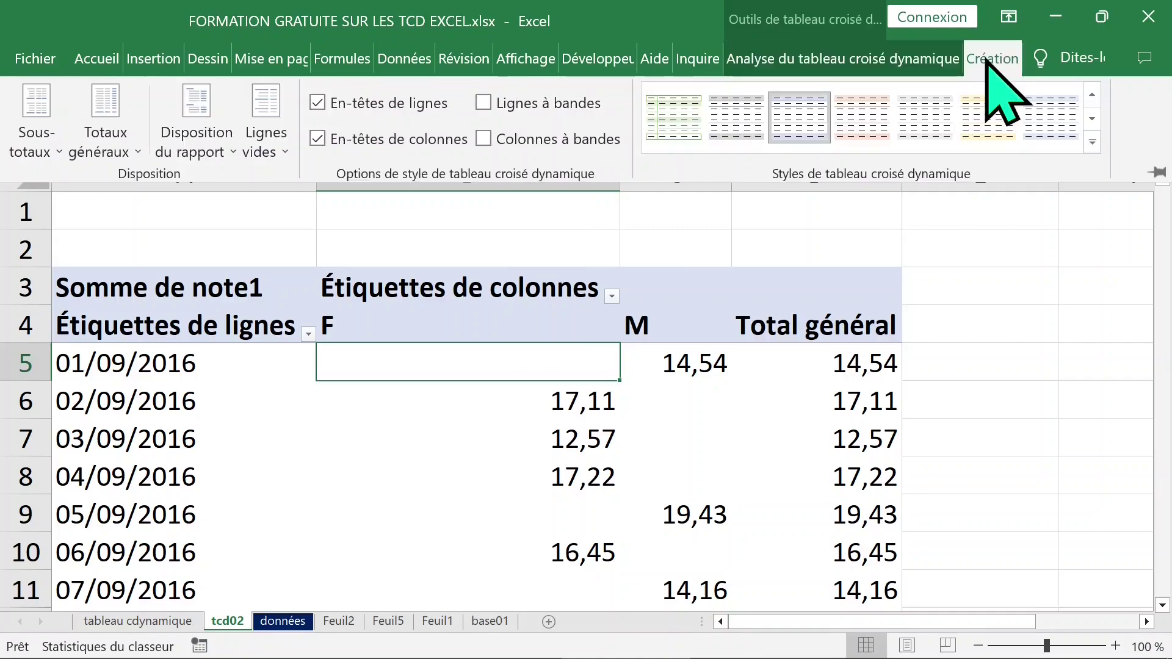
{"action": "left_click", "coordinate": [208, 146]}
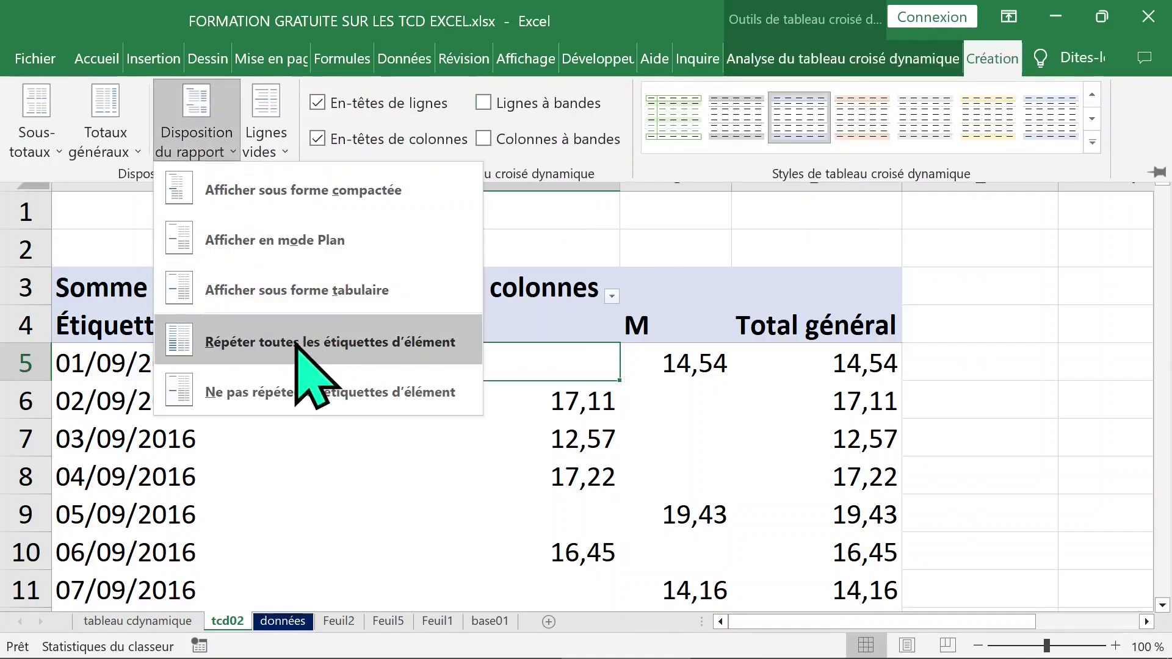
{"action": "left_click", "coordinate": [302, 293]}
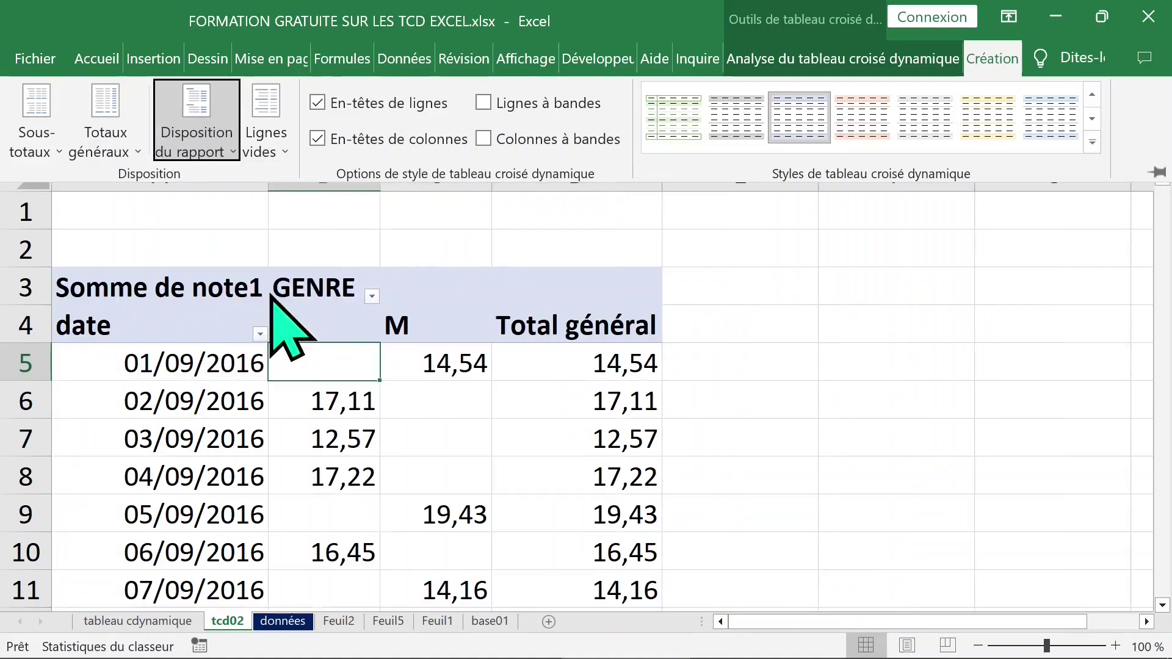
{"action": "left_click", "coordinate": [415, 397]}
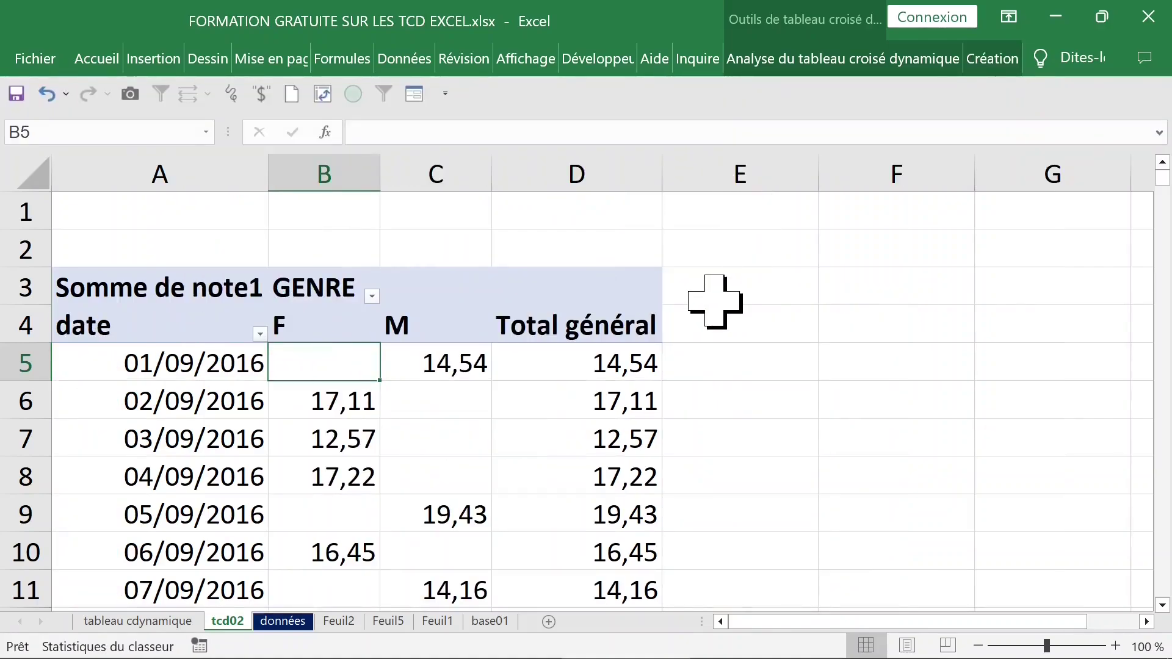
Step: Review the daily rows of the pivot table, examining the blank cells under F and M
{"action": "scroll", "coordinate": [715, 293], "scroll_direction": "down", "scroll_amount": 2}
{"action": "scroll", "coordinate": [714, 294], "scroll_direction": "down", "scroll_amount": 1}
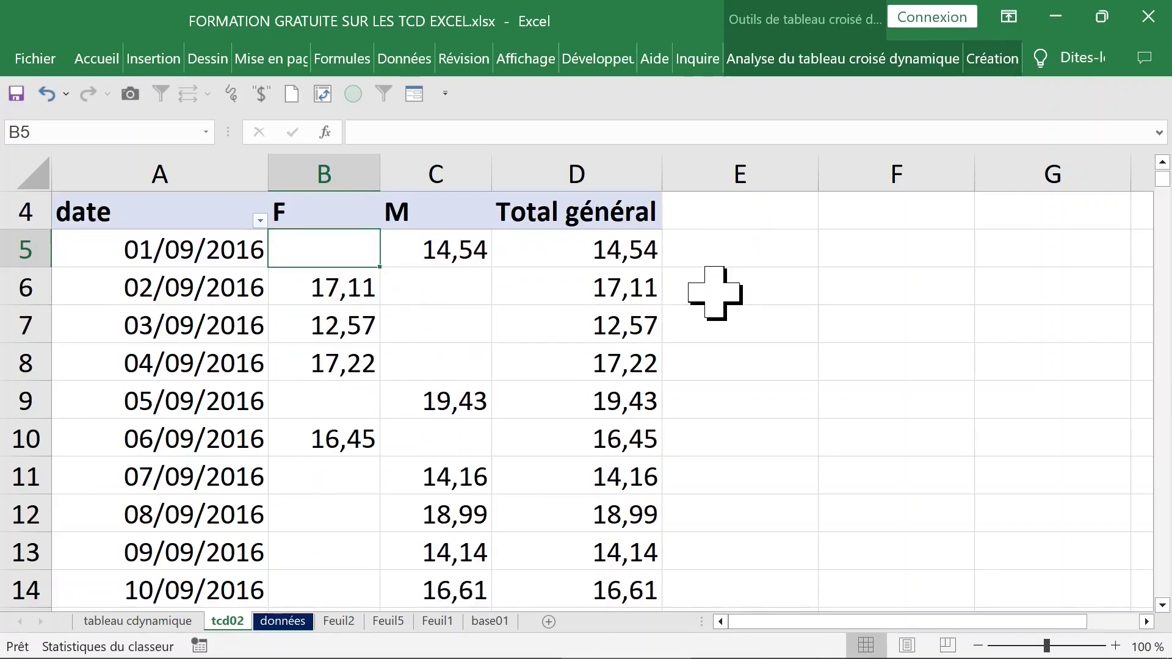
{"action": "scroll", "coordinate": [721, 287], "scroll_direction": "up", "scroll_amount": 2}
{"action": "left_click", "coordinate": [199, 366]}
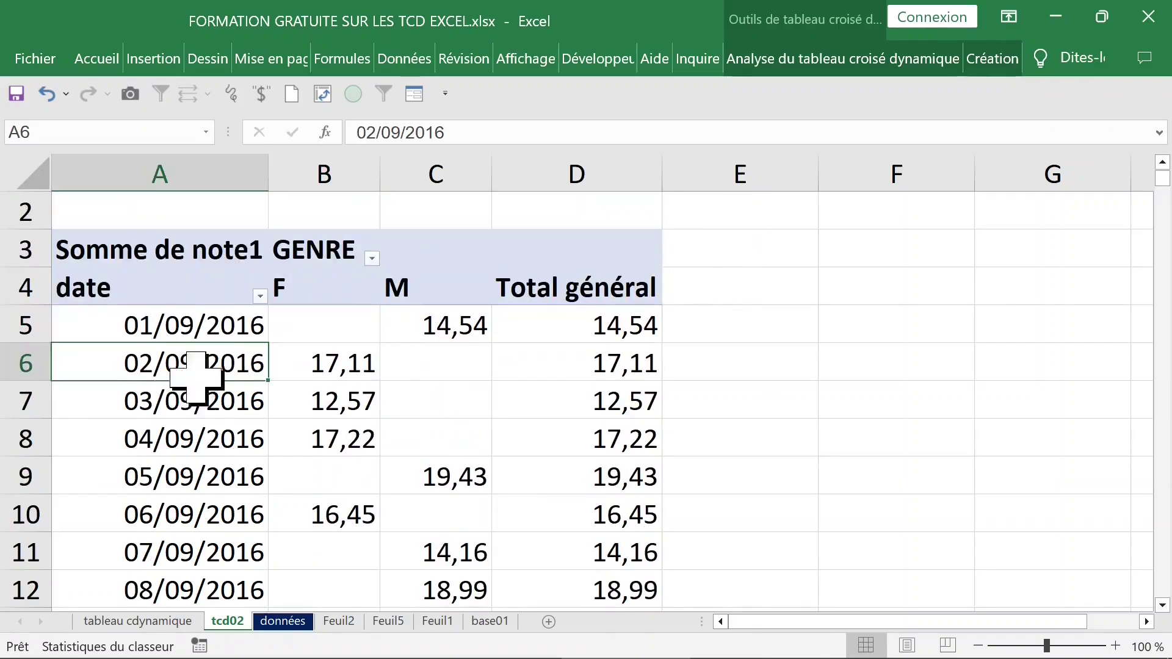
{"action": "left_click", "coordinate": [348, 311]}
{"action": "left_click", "coordinate": [469, 385]}
{"action": "left_click_drag", "start_coordinate": [469, 374], "coordinate": [465, 437]}
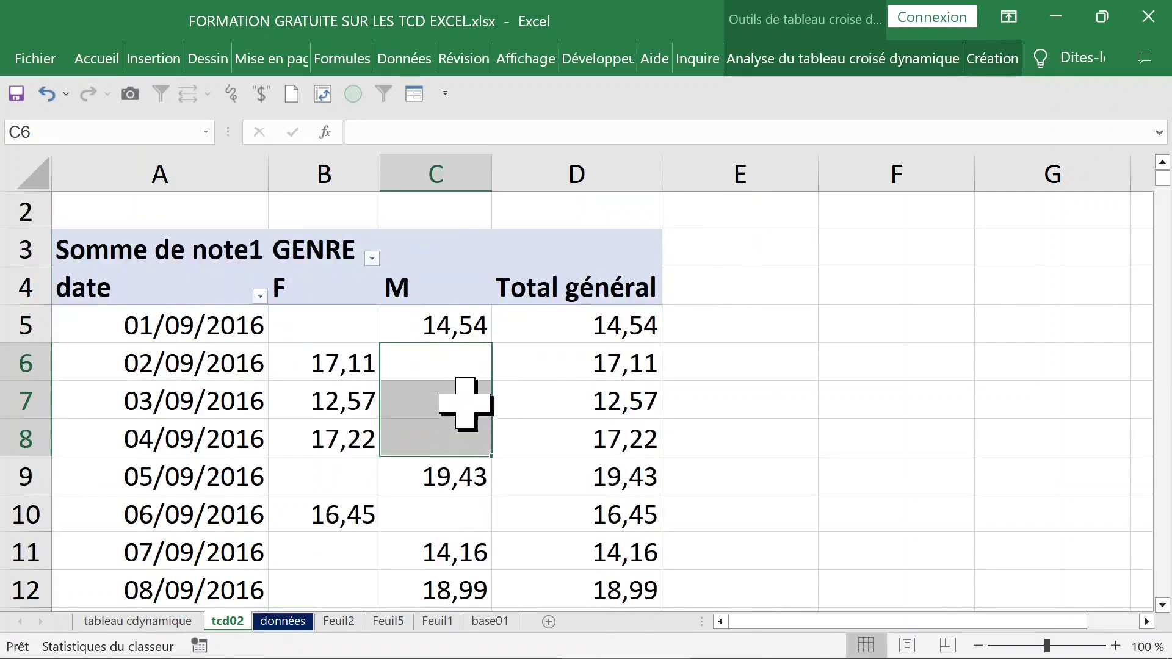
Step: Set the pivot table options to show 0 for empty cells
{"action": "left_click", "coordinate": [450, 361]}
{"action": "right_click", "coordinate": [442, 367]}
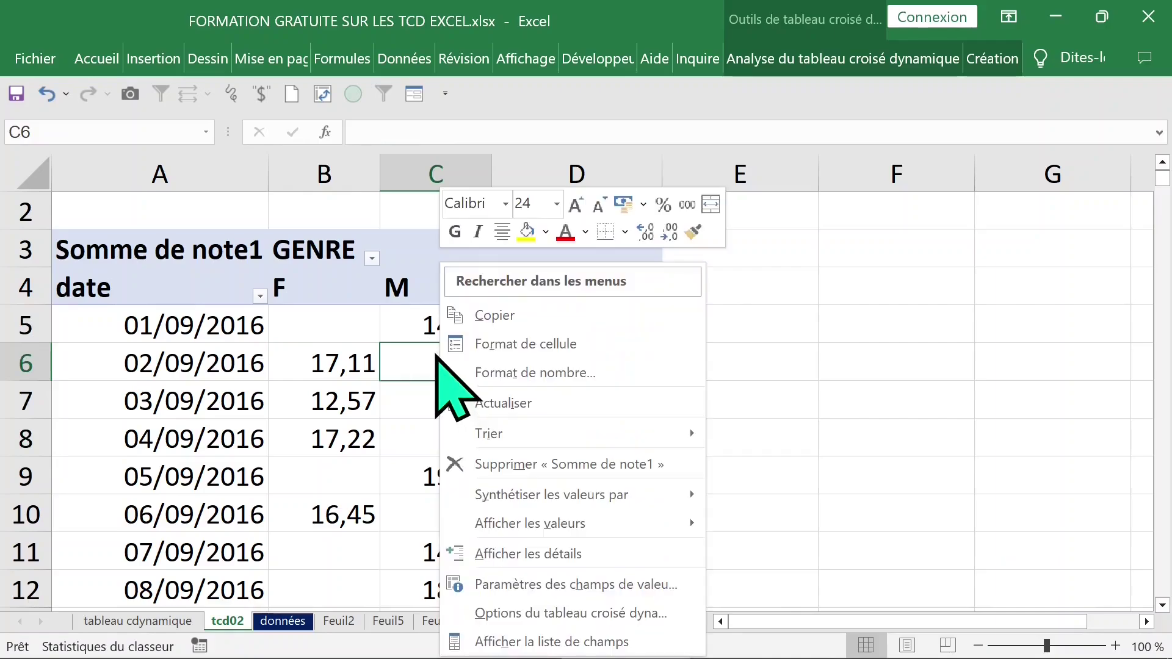
{"action": "left_click", "coordinate": [530, 613]}
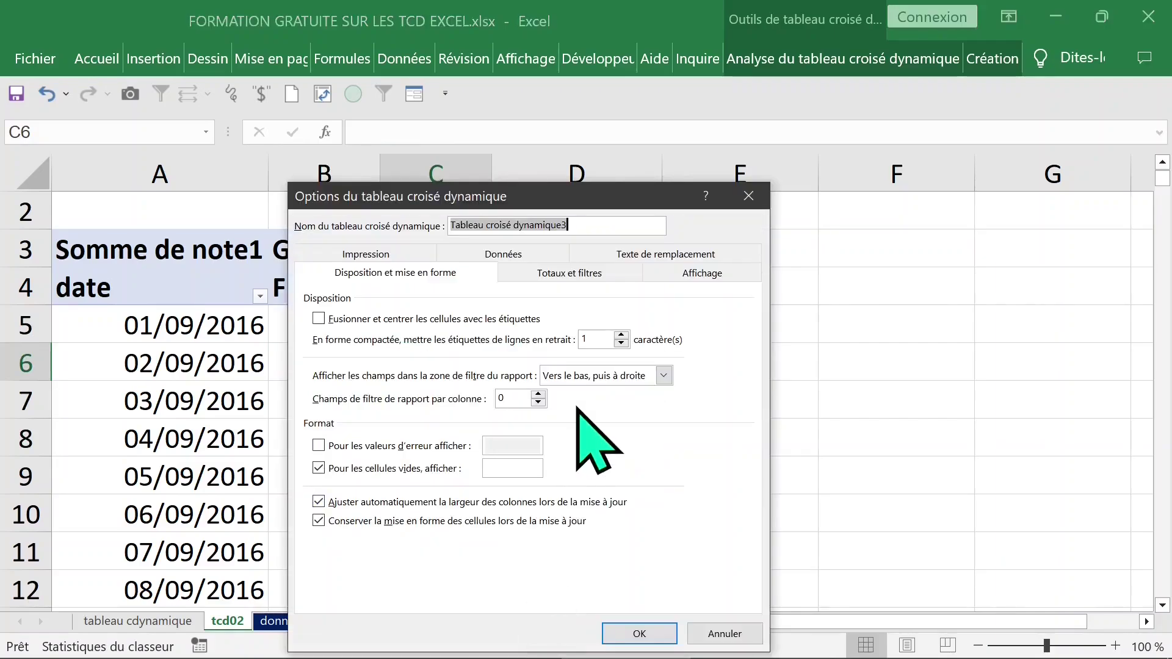
{"action": "left_click", "coordinate": [368, 470]}
{"action": "left_click", "coordinate": [367, 469]}
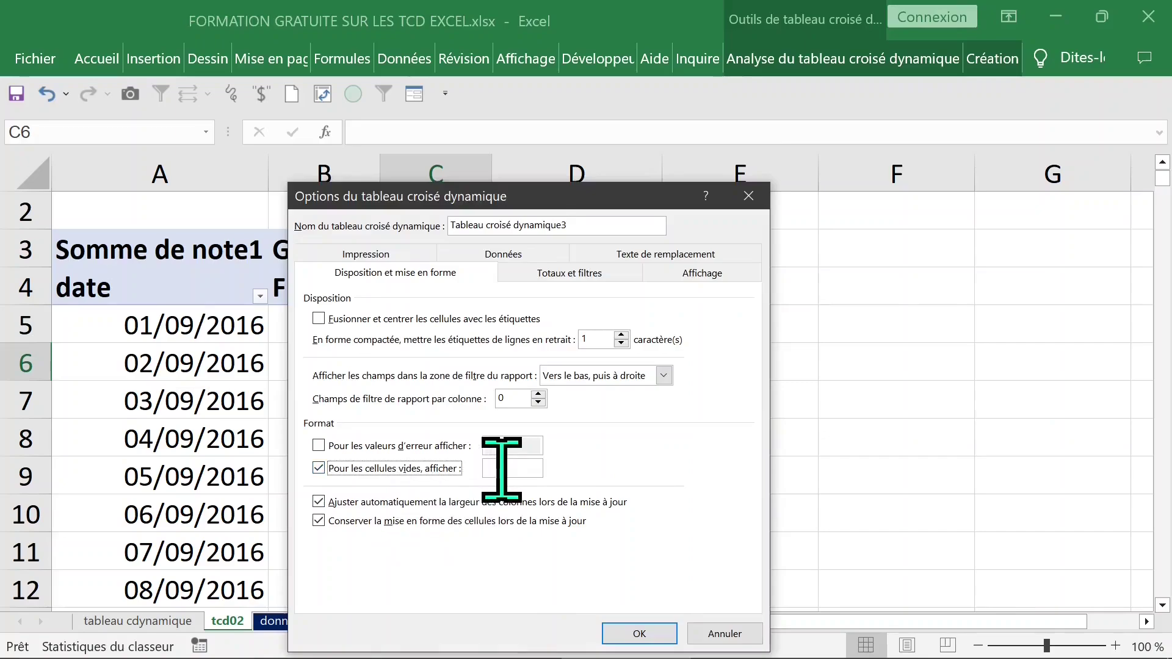
{"action": "left_click", "coordinate": [502, 468]}
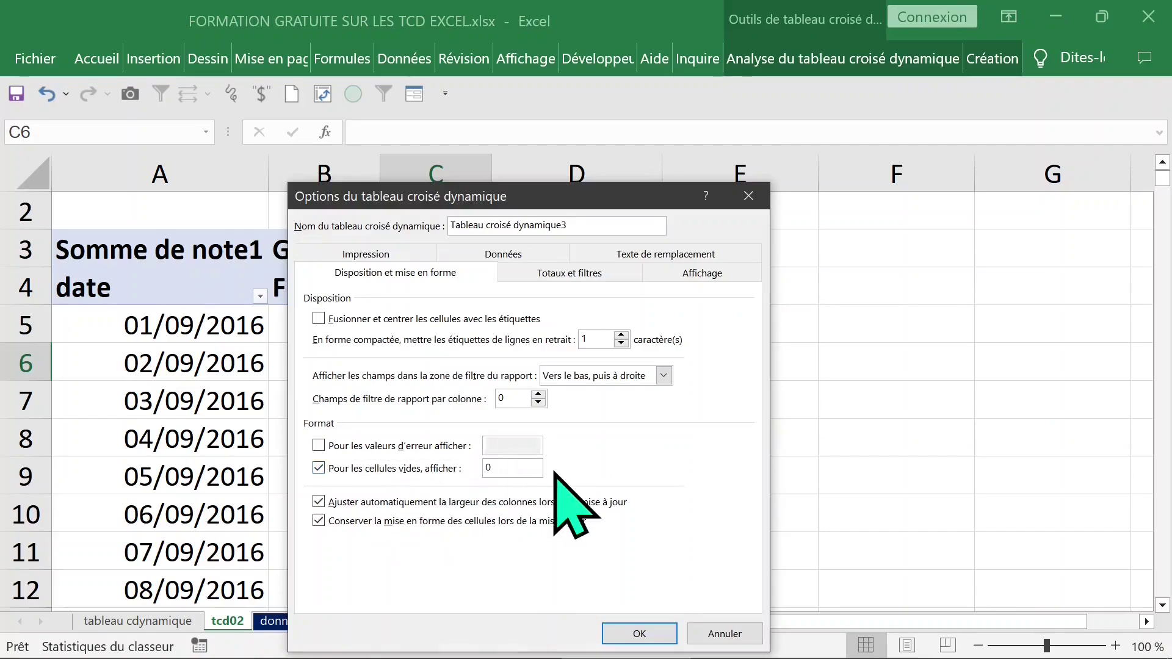
{"action": "type", "text": "0"}
{"action": "key", "text": "Return"}
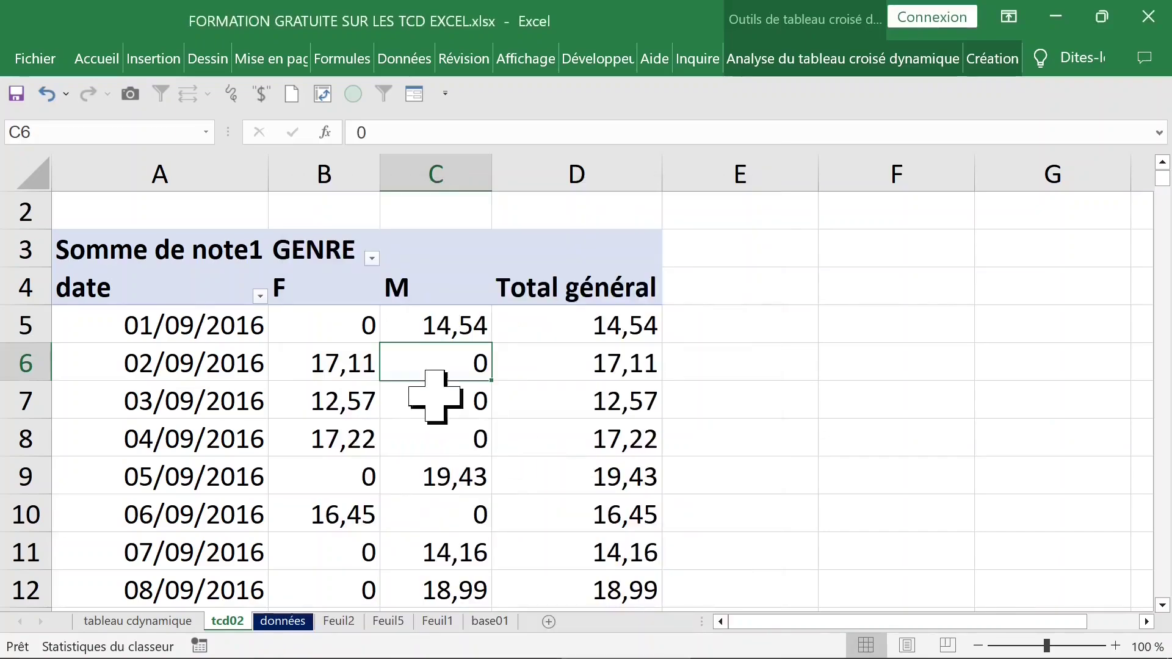
Step: Group the date field by quarters and years, leaving months out of the grouping
{"action": "left_click", "coordinate": [191, 341]}
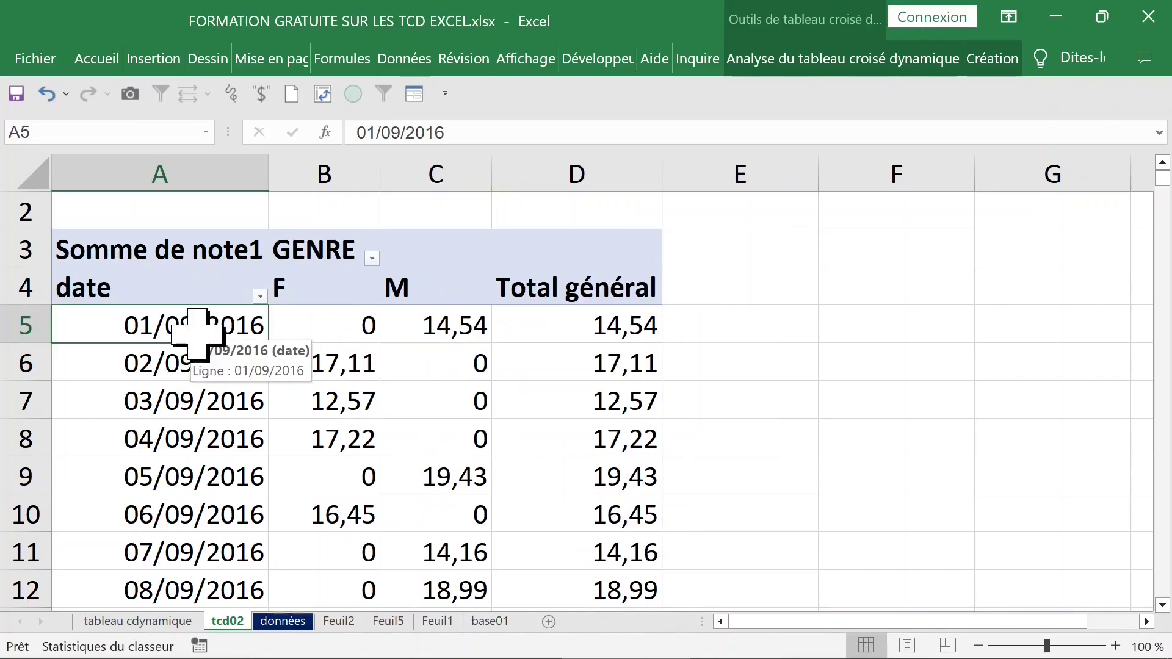
{"action": "left_click", "coordinate": [864, 67]}
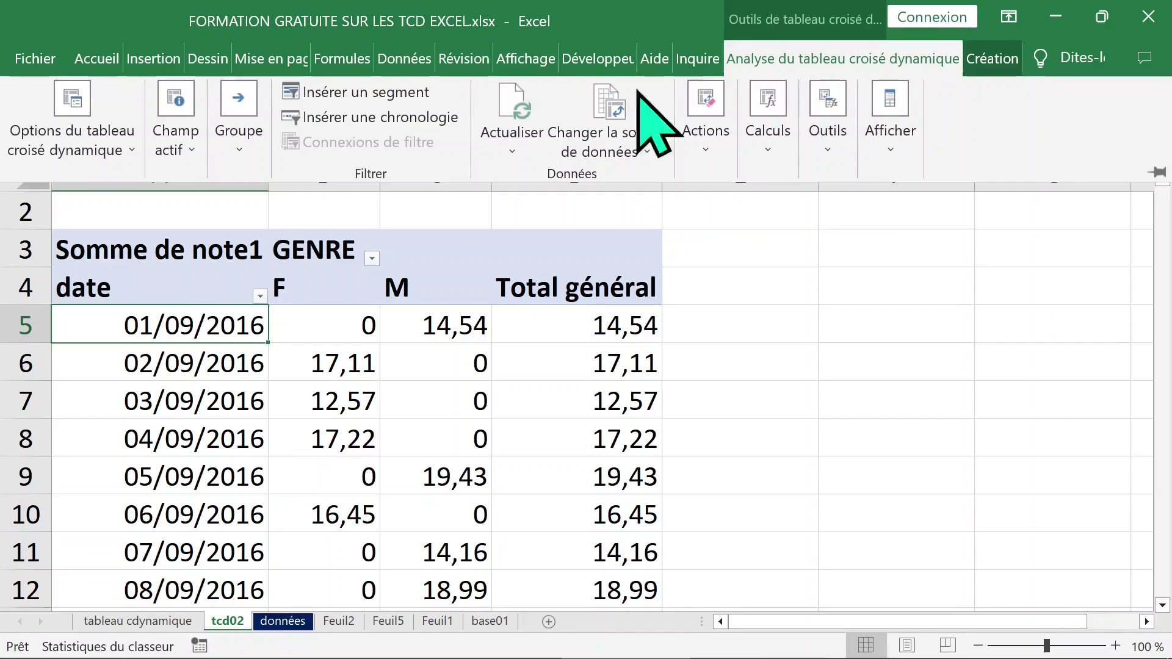
{"action": "left_click", "coordinate": [239, 147]}
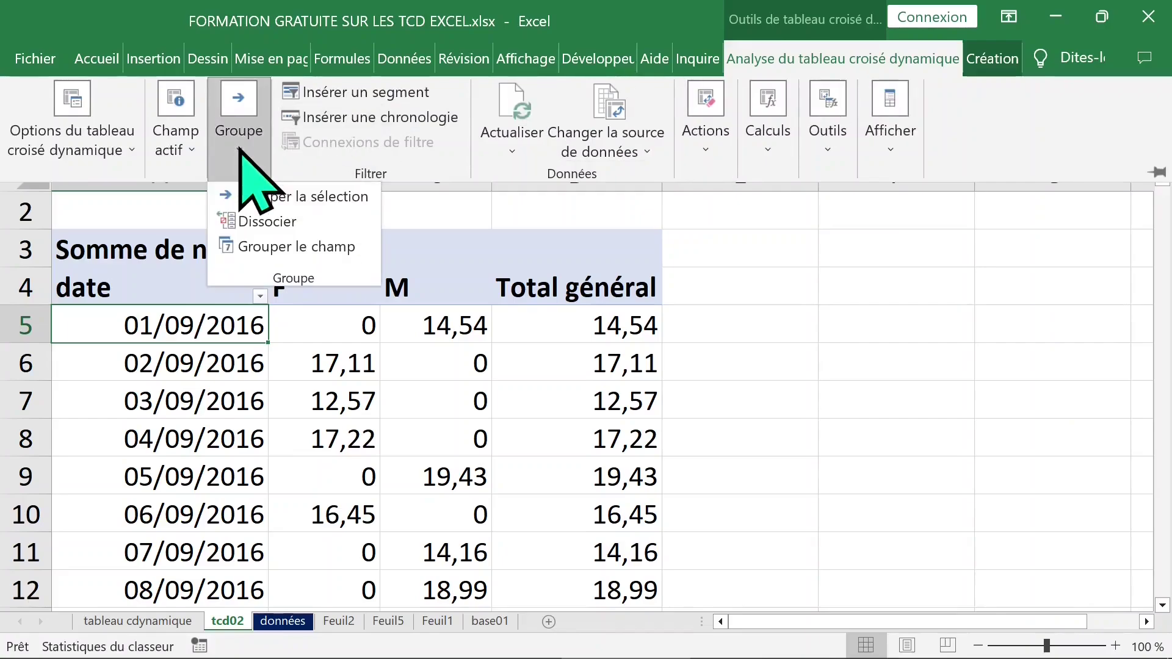
{"action": "left_click", "coordinate": [336, 249]}
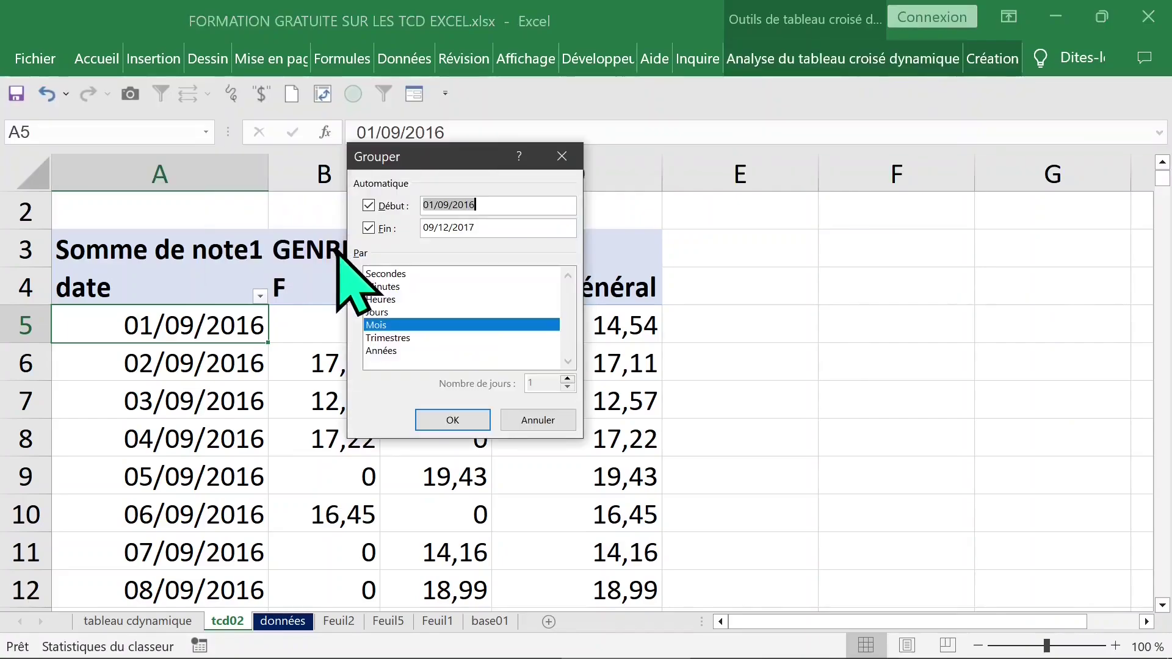
{"action": "left_click", "coordinate": [394, 351]}
{"action": "left_click", "coordinate": [392, 338]}
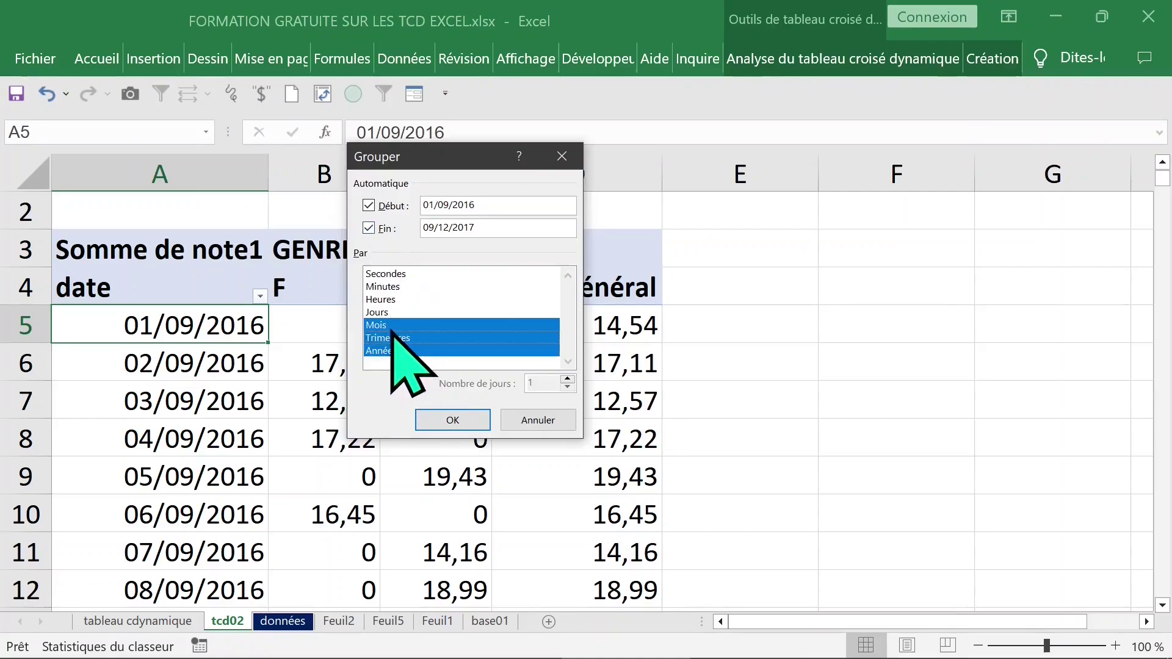
{"action": "left_click", "coordinate": [392, 328]}
{"action": "left_click", "coordinate": [468, 419]}
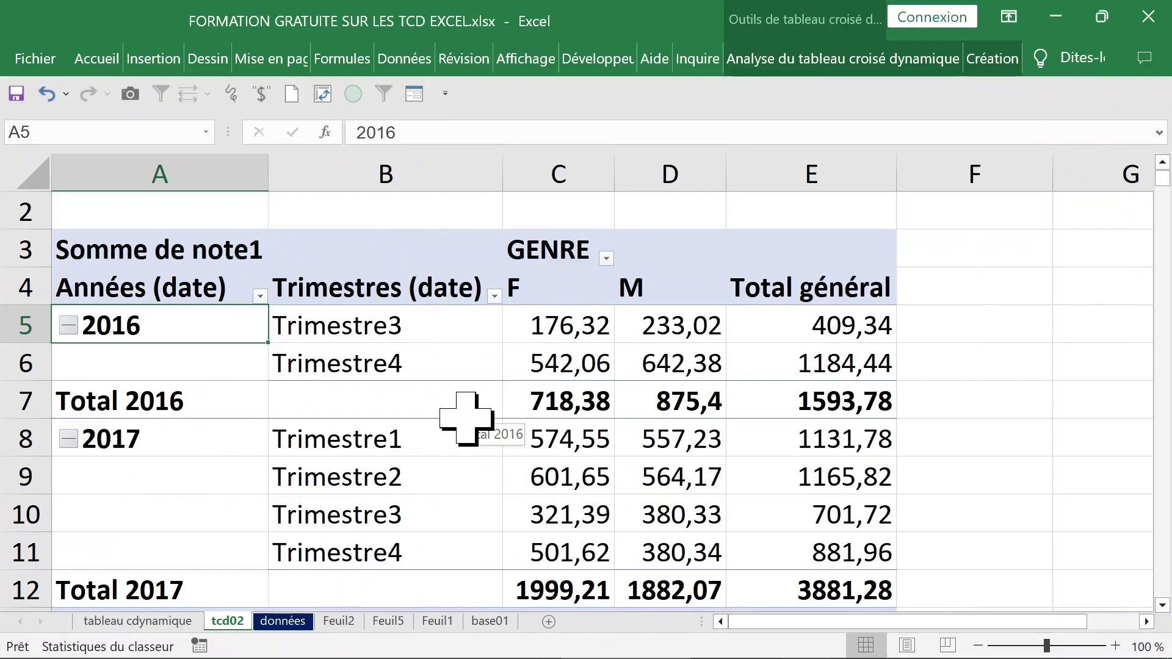
Step: Move Trimestres (date) from the rows to the report filter area and close the field list
{"action": "left_click", "coordinate": [389, 333]}
{"action": "right_click", "coordinate": [387, 333]}
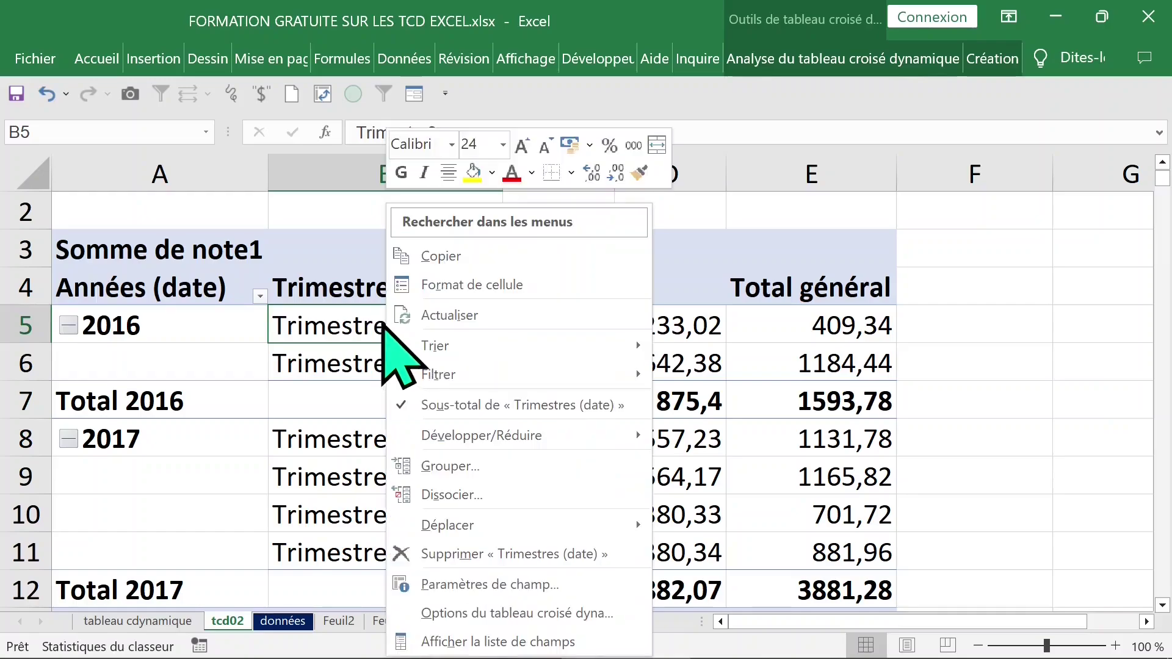
{"action": "left_click", "coordinate": [497, 642]}
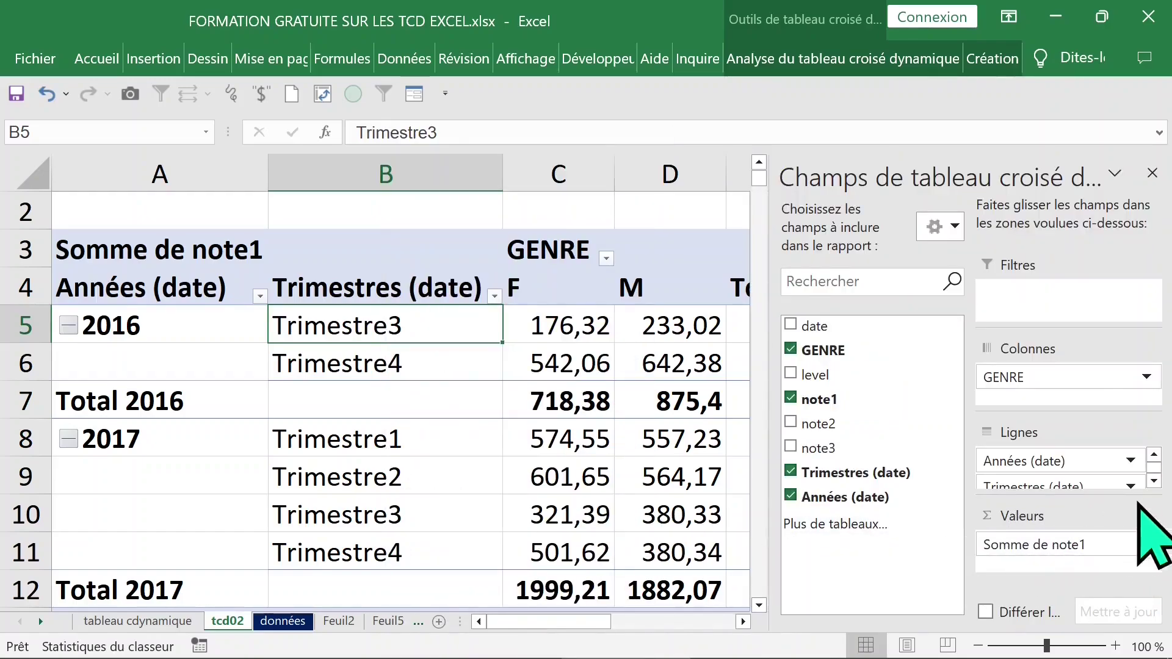
{"action": "left_click", "coordinate": [1153, 483]}
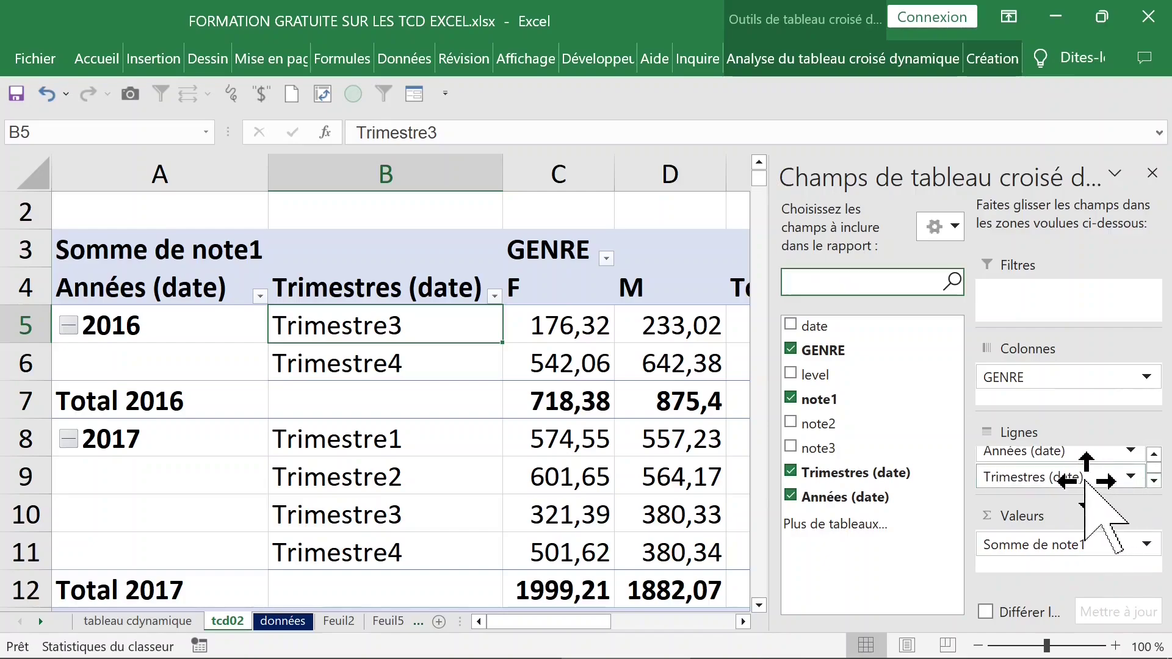
{"action": "left_click_drag", "start_coordinate": [1110, 478], "coordinate": [1078, 298]}
{"action": "left_click", "coordinate": [1153, 173]}
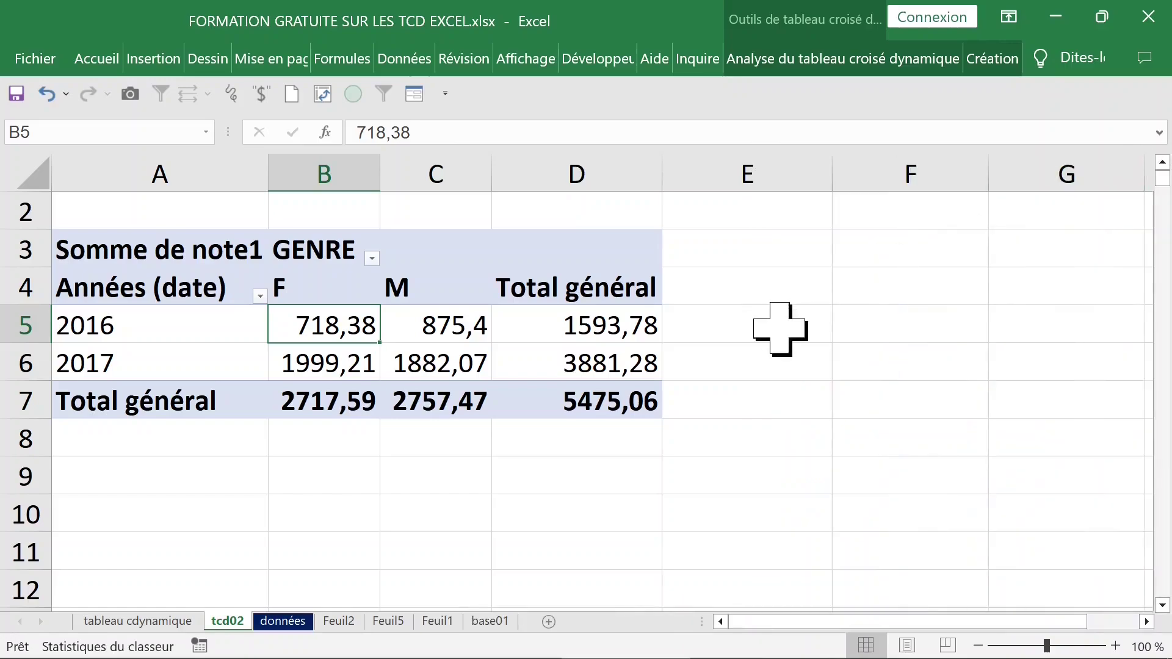
Step: Try filtering the report to Trimestre1 and Trimestre4 with multiple selection in Trimestres (date), and undo that filter
{"action": "left_click", "coordinate": [236, 262]}
{"action": "scroll", "coordinate": [340, 288], "scroll_direction": "up", "scroll_amount": 1}
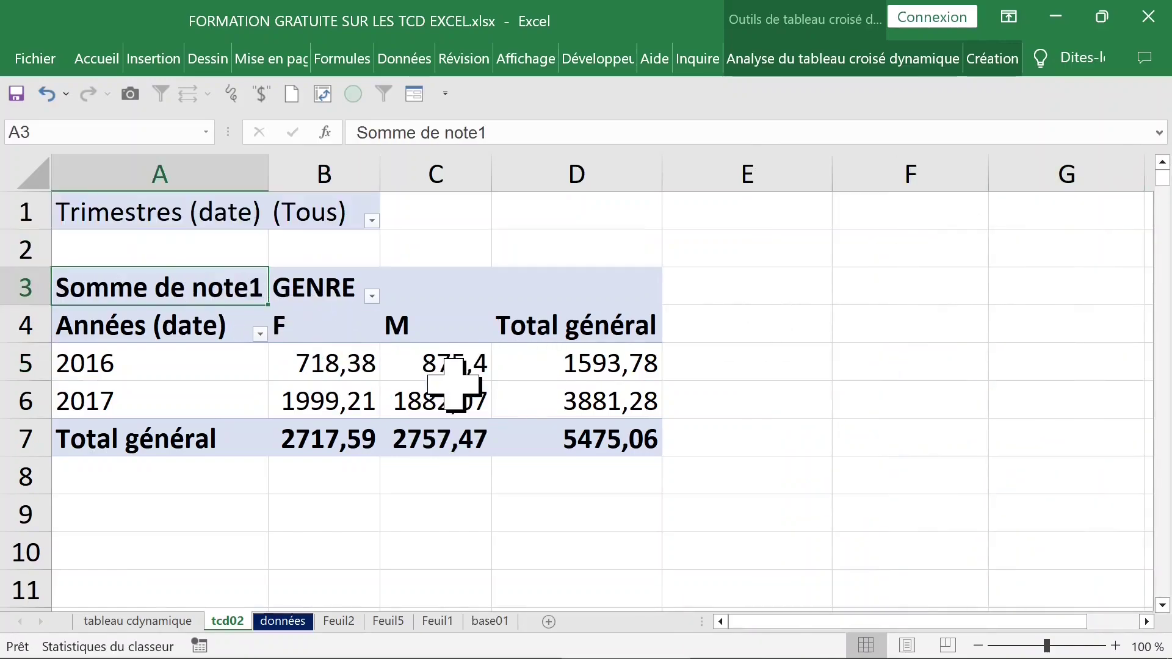
{"action": "left_click", "coordinate": [330, 215]}
{"action": "left_click", "coordinate": [372, 221]}
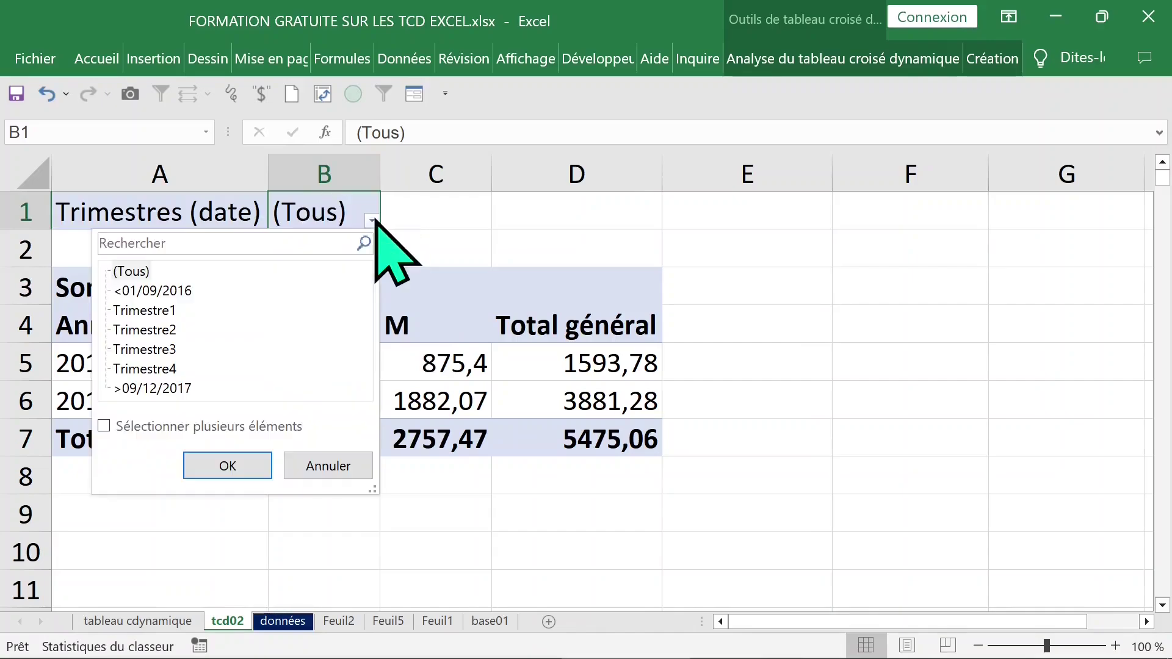
{"action": "left_click", "coordinate": [177, 329]}
{"action": "left_click", "coordinate": [173, 368]}
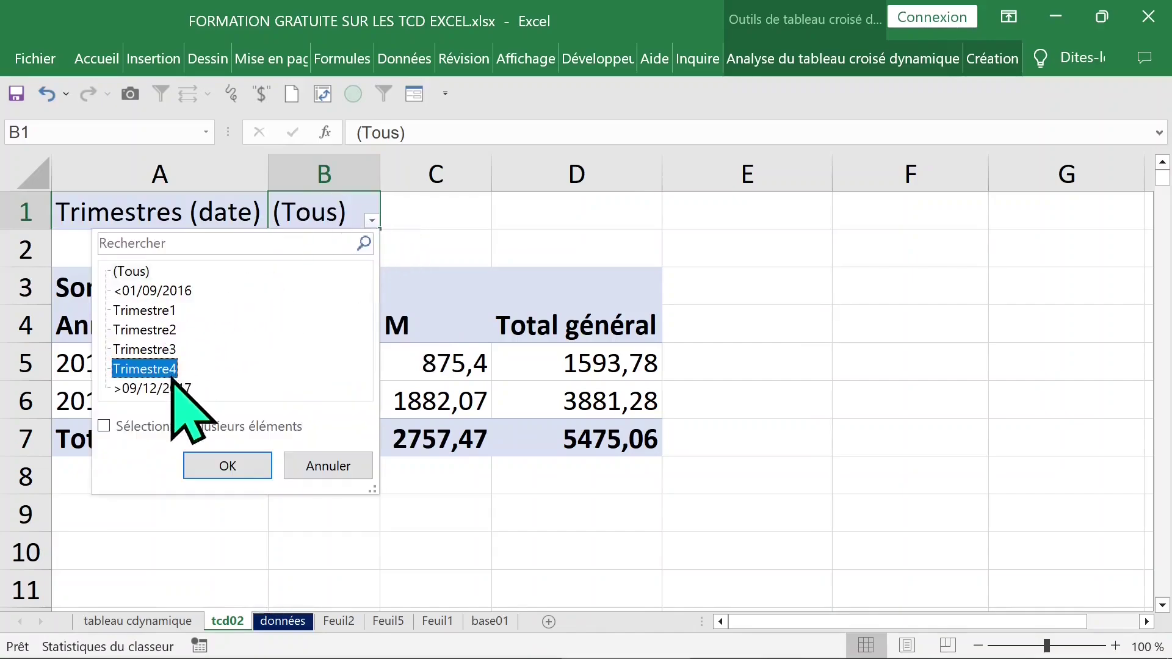
{"action": "left_click", "coordinate": [196, 331]}
{"action": "left_click", "coordinate": [165, 311]}
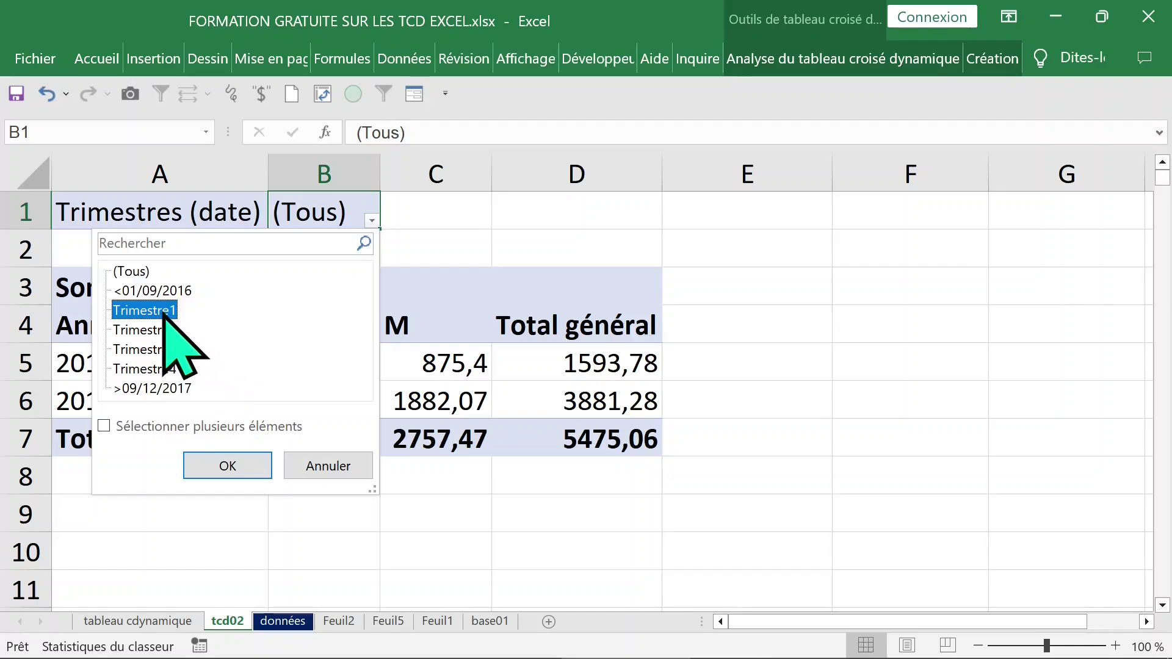
{"action": "left_click", "coordinate": [163, 369]}
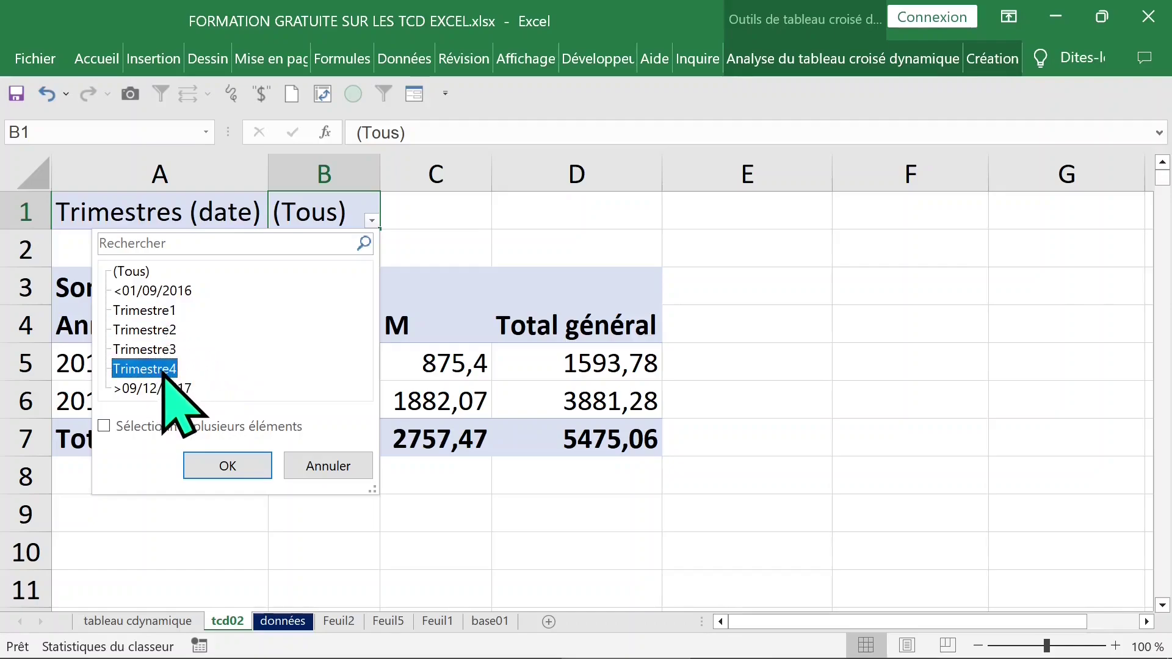
{"action": "left_click", "coordinate": [105, 426]}
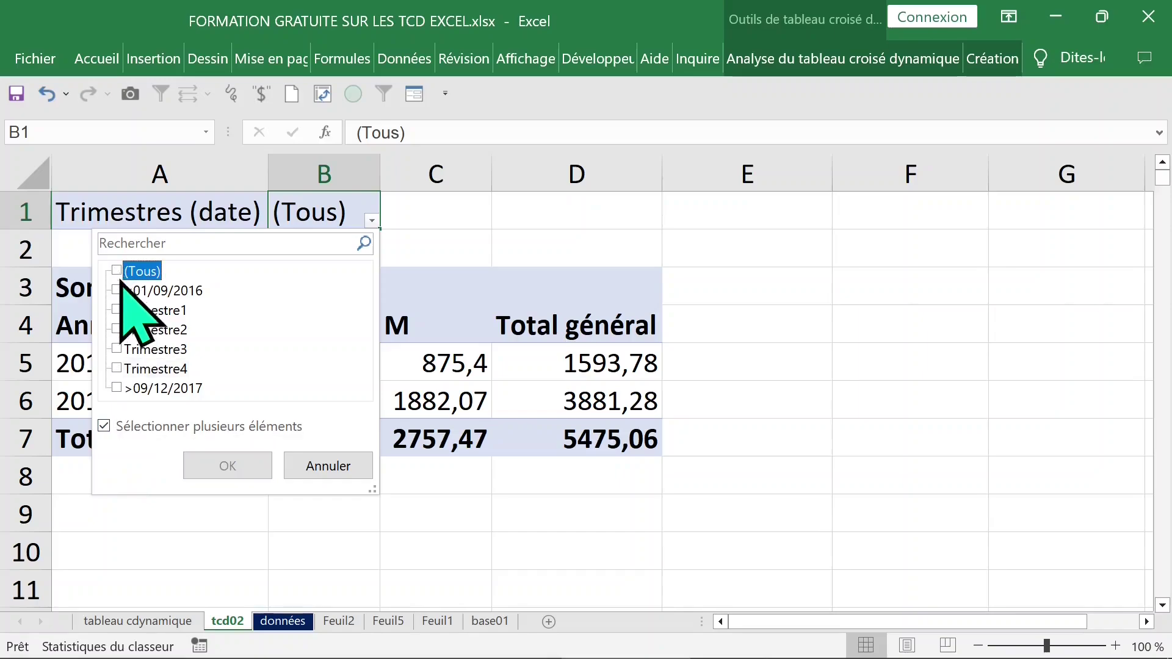
{"action": "left_click", "coordinate": [117, 310]}
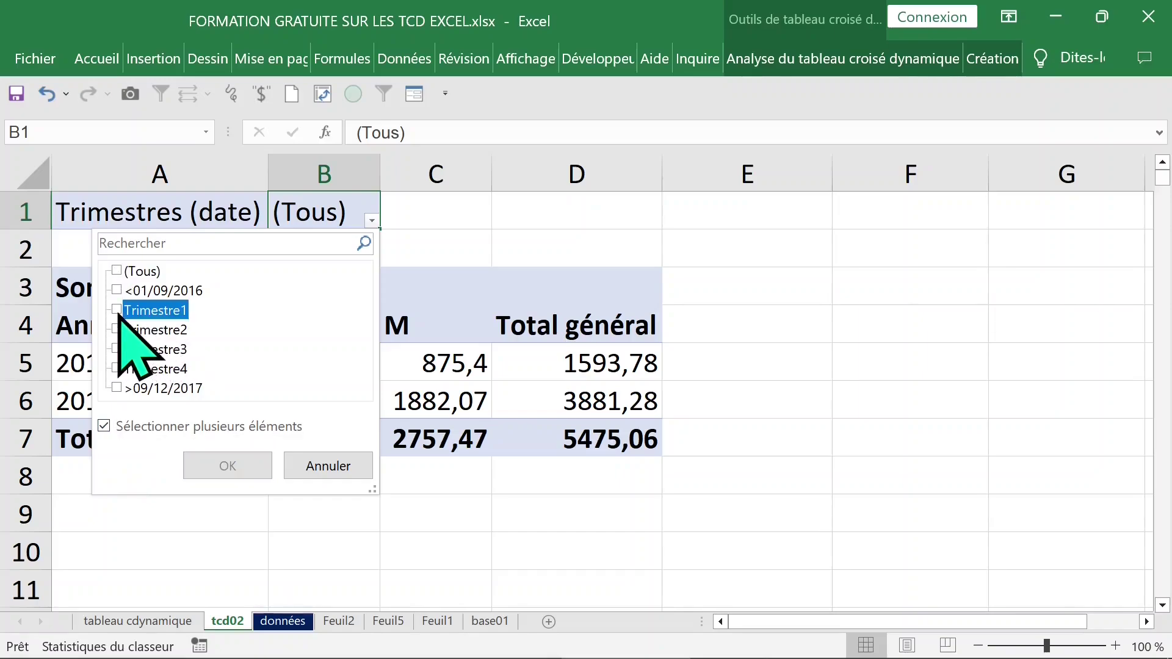
{"action": "left_click", "coordinate": [117, 369]}
{"action": "left_click", "coordinate": [235, 466]}
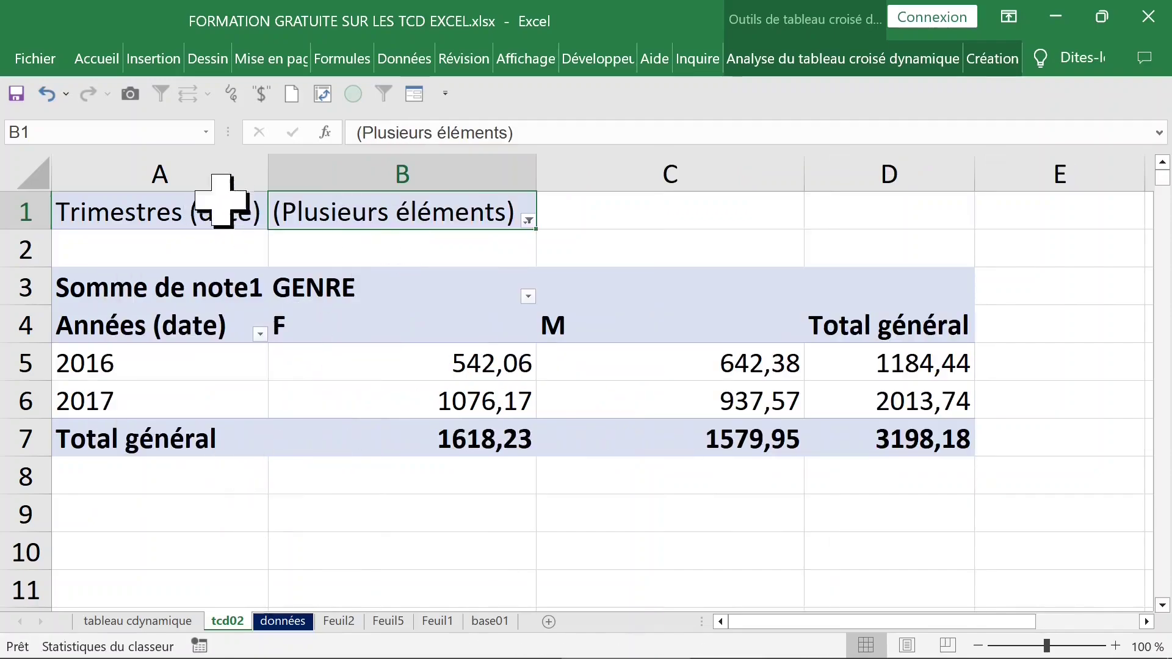
{"action": "left_click", "coordinate": [47, 93]}
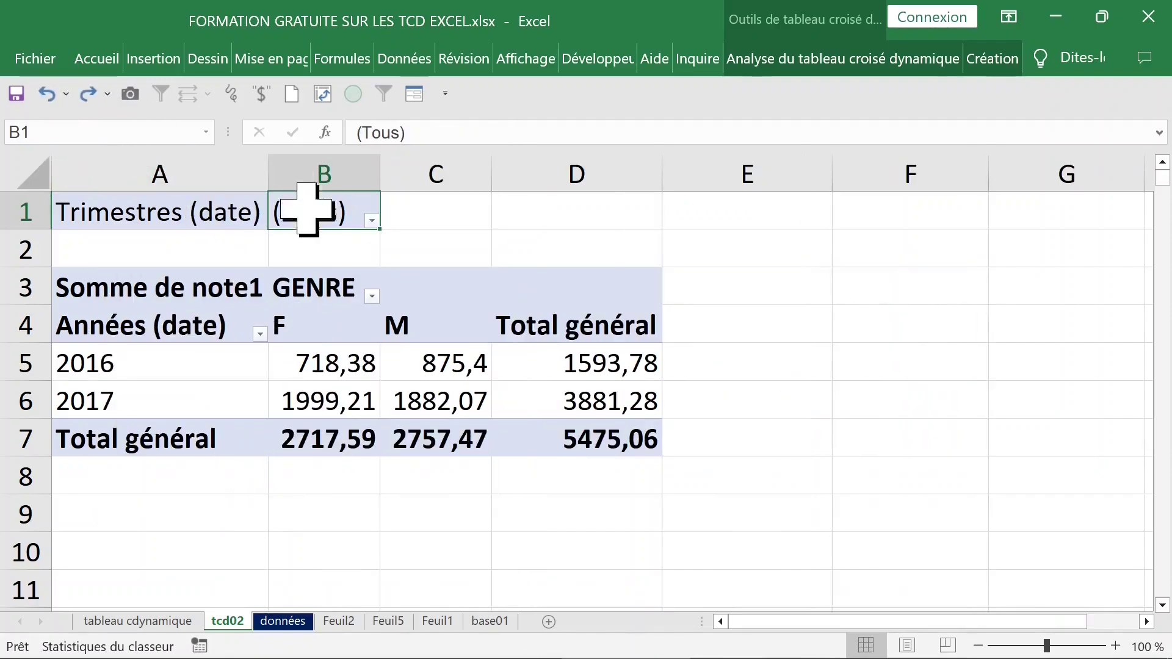
Step: Filter the pivot table by Trimestres (date), selecting multiple items and keeping only Trimestre3 and Trimestre4
{"action": "left_click", "coordinate": [372, 221]}
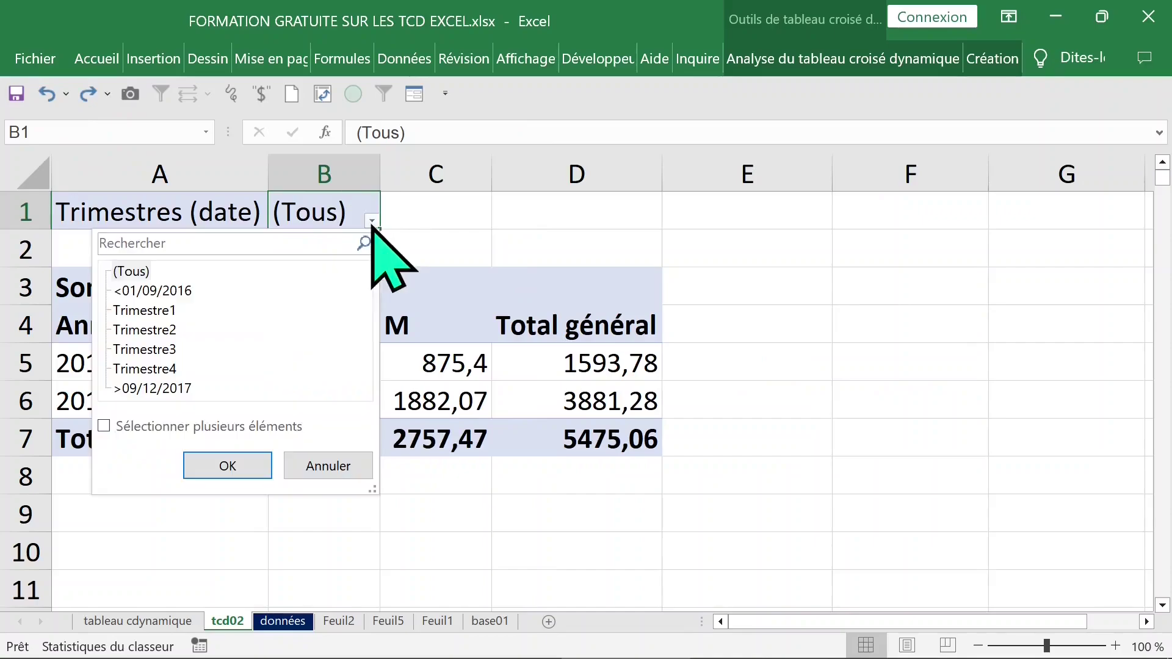
{"action": "left_click", "coordinate": [149, 428]}
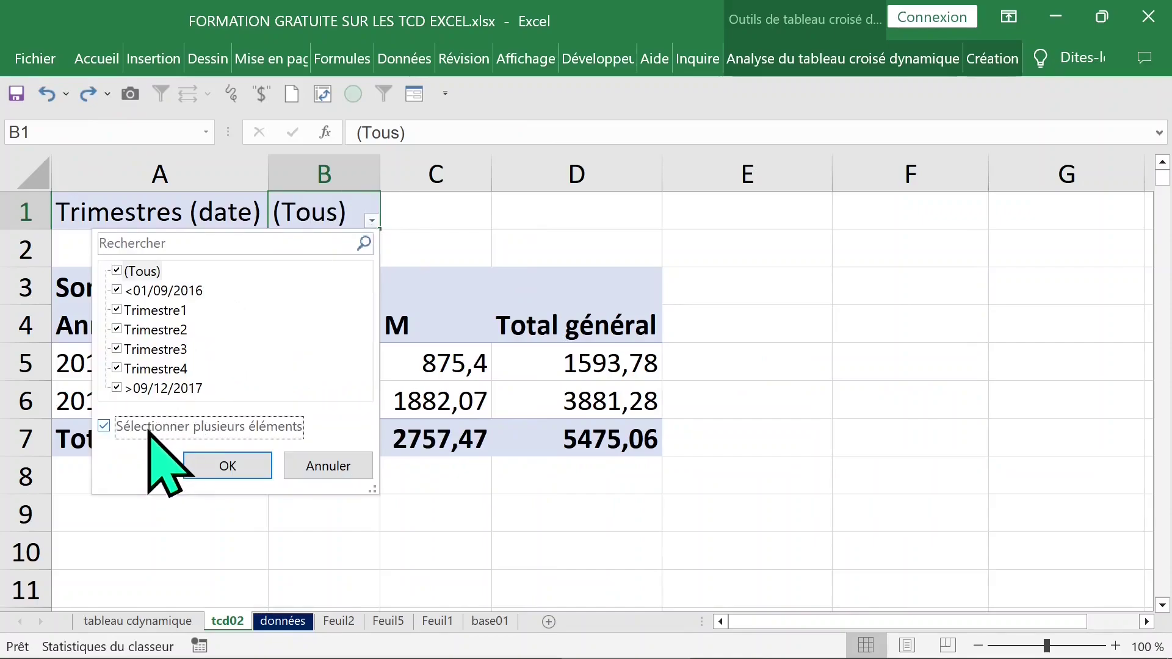
{"action": "left_click", "coordinate": [118, 270]}
{"action": "left_click", "coordinate": [117, 350]}
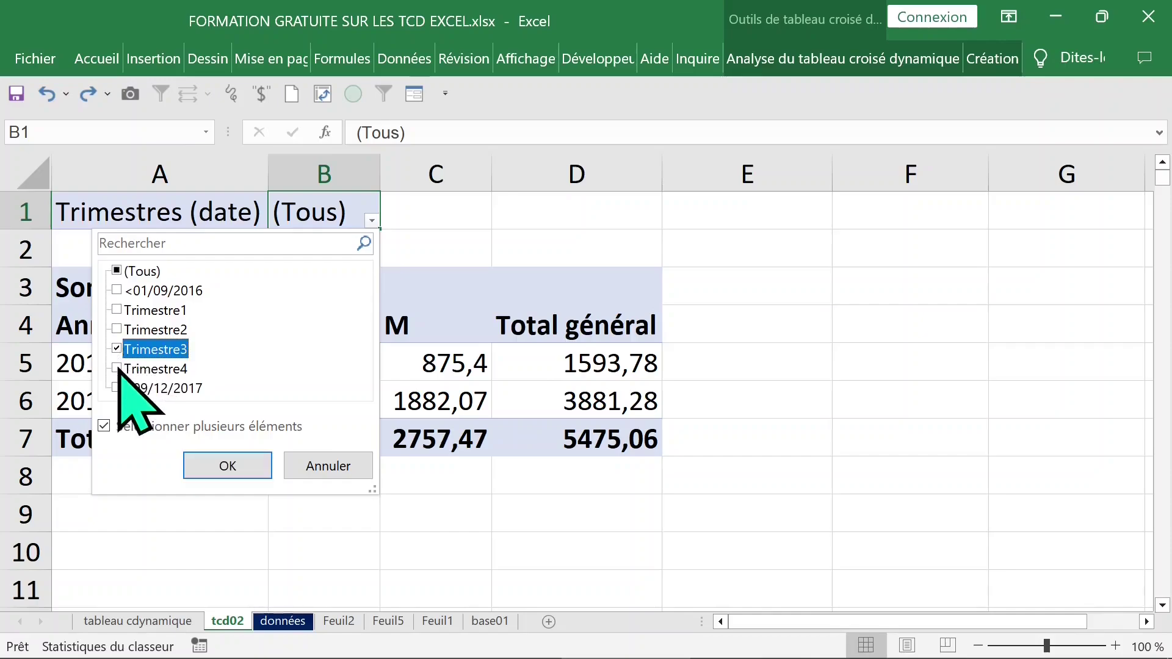
{"action": "left_click", "coordinate": [117, 369]}
{"action": "left_click", "coordinate": [227, 465]}
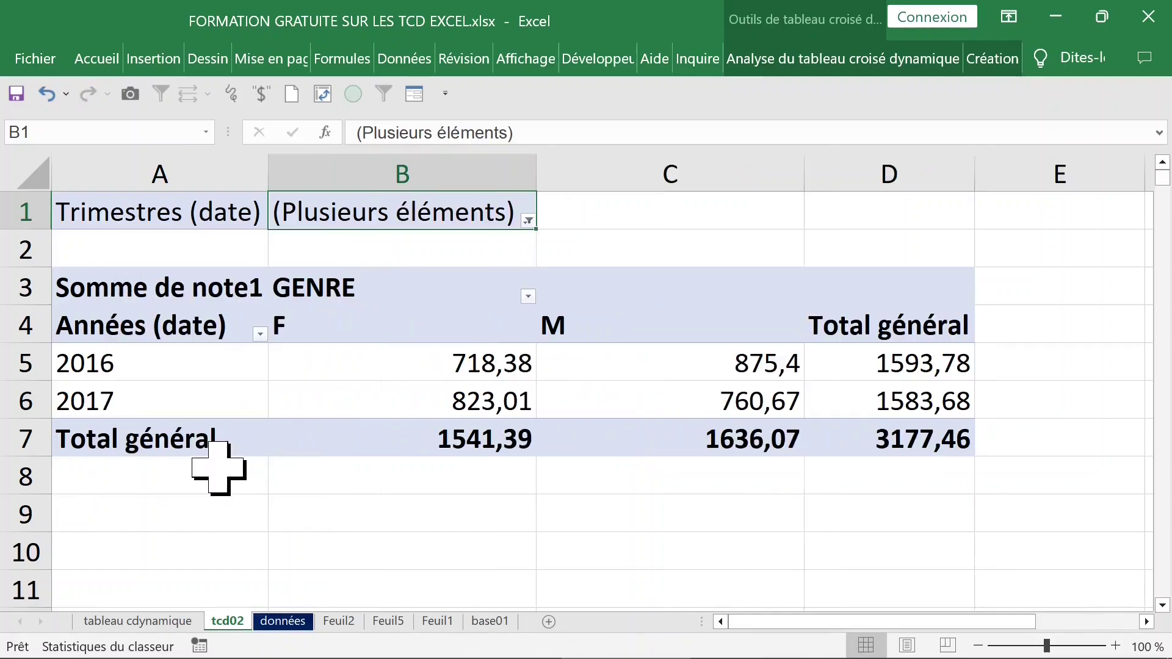
Step: Summarize the note1 values by maximum instead of sum and check the 2016 figure for M
{"action": "left_click", "coordinate": [465, 333]}
{"action": "left_click", "coordinate": [455, 370]}
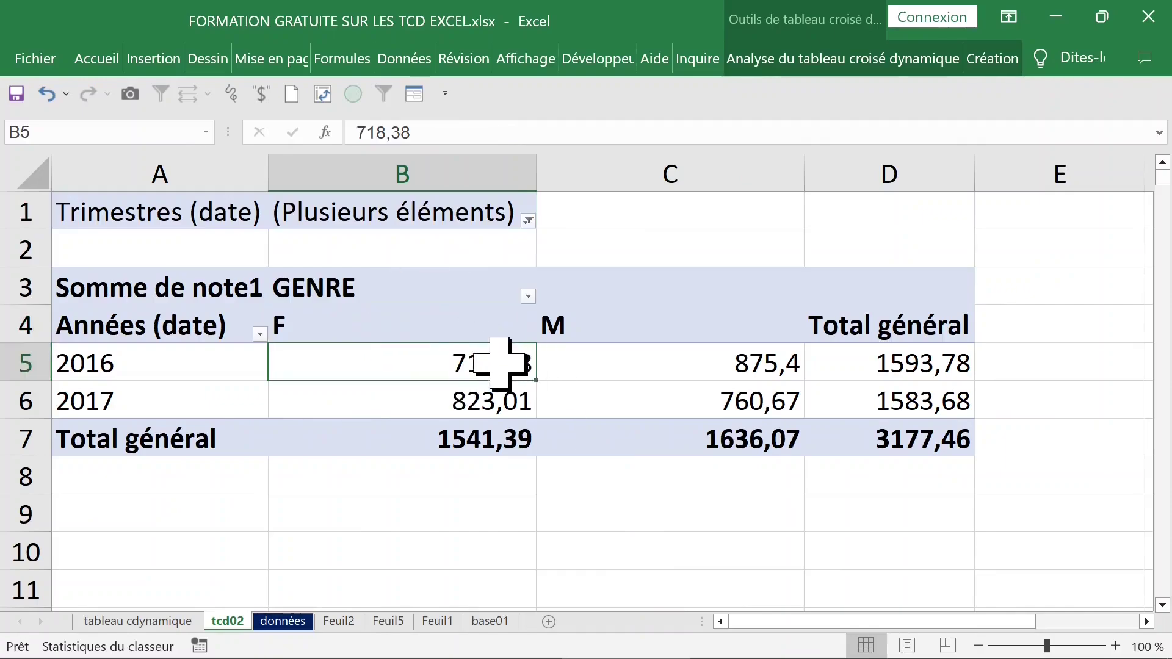
{"action": "left_click", "coordinate": [604, 357]}
{"action": "left_click", "coordinate": [223, 287]}
{"action": "left_click", "coordinate": [411, 366]}
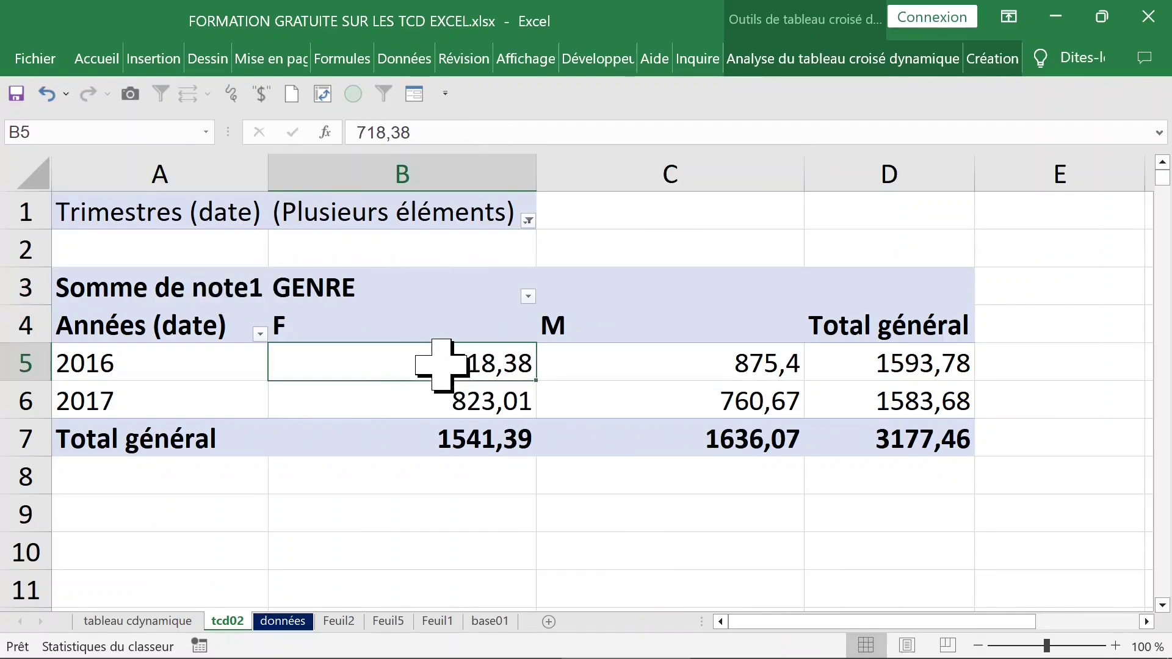
{"action": "right_click", "coordinate": [404, 362]}
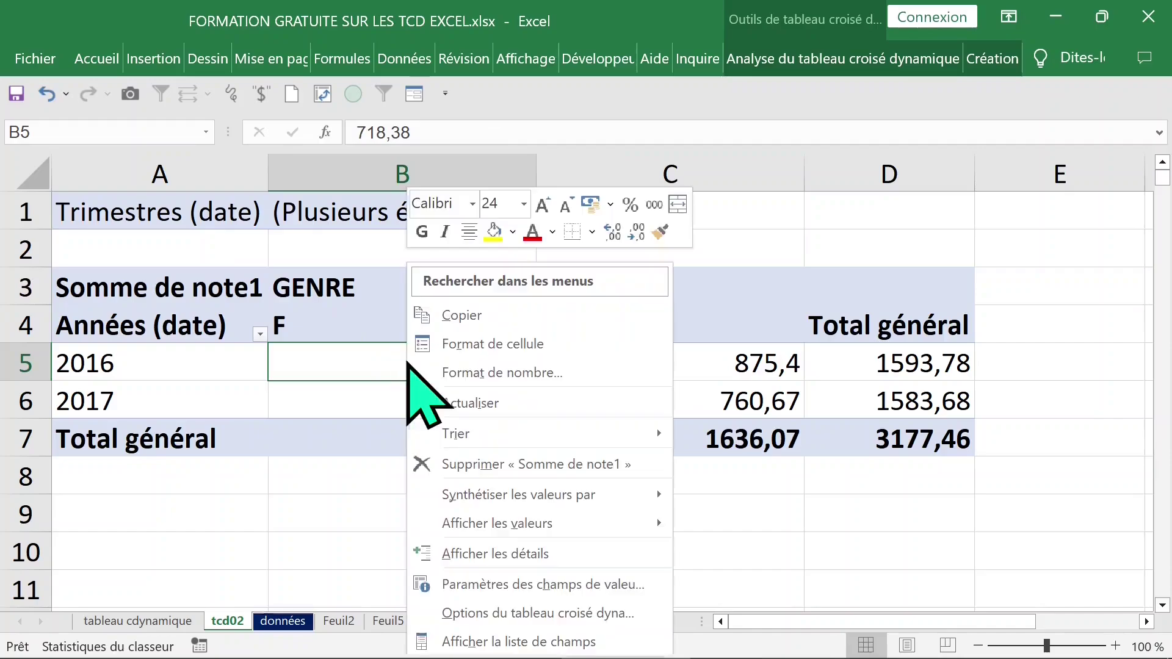
{"action": "mouse_move", "coordinate": [471, 531]}
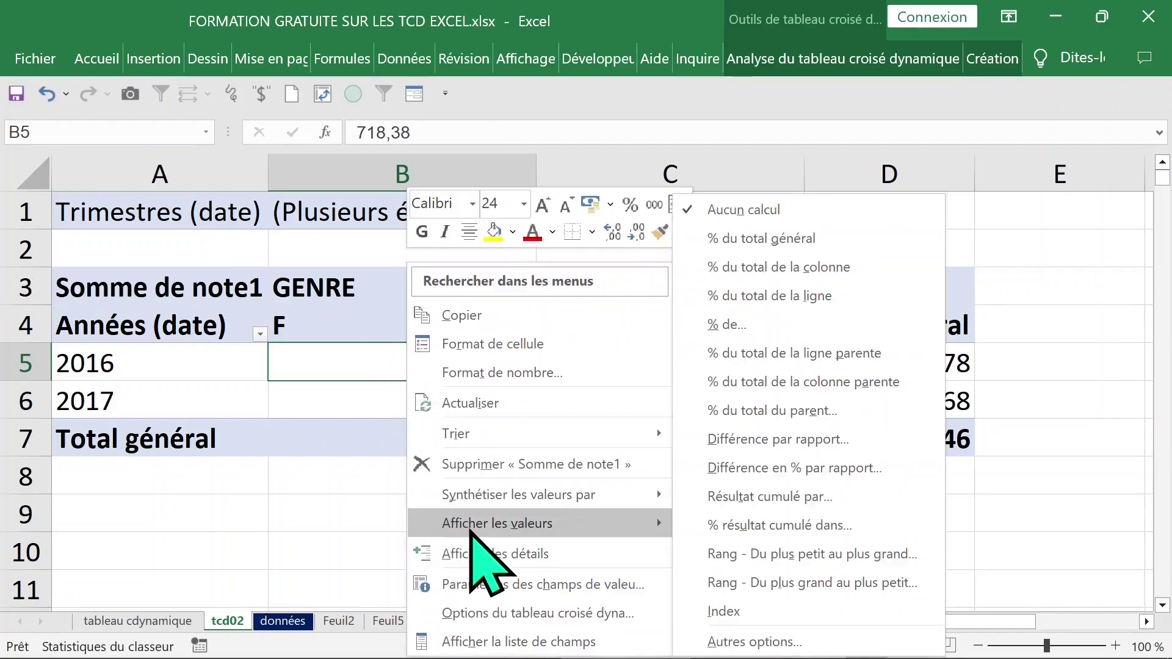
{"action": "mouse_move", "coordinate": [505, 497]}
{"action": "left_click", "coordinate": [727, 530]}
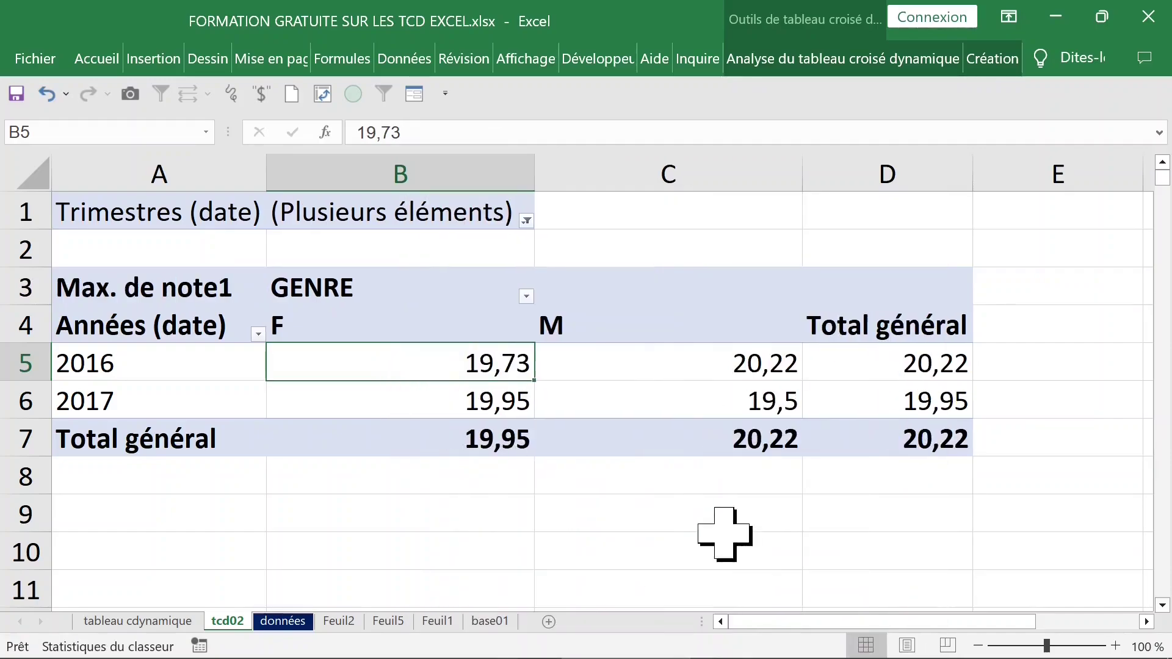
{"action": "left_click", "coordinate": [701, 360]}
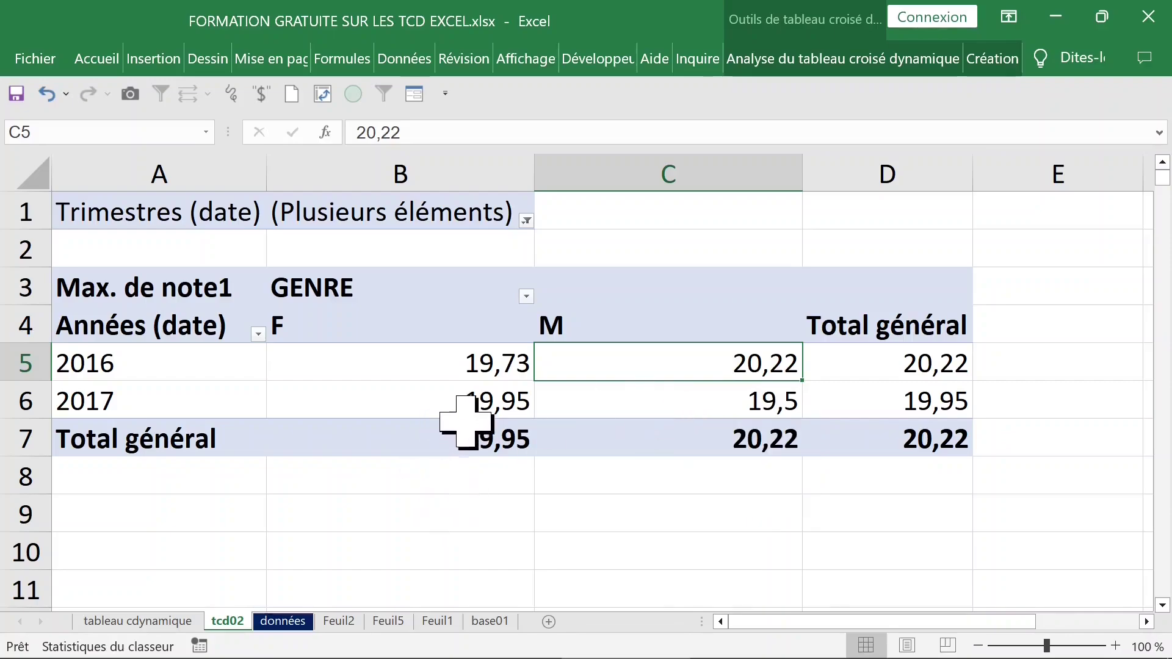
Step: Create a new pivot table on a new worksheet from the data range on the données sheet
{"action": "left_click", "coordinate": [276, 621]}
{"action": "left_click", "coordinate": [314, 392]}
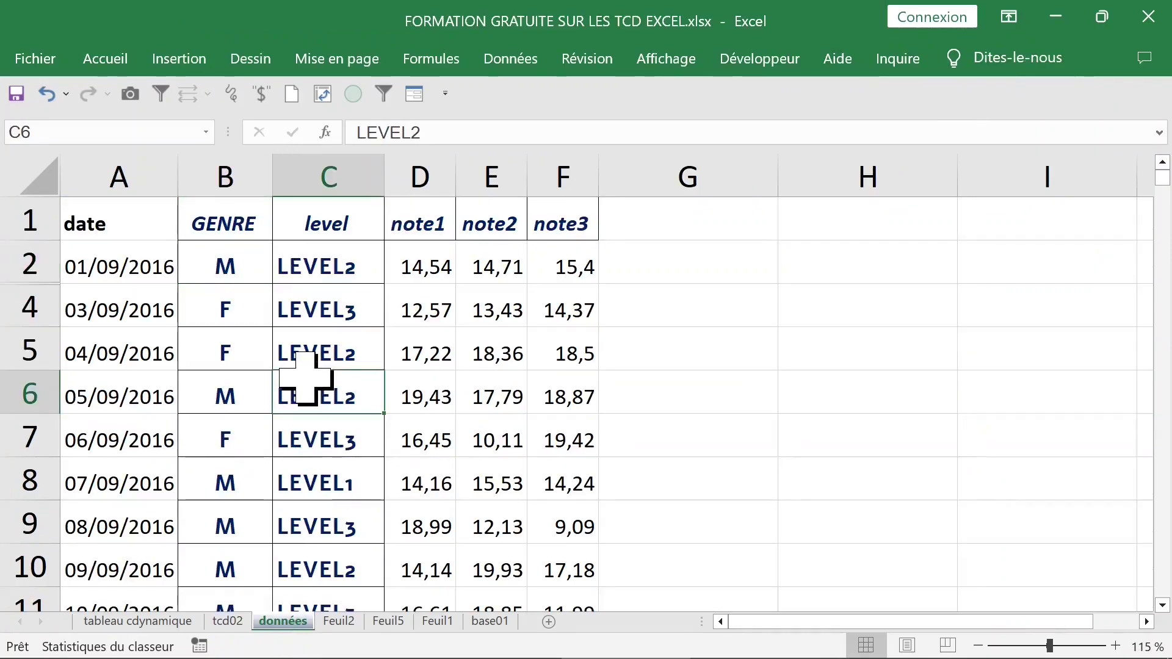
{"action": "left_click", "coordinate": [302, 351]}
{"action": "left_click", "coordinate": [179, 59]}
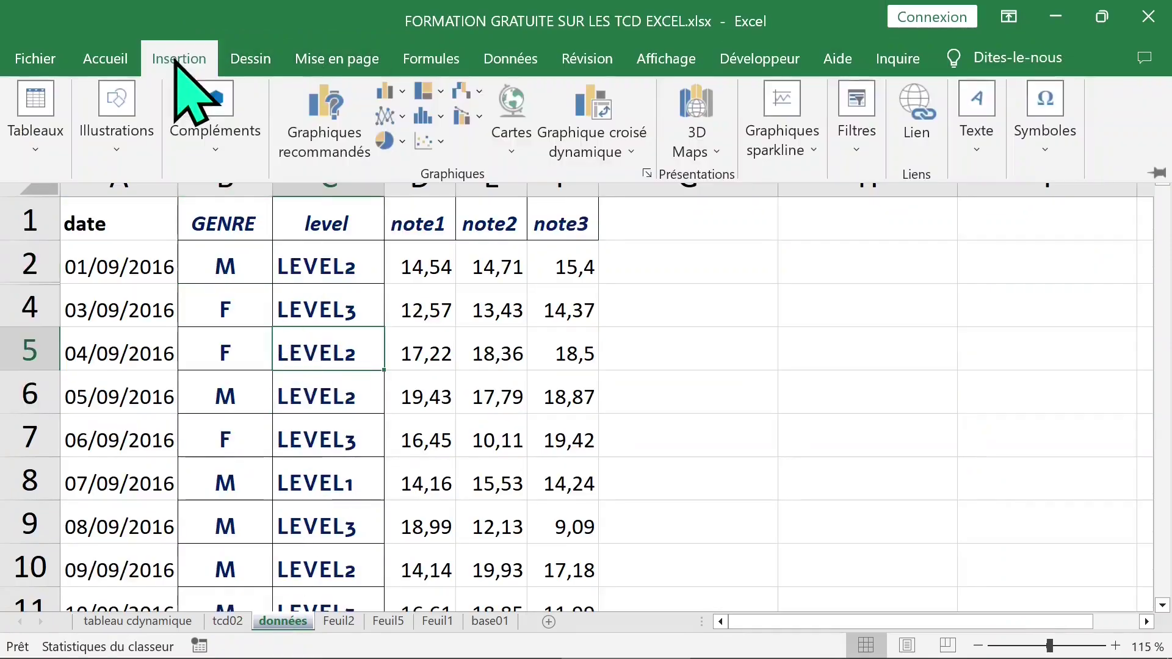
{"action": "left_click", "coordinate": [43, 105]}
{"action": "left_click", "coordinate": [44, 205]}
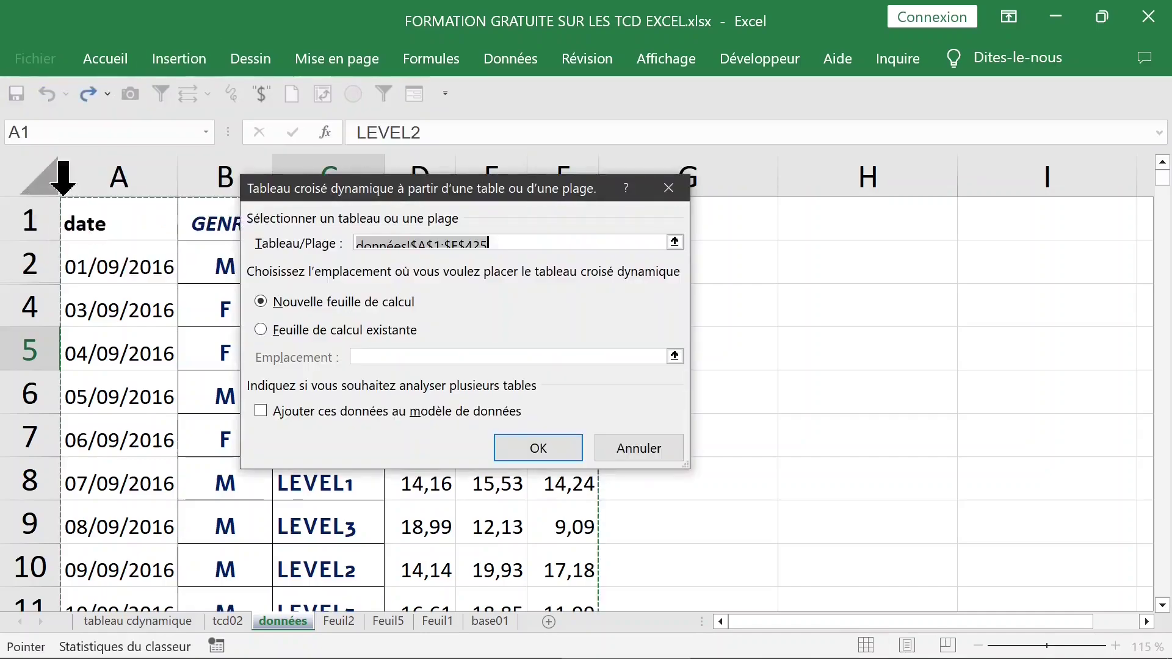
{"action": "left_click", "coordinate": [537, 447]}
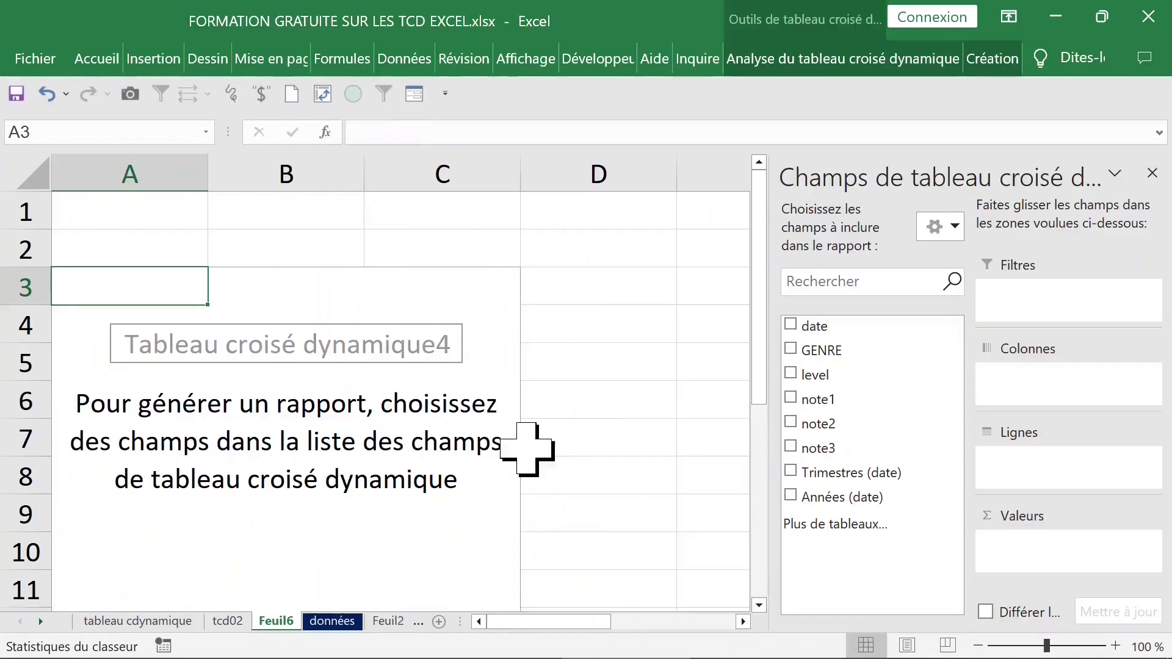
Step: Rename the new pivot table's worksheet tcd03
{"action": "double_click", "coordinate": [276, 621]}
{"action": "type", "text": "tcd03"}
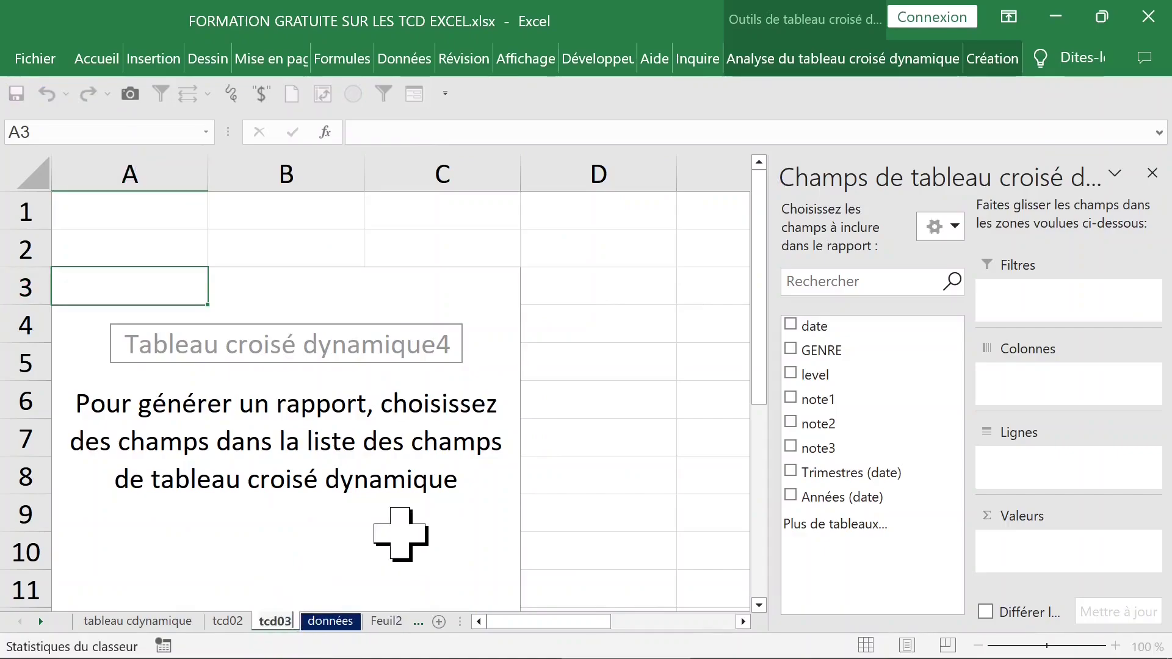
{"action": "left_click", "coordinate": [368, 513]}
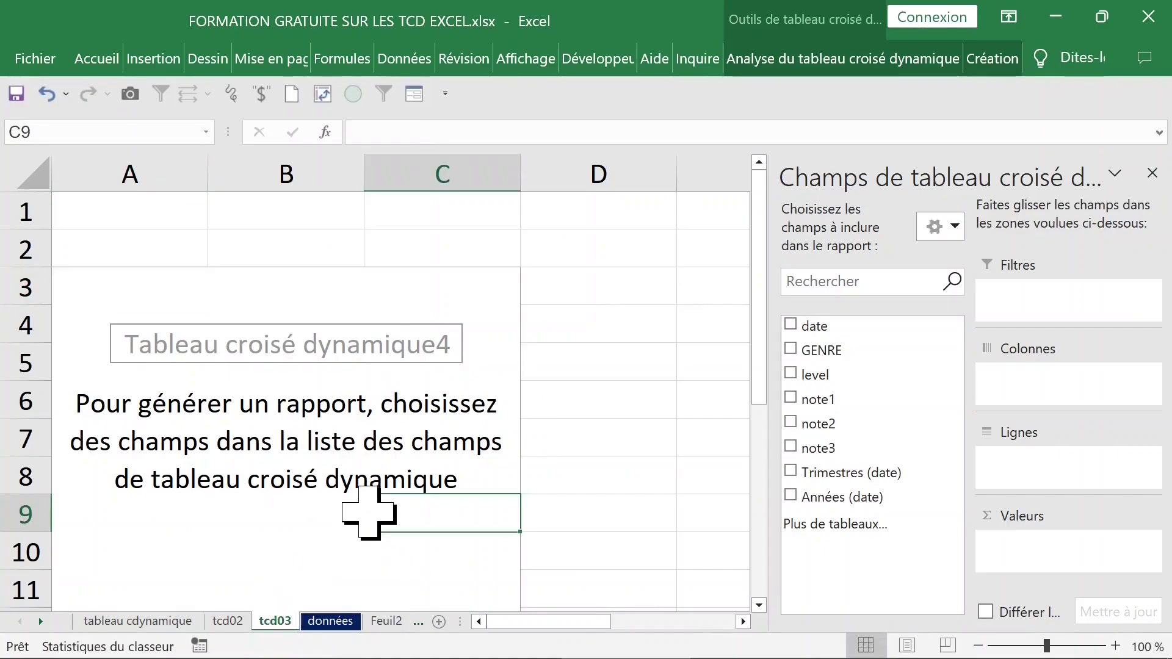
Step: Lay out the pivot table with note1 in rows, GENRE in columns and the count of GENRE as values
{"action": "left_click", "coordinate": [801, 402]}
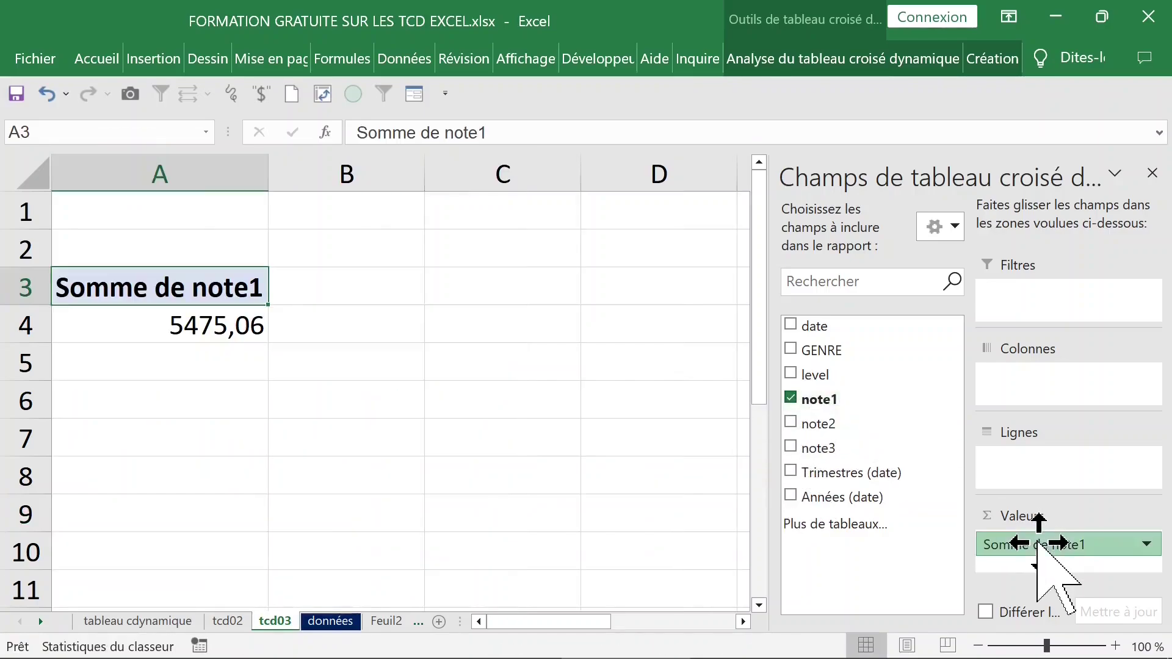
{"action": "left_click_drag", "start_coordinate": [1038, 543], "coordinate": [1032, 476]}
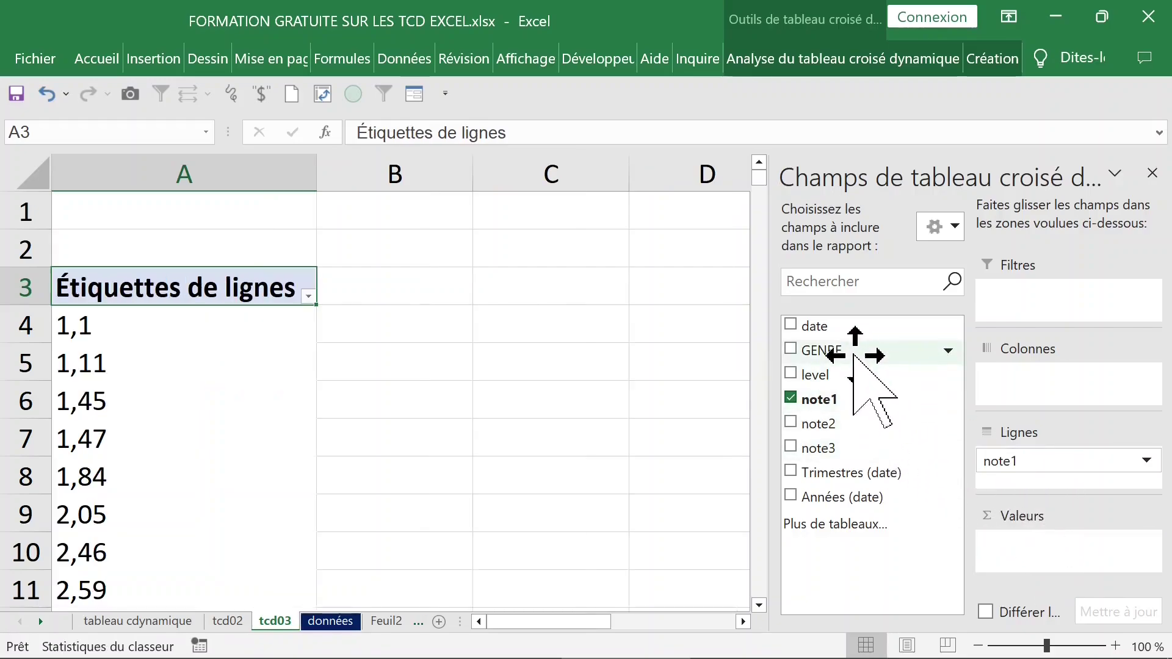
{"action": "left_click_drag", "start_coordinate": [862, 353], "coordinate": [1060, 393]}
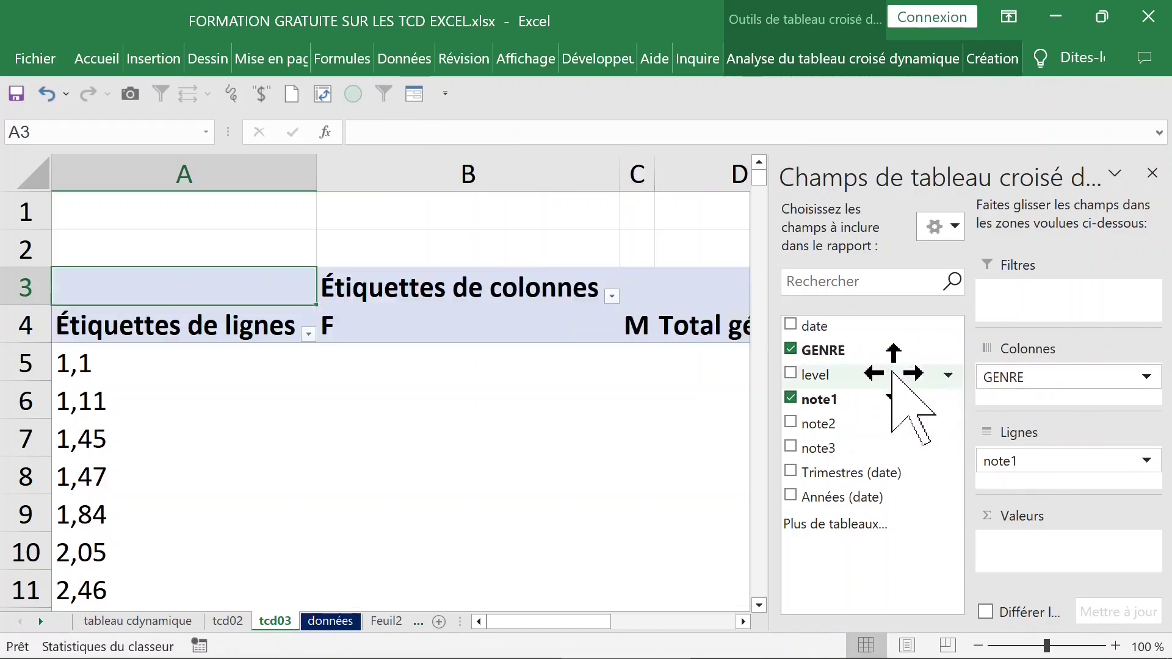
{"action": "left_click_drag", "start_coordinate": [881, 365], "coordinate": [1038, 550]}
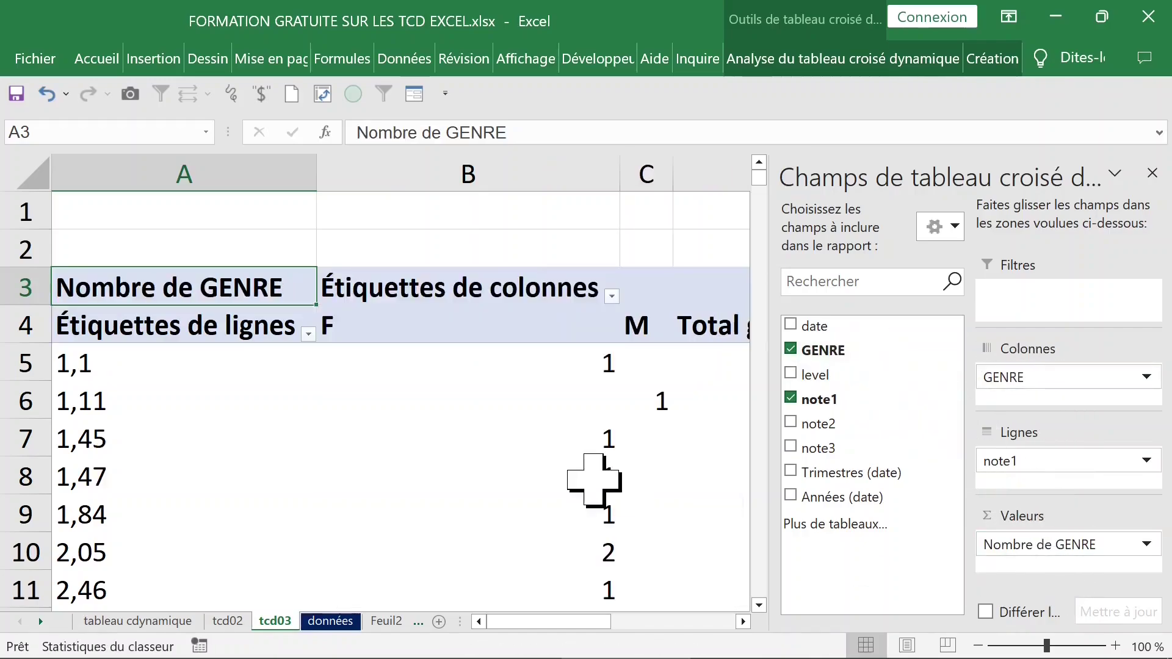
Step: Sort the note1 row labels from largest to smallest
{"action": "left_click", "coordinate": [192, 370]}
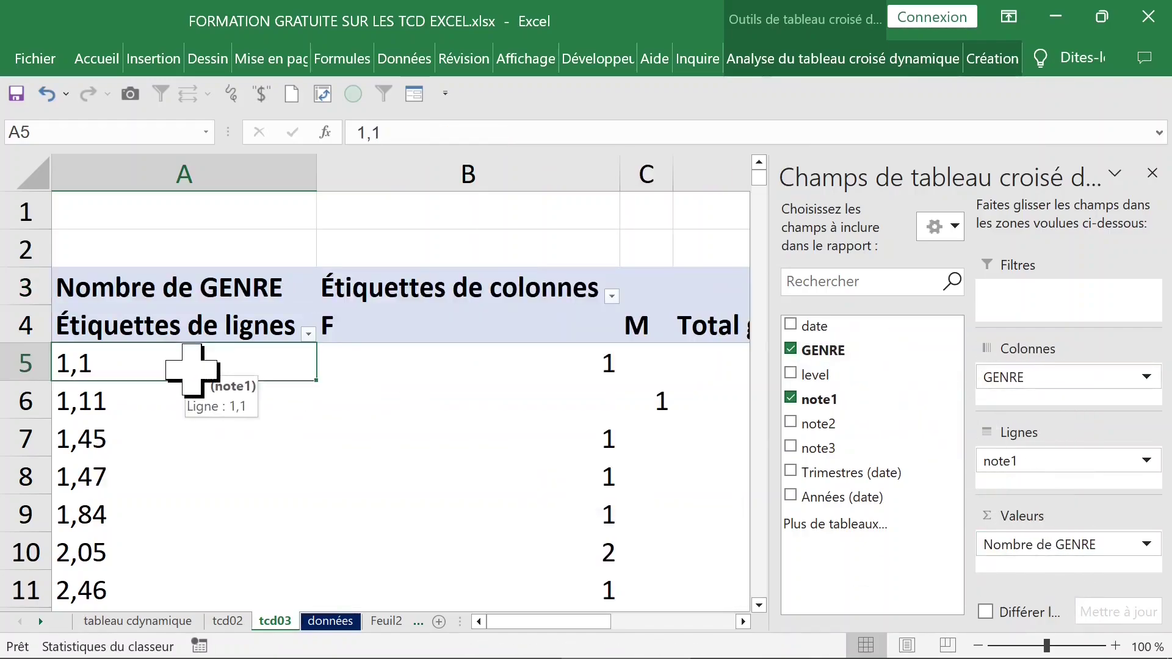
{"action": "right_click", "coordinate": [186, 365]}
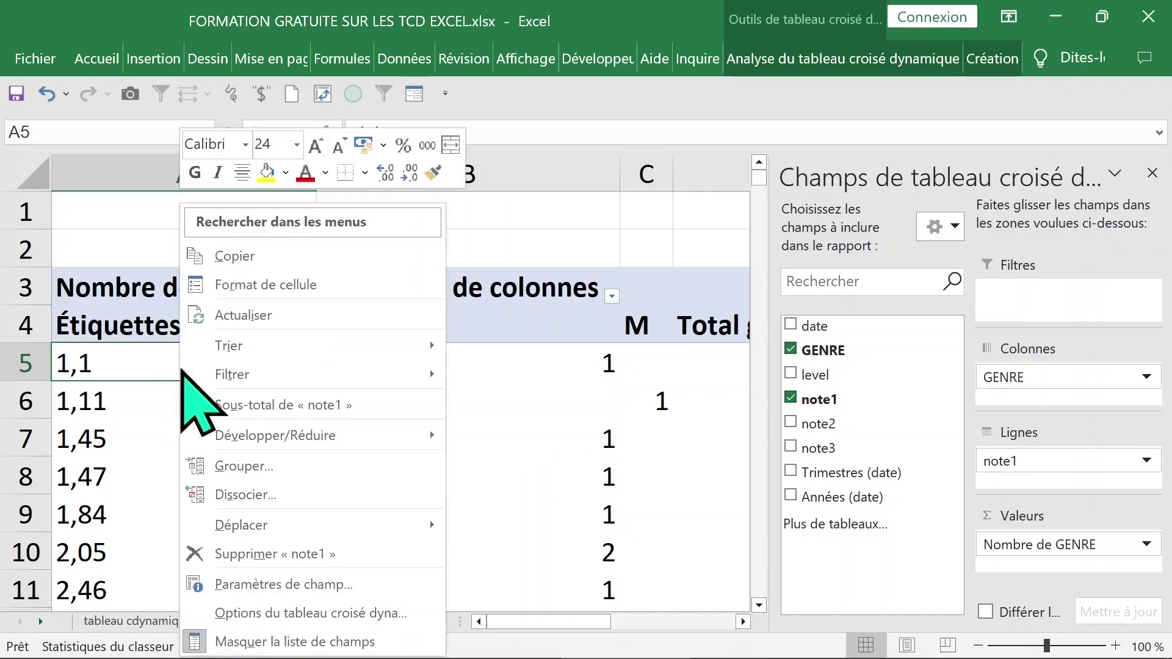
{"action": "mouse_move", "coordinate": [217, 355]}
{"action": "left_click", "coordinate": [544, 375]}
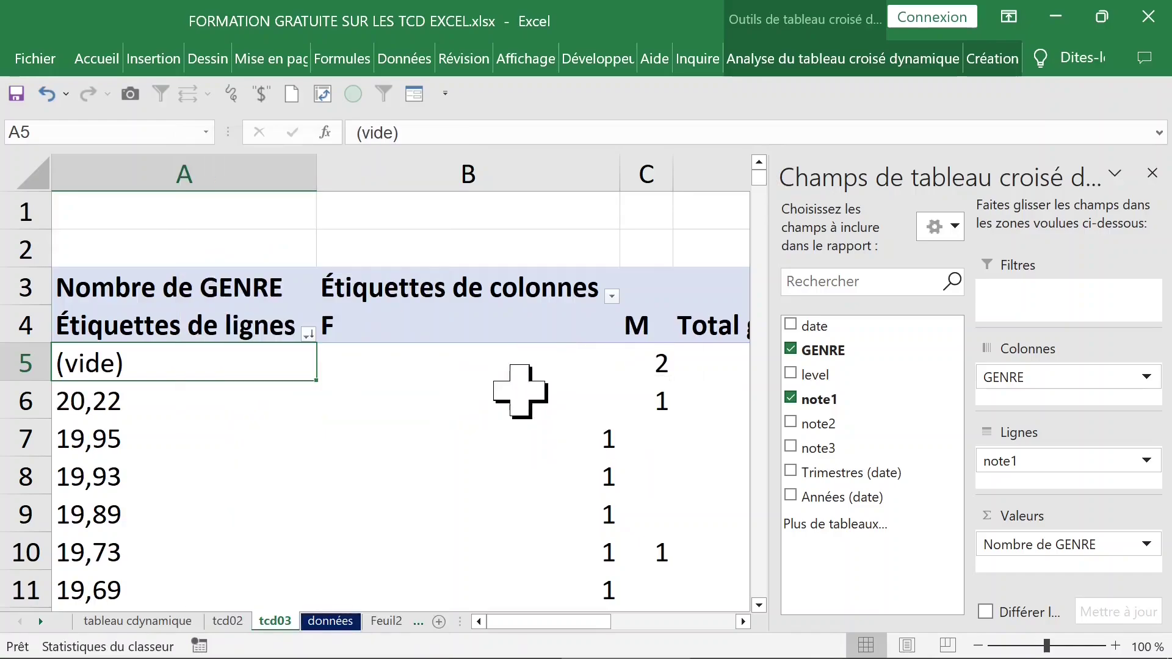
Step: Close the field list and examine the GENRE count under M for the note1 value 20,22
{"action": "left_click", "coordinate": [136, 403]}
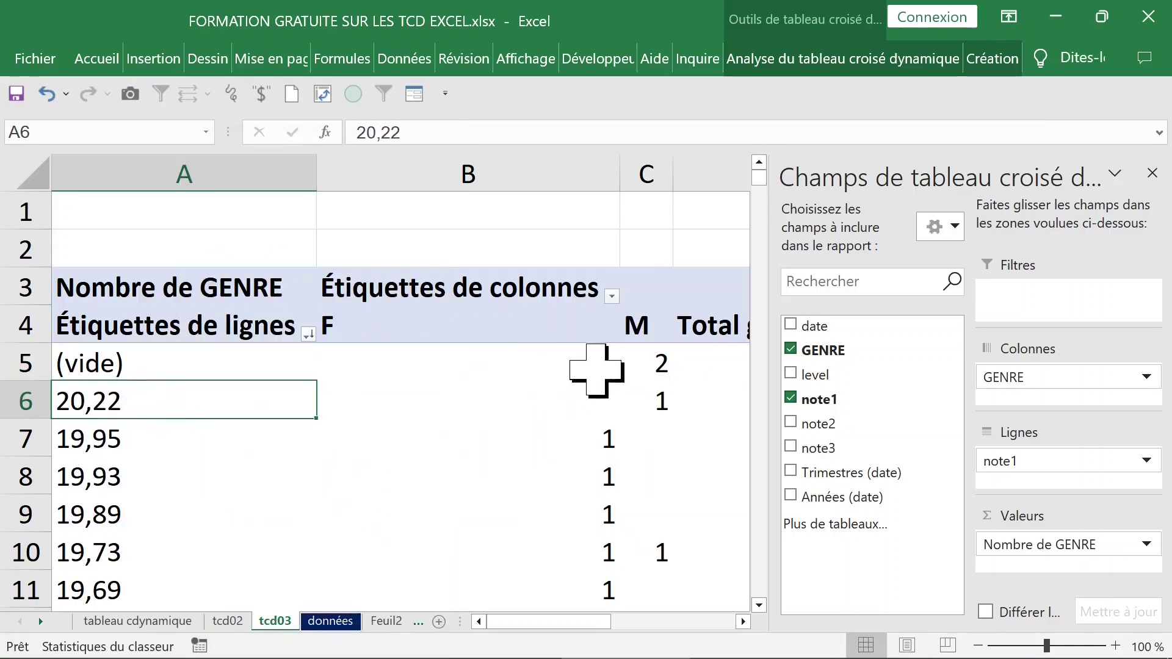
{"action": "left_click", "coordinate": [1153, 174]}
{"action": "left_click", "coordinate": [668, 398]}
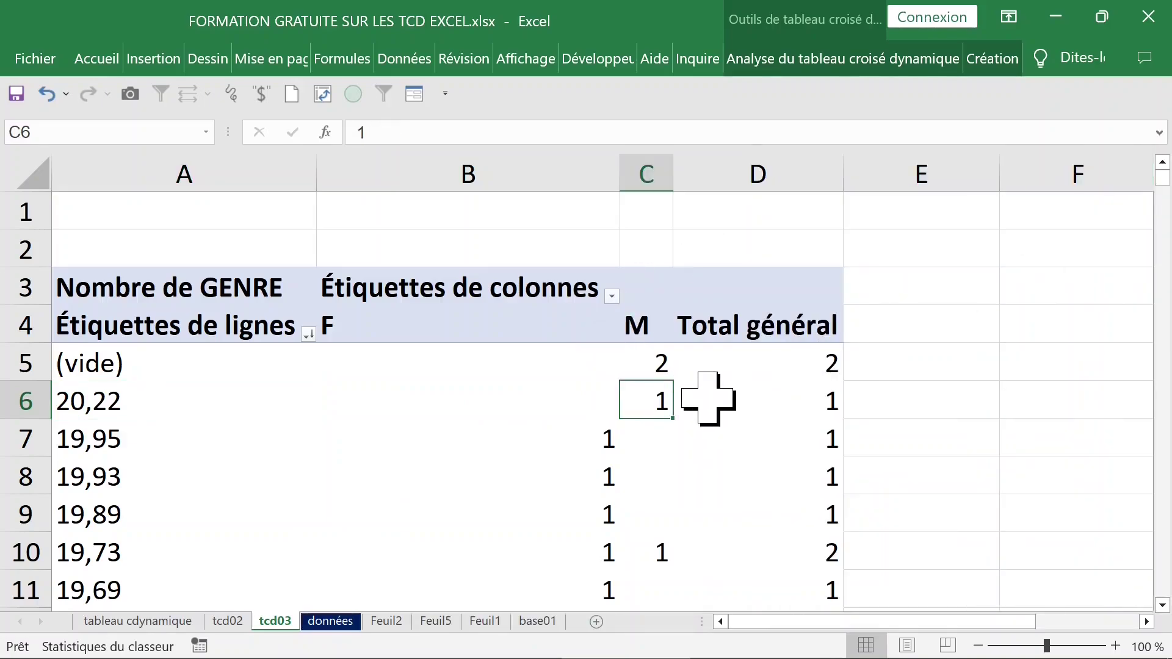
{"action": "mouse_move", "coordinate": [647, 401]}
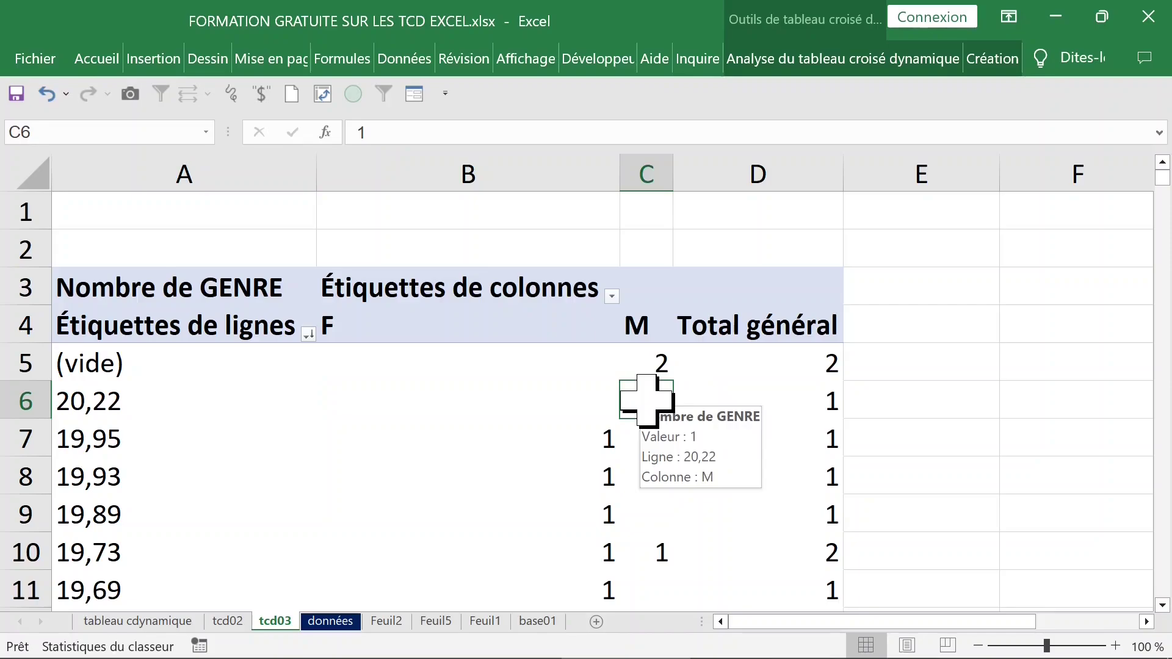
Step: Show the source record behind the M count for note1 value 20,22 on a new sheet and select its date
{"action": "double_click", "coordinate": [647, 400]}
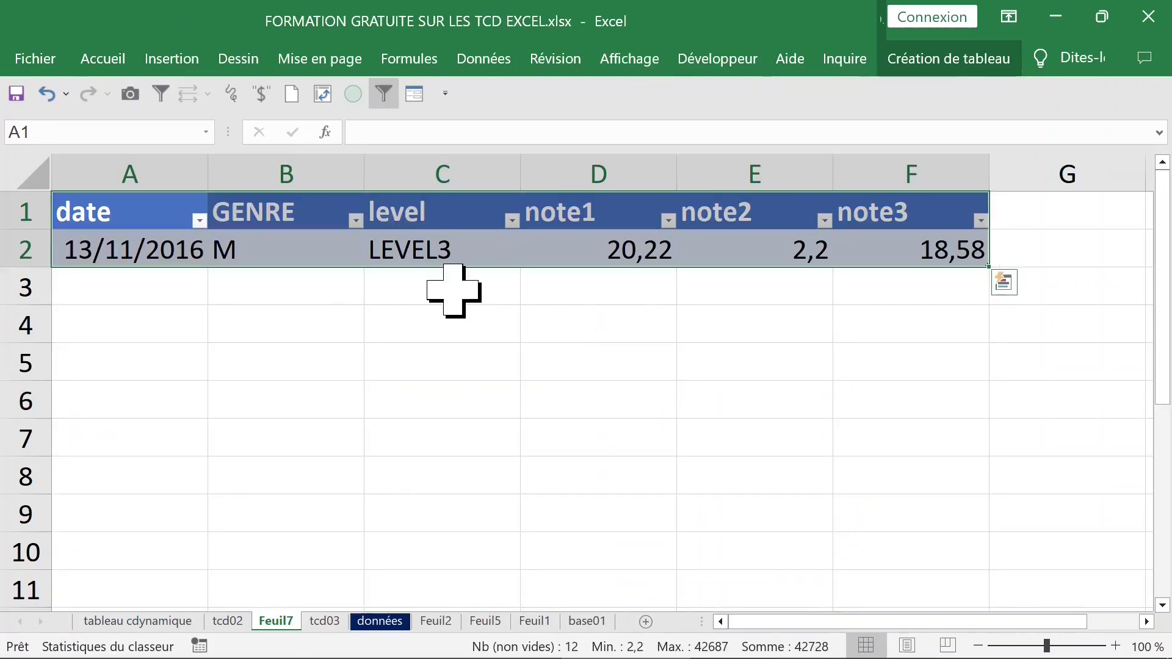
{"action": "left_click", "coordinate": [424, 248]}
{"action": "left_click", "coordinate": [131, 253]}
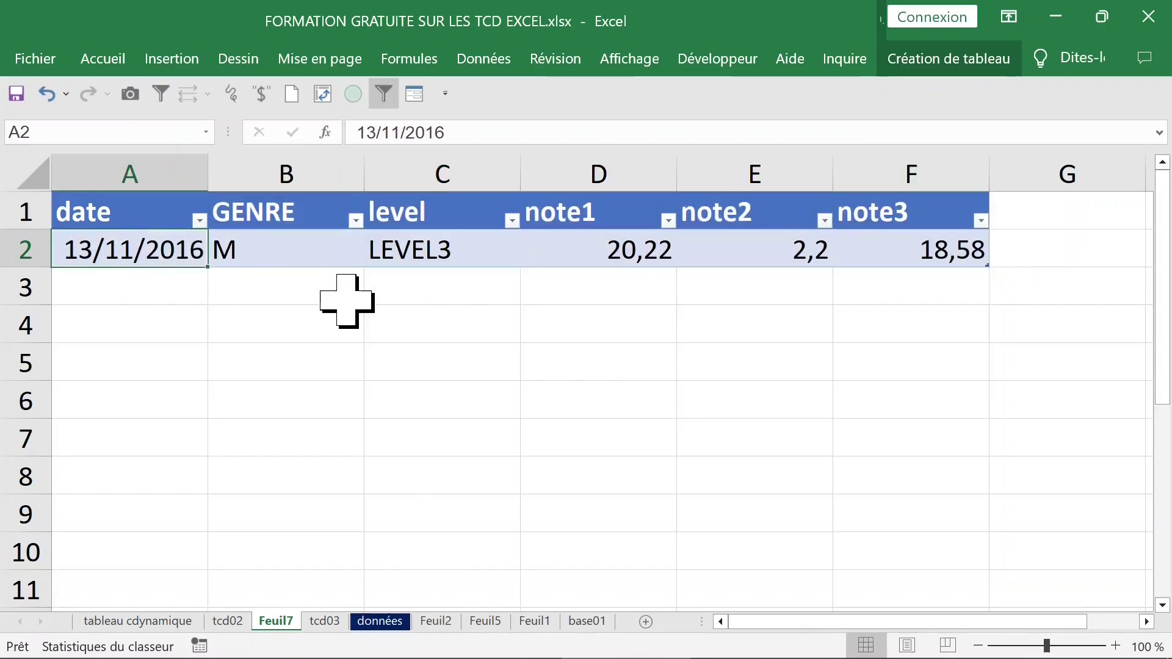
Step: Search the données sheet for the date 13/11/2016
{"action": "left_click", "coordinate": [382, 622]}
{"action": "left_click", "coordinate": [197, 440]}
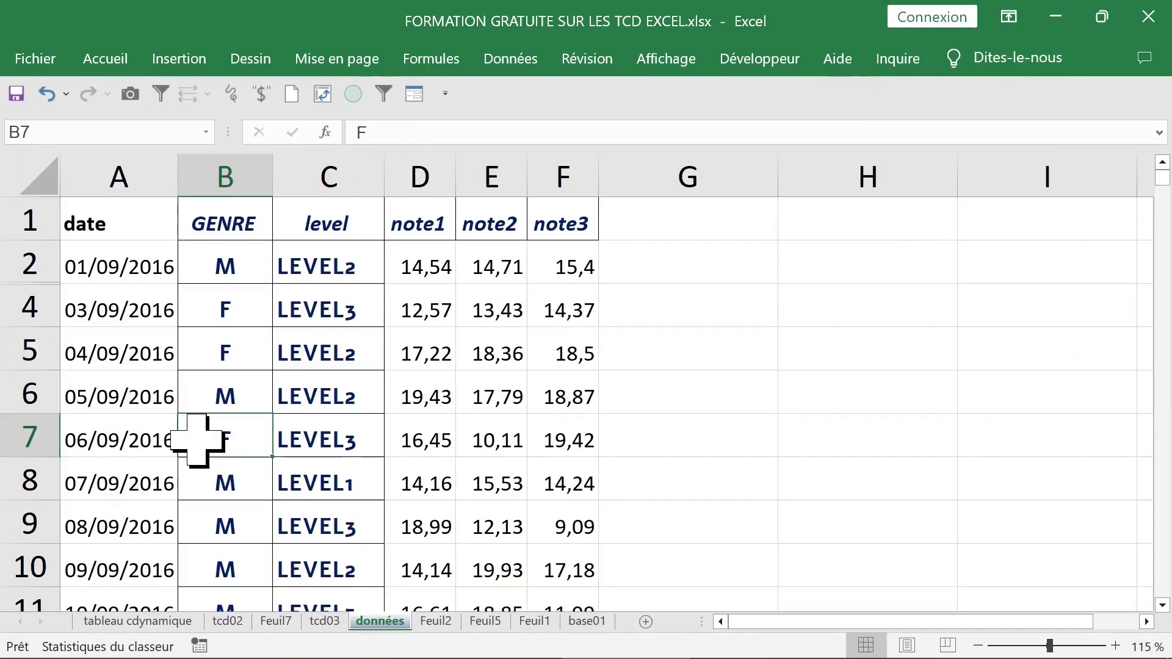
{"action": "key", "text": "ctrl+f"}
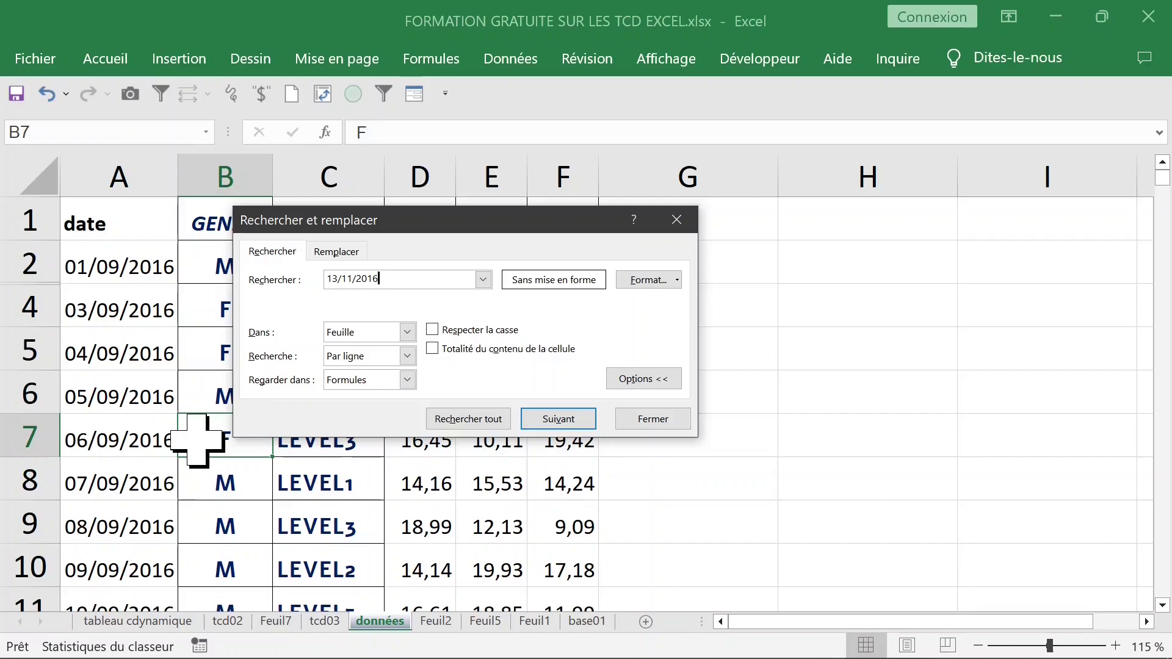
{"action": "key", "text": "Return"}
{"action": "left_click", "coordinate": [652, 421]}
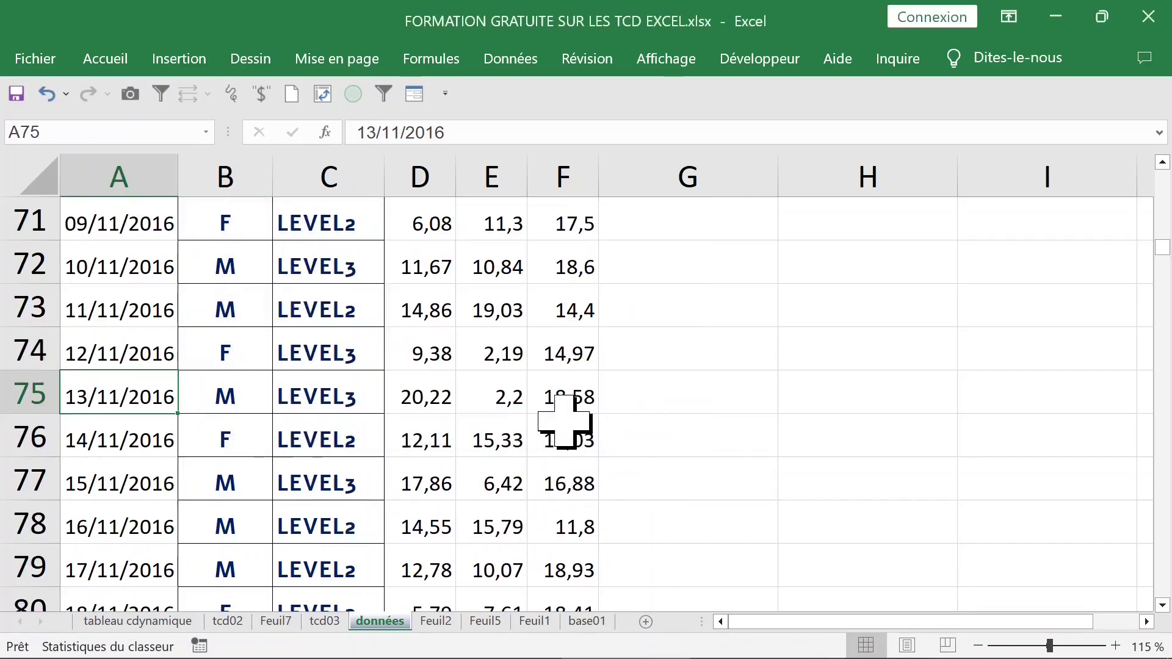
Step: Set the note1 grade in the 13/11/2016 record to 20
{"action": "left_click", "coordinate": [434, 402]}
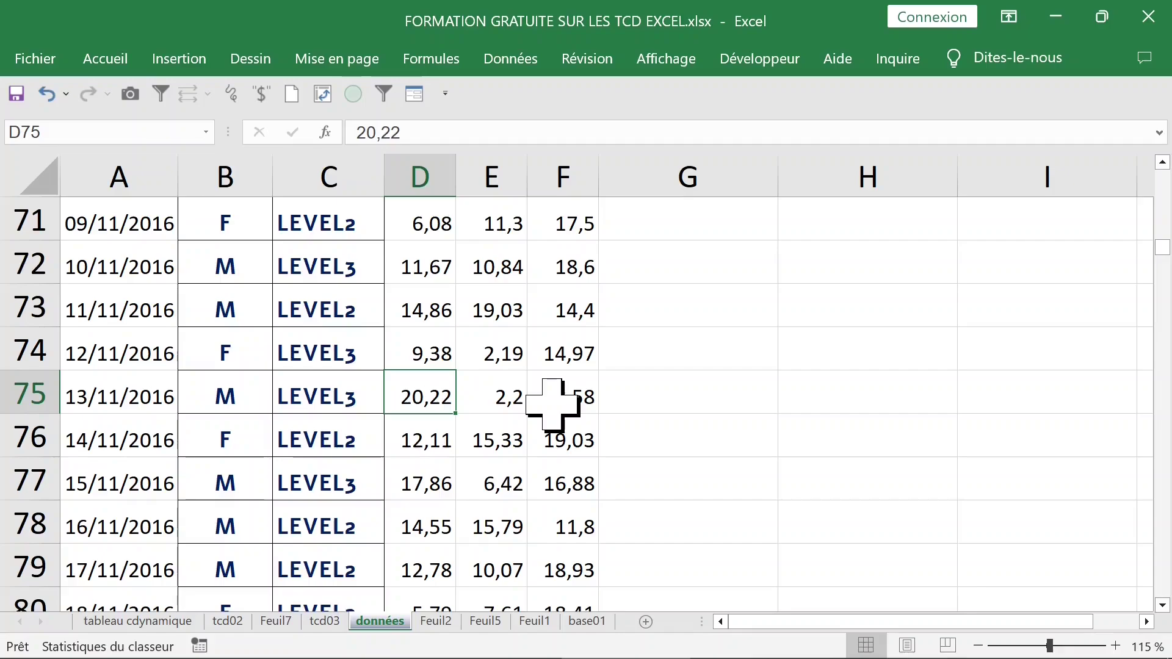
{"action": "type", "text": "20"}
{"action": "key", "text": "Return"}
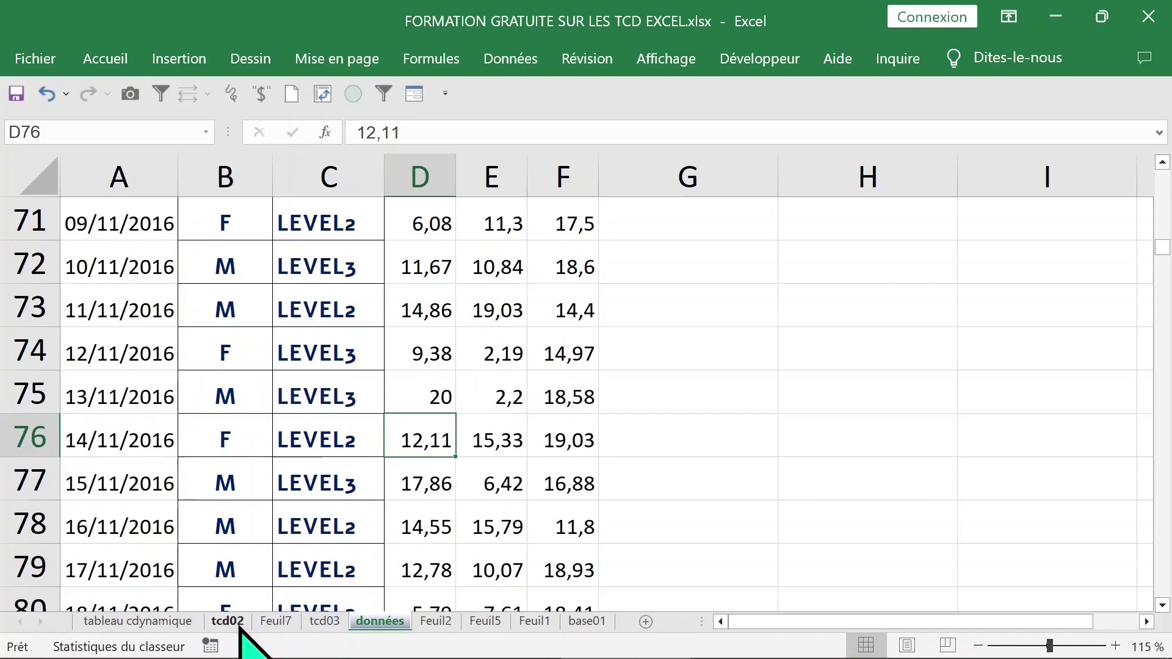
Step: Refresh the pivot table on the tcd03 sheet to pick up the corrected note1 grade
{"action": "left_click", "coordinate": [326, 623]}
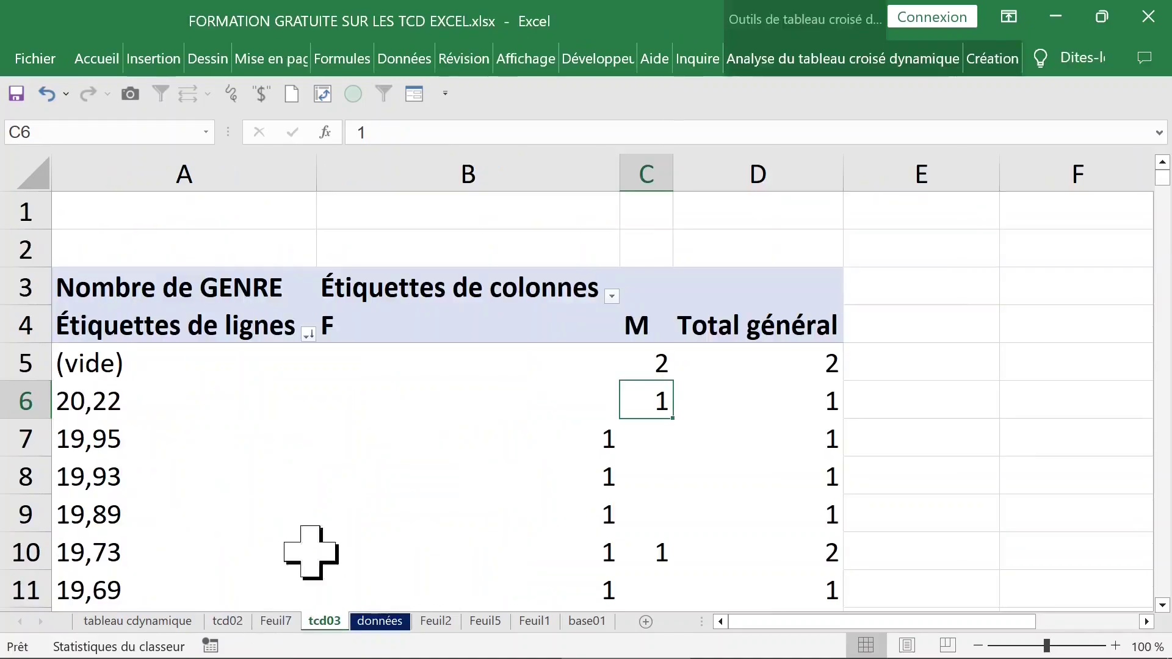
{"action": "left_click", "coordinate": [389, 433]}
{"action": "right_click", "coordinate": [383, 429]}
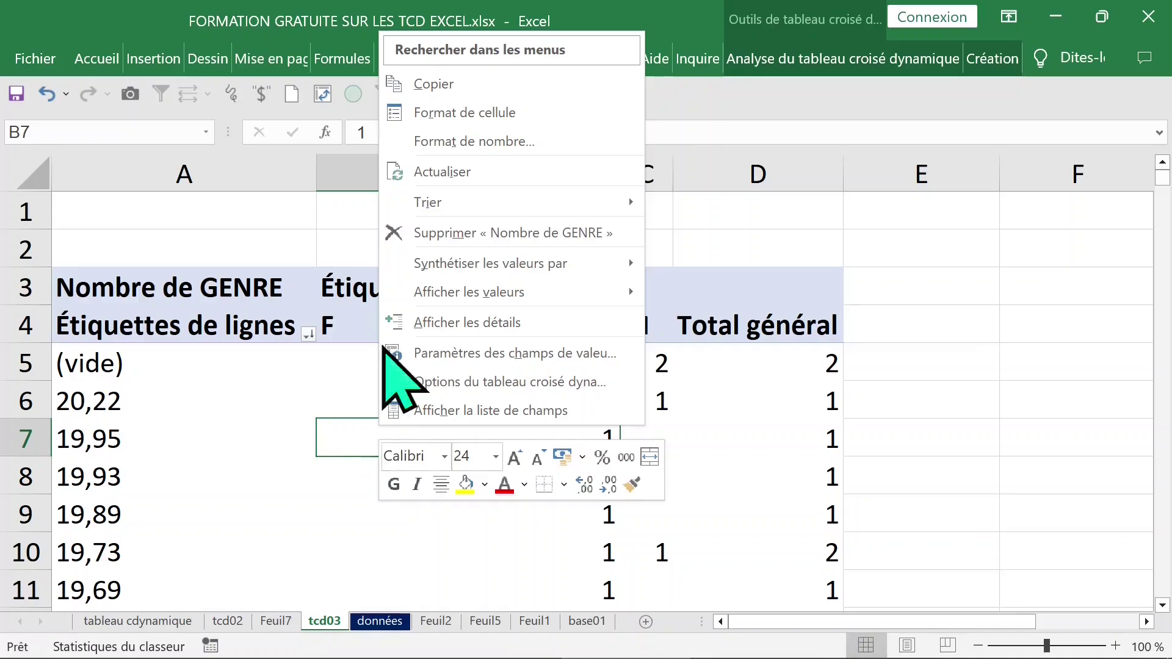
{"action": "left_click", "coordinate": [404, 173]}
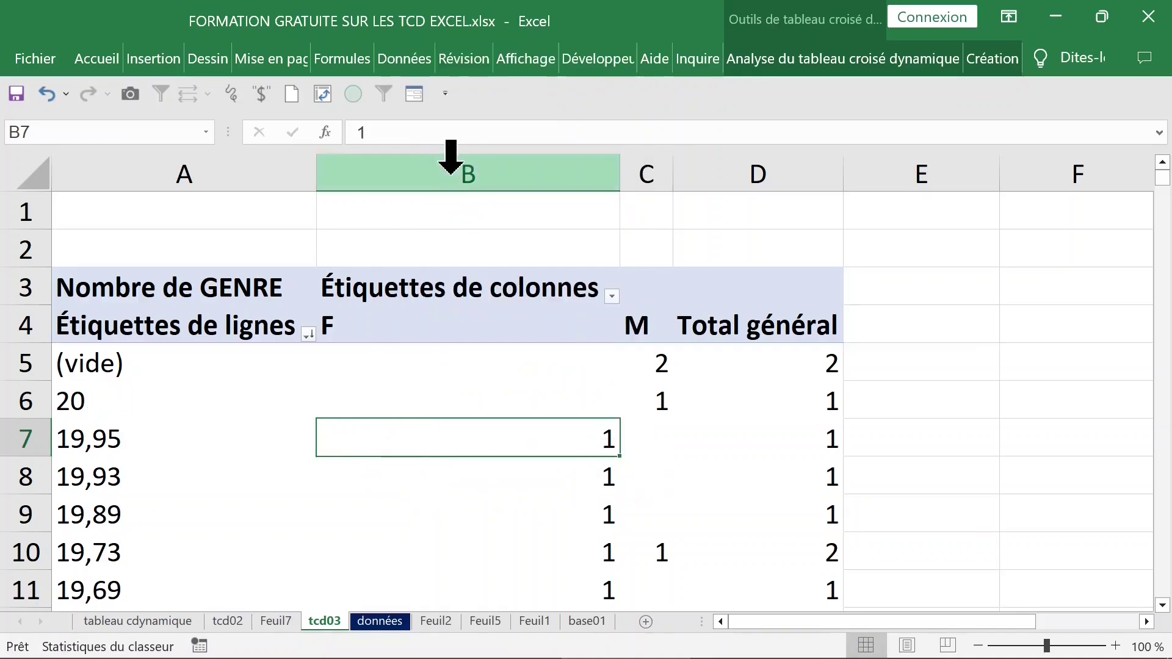
{"action": "left_click", "coordinate": [380, 362]}
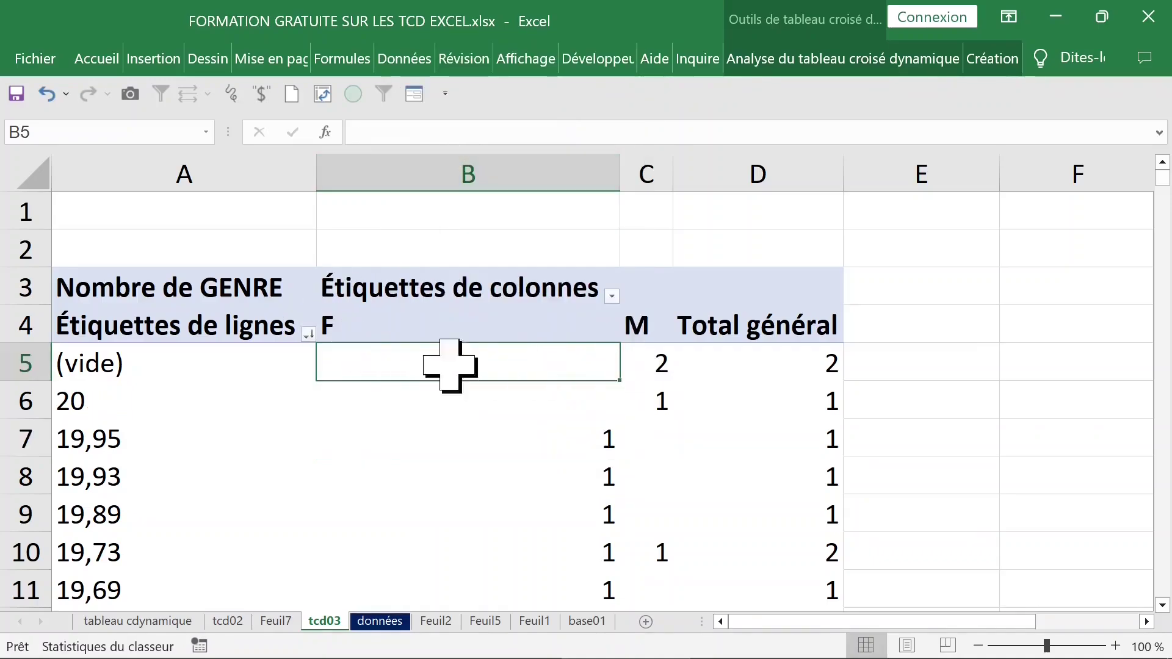
Step: Reopen the pivot table's field list and replace note1 with note2 in the rows, keeping only the GENRE count as values
{"action": "left_click", "coordinate": [238, 372]}
{"action": "left_click", "coordinate": [342, 366]}
{"action": "left_click", "coordinate": [263, 366]}
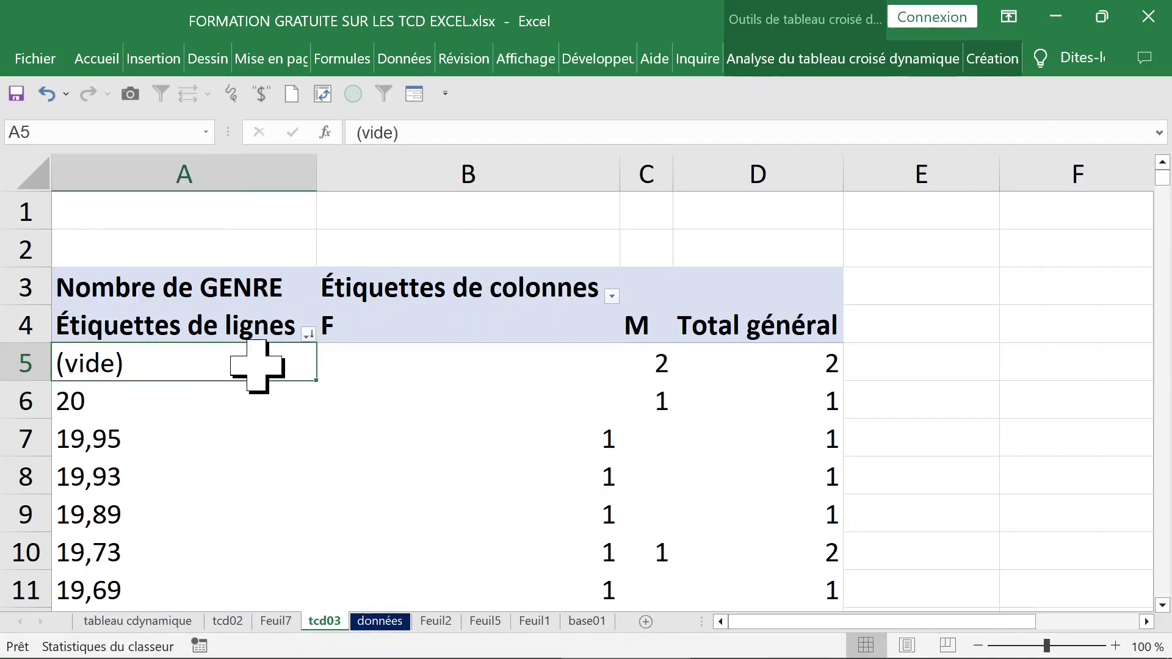
{"action": "right_click", "coordinate": [239, 365]}
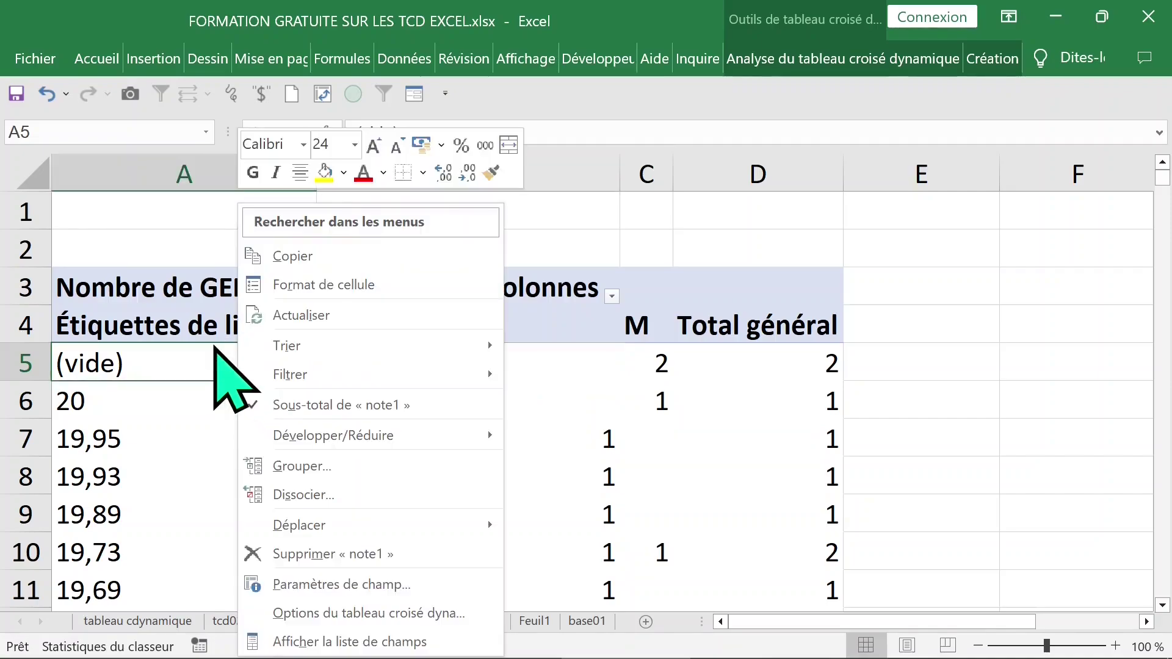
{"action": "left_click", "coordinate": [318, 642]}
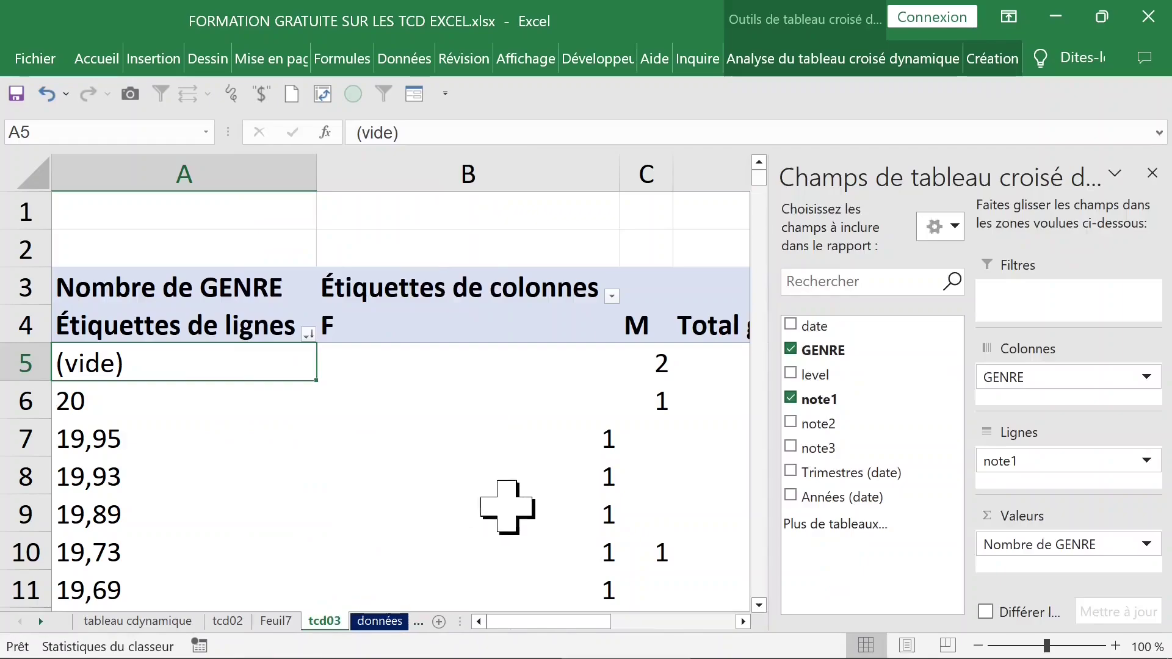
{"action": "left_click", "coordinate": [791, 422]}
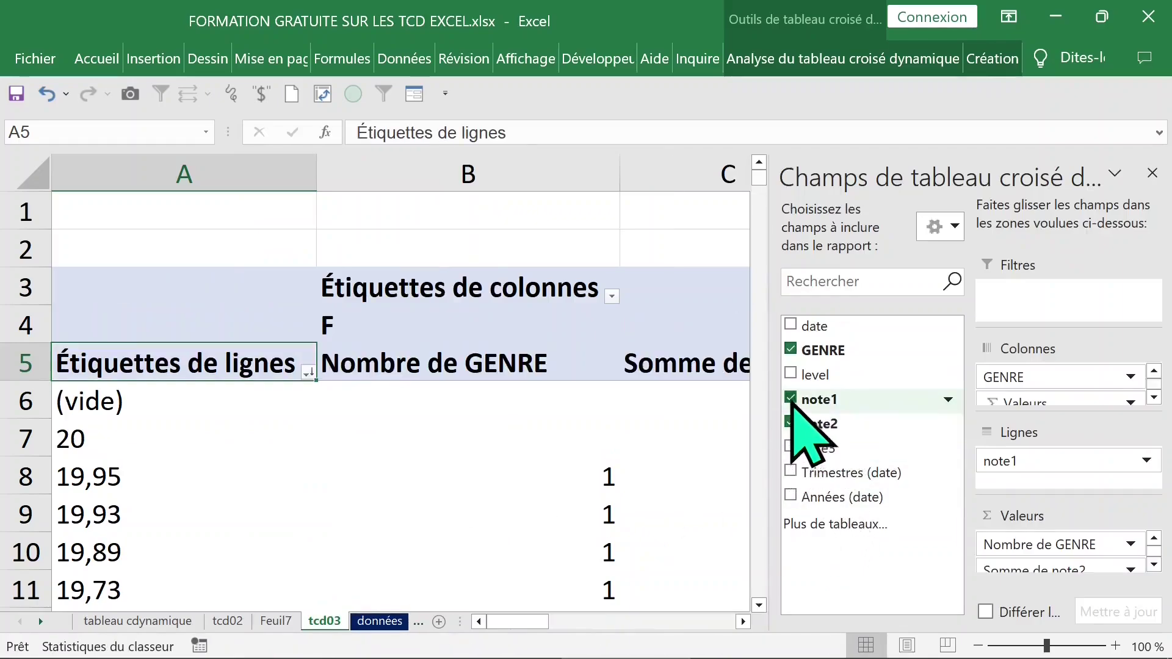
{"action": "left_click", "coordinate": [790, 398]}
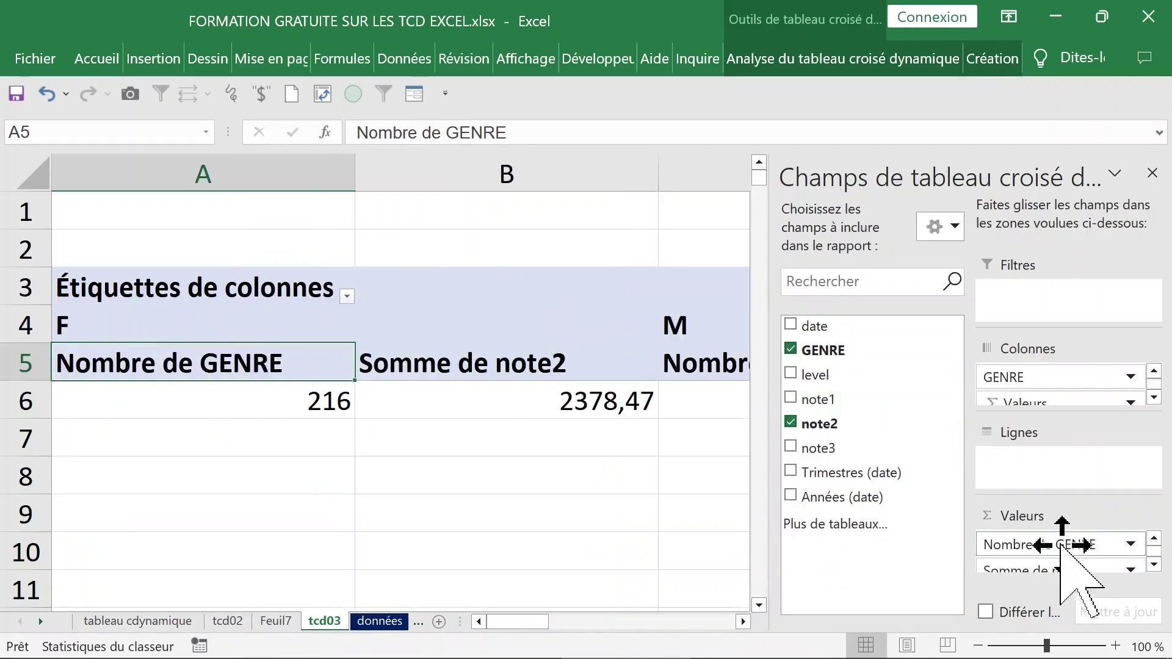
{"action": "left_click_drag", "start_coordinate": [1086, 568], "coordinate": [1078, 471]}
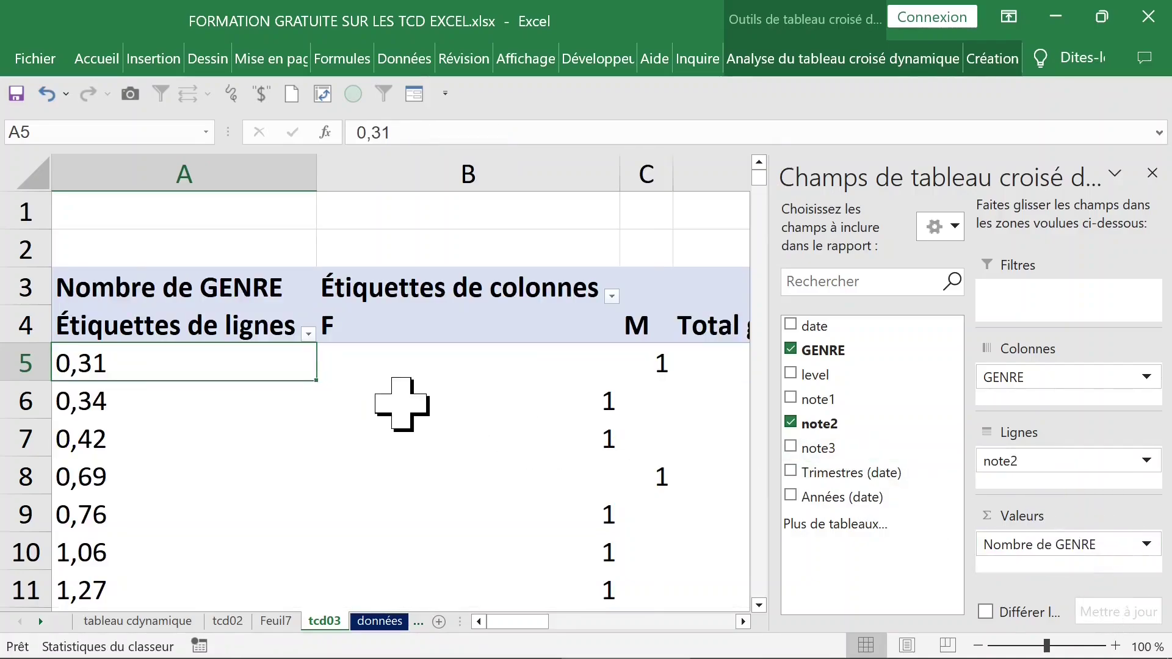
Step: Sort the note2 row labels from largest to smallest and close the field list
{"action": "right_click", "coordinate": [237, 370]}
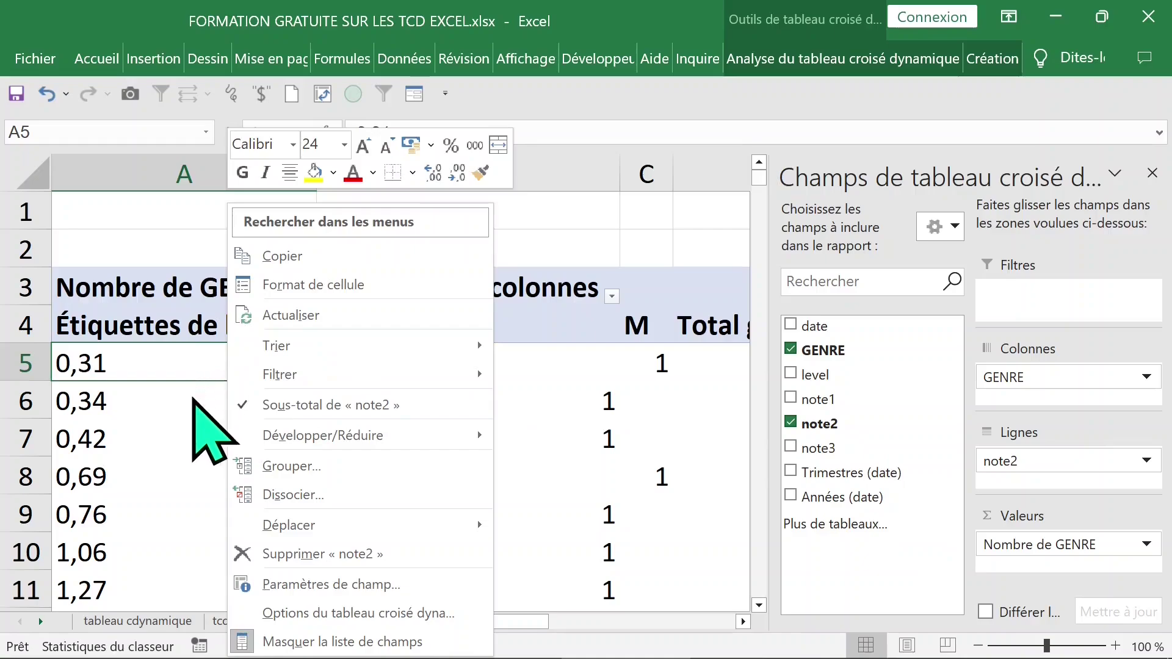
{"action": "mouse_move", "coordinate": [338, 352]}
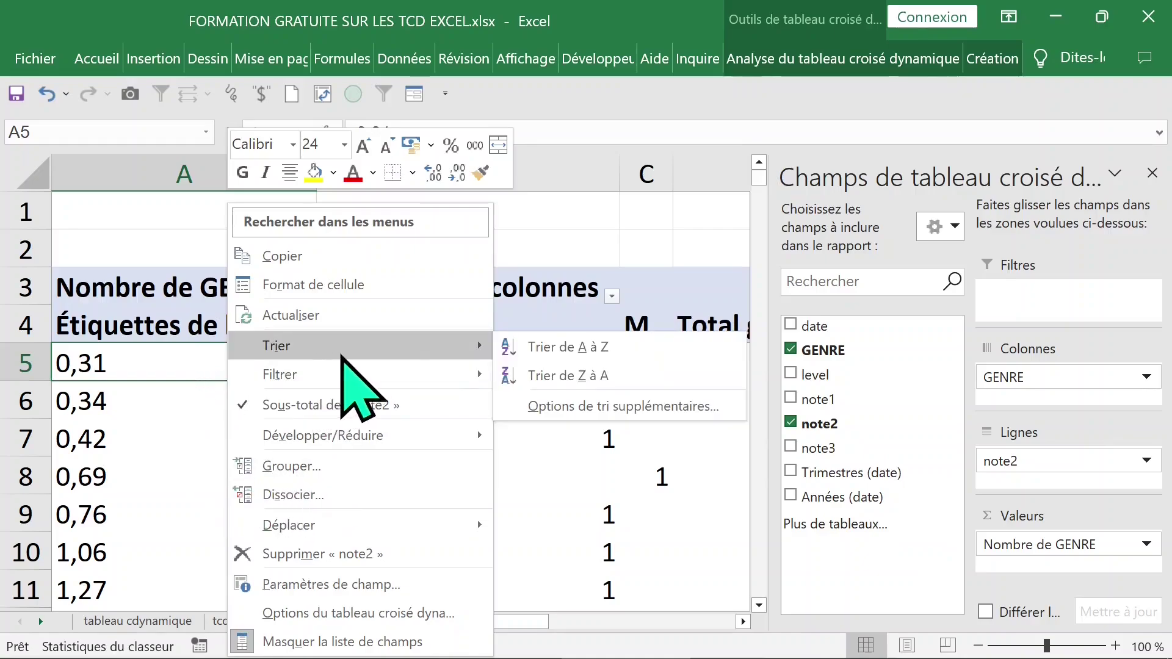
{"action": "left_click", "coordinate": [542, 377]}
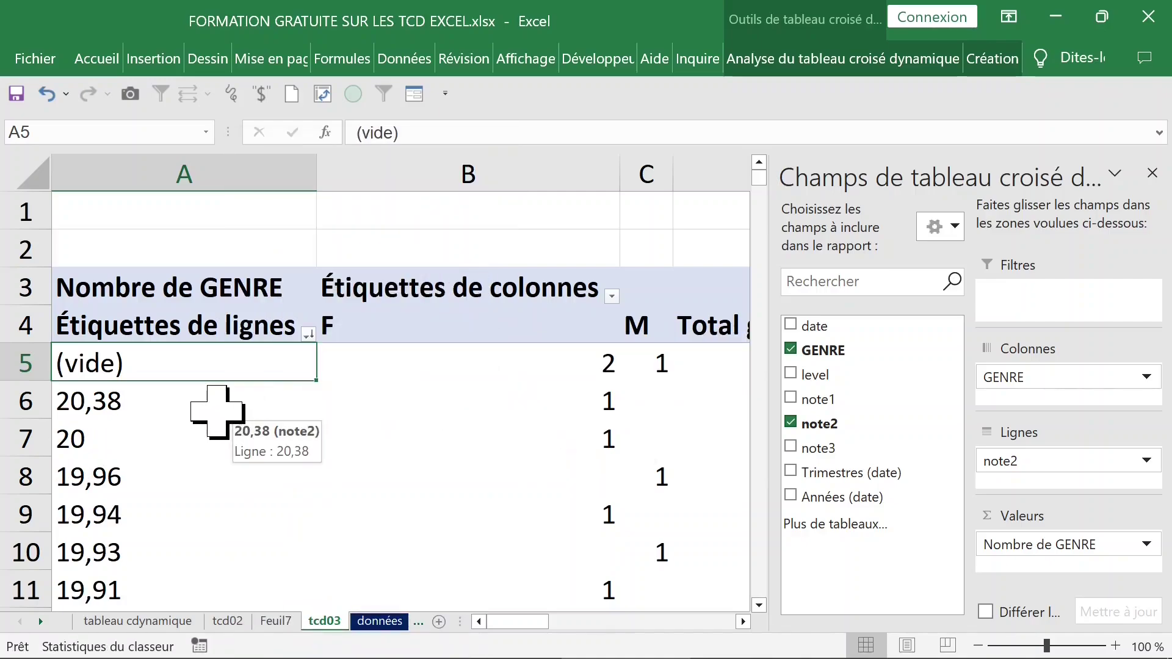
{"action": "left_click", "coordinate": [227, 409]}
{"action": "left_click", "coordinate": [1152, 174]}
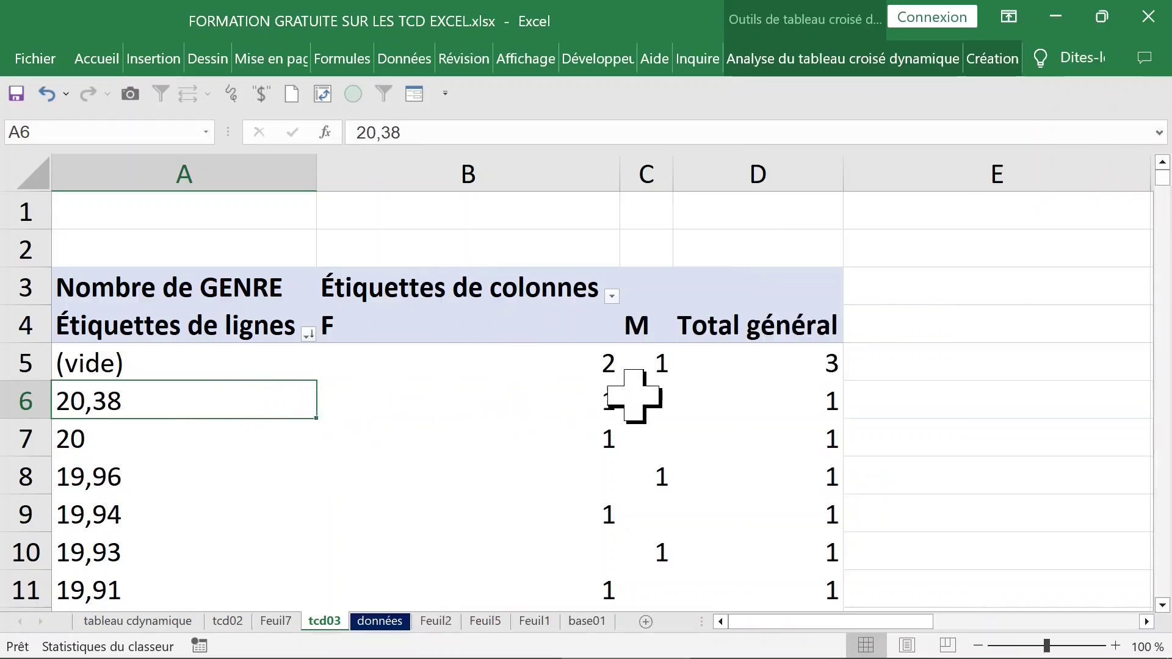
Step: Show the source record behind the F count for note2 value 20,38 on a new sheet and copy its date
{"action": "left_click", "coordinate": [602, 397]}
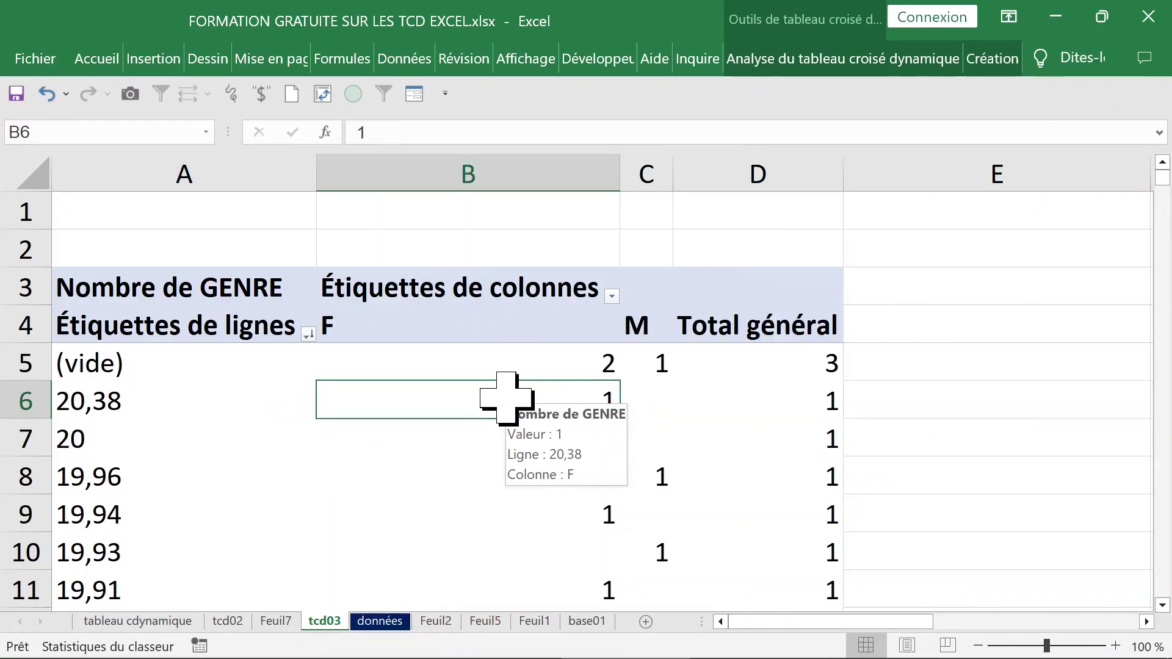
{"action": "double_click", "coordinate": [478, 399]}
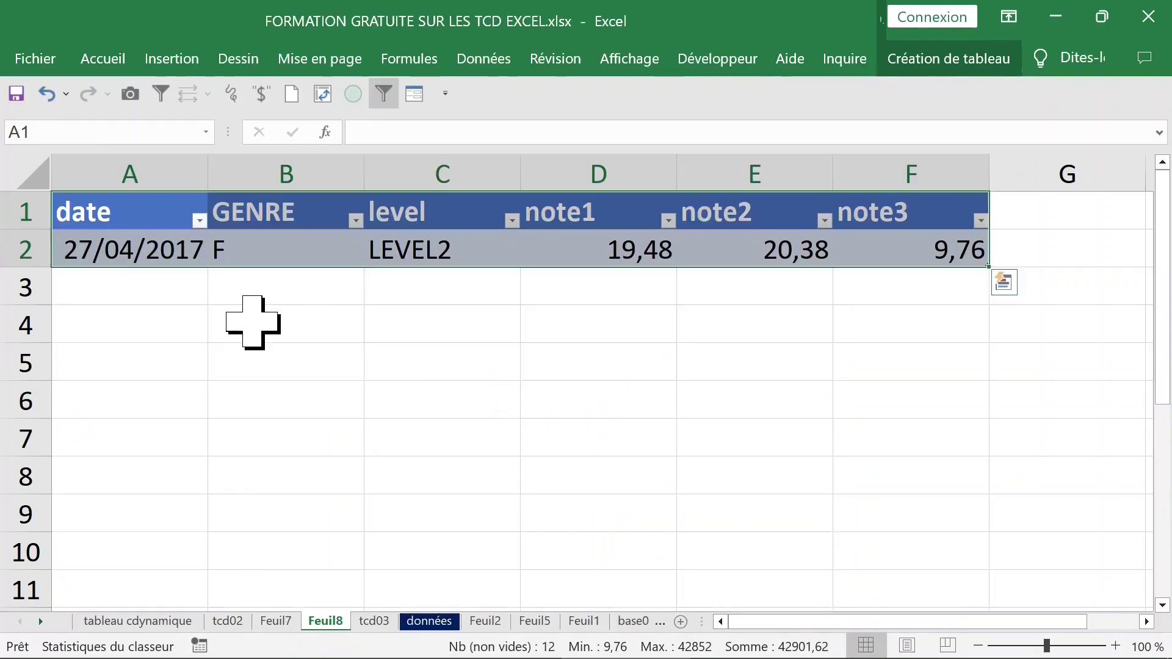
{"action": "left_click", "coordinate": [157, 251]}
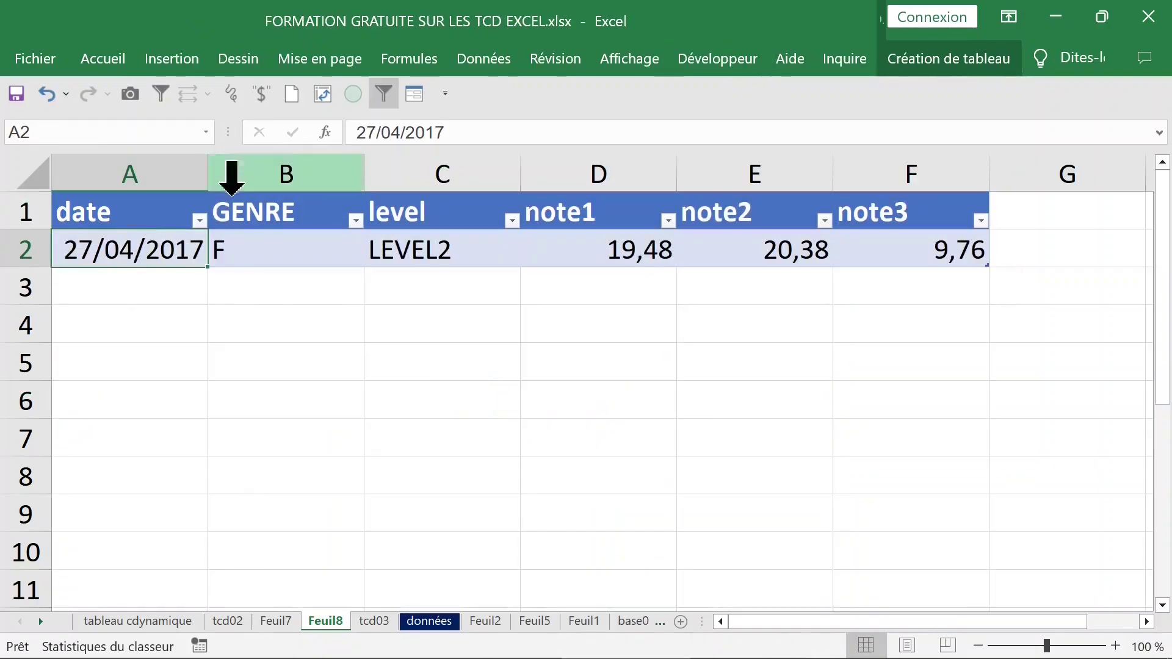
{"action": "left_click", "coordinate": [459, 133]}
{"action": "left_click_drag", "start_coordinate": [460, 134], "coordinate": [327, 130]}
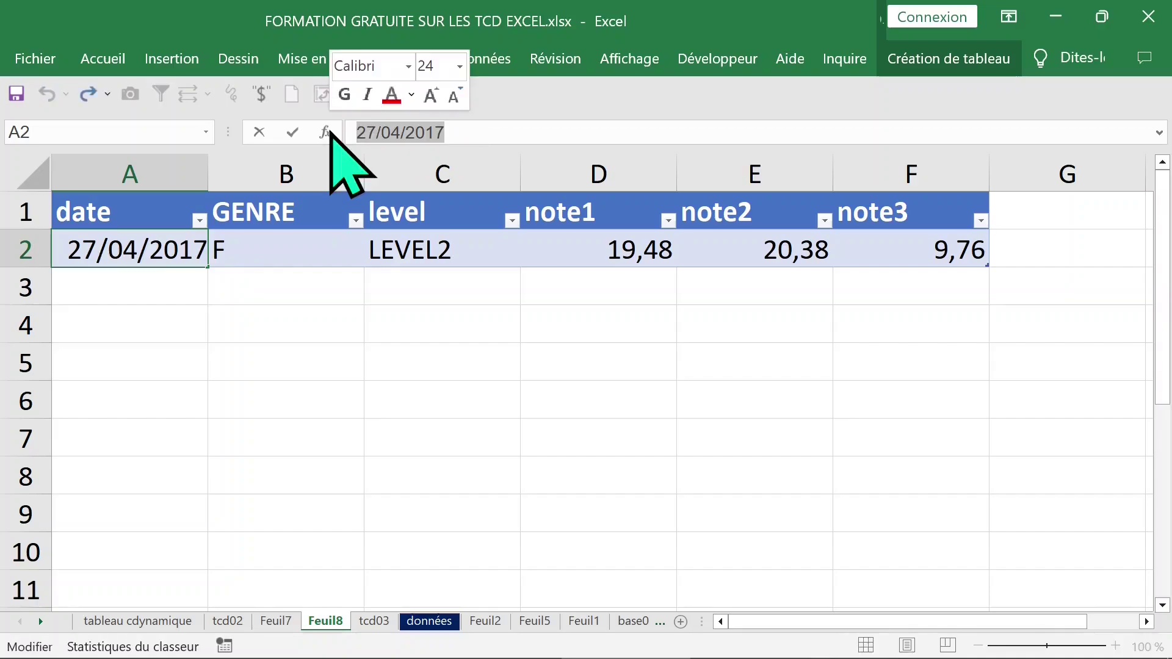
{"action": "key", "text": "Escape"}
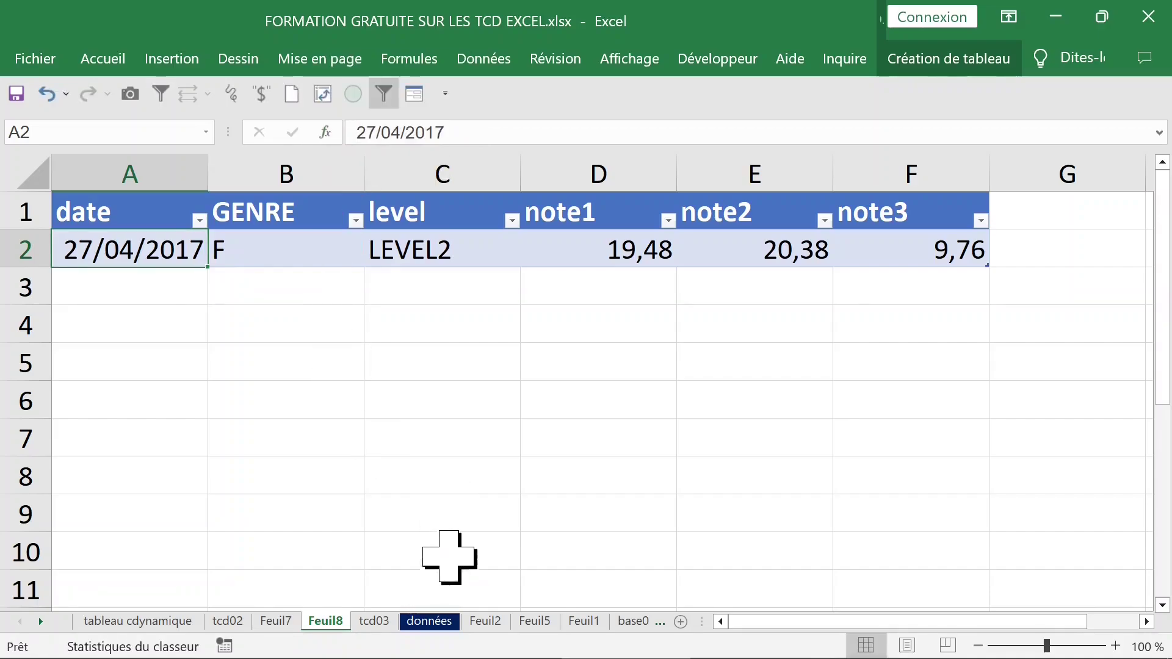
Step: Search the données sheet for the date 27/04/2017
{"action": "left_click", "coordinate": [431, 622]}
{"action": "left_click", "coordinate": [320, 404]}
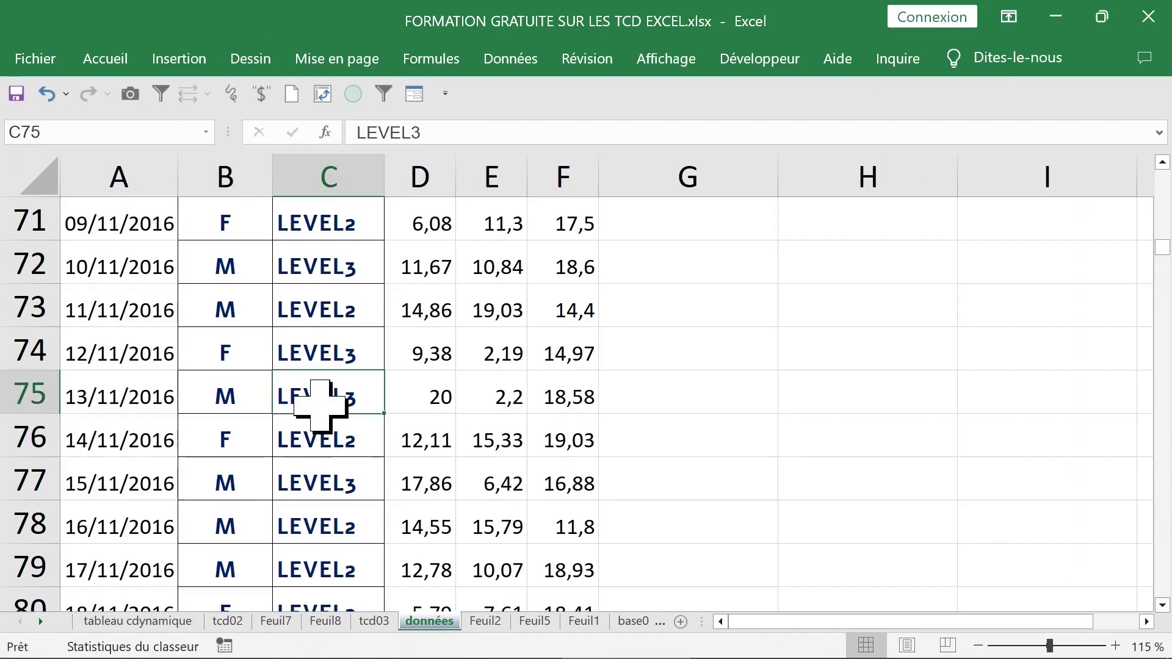
{"action": "key", "text": "ctrl+f"}
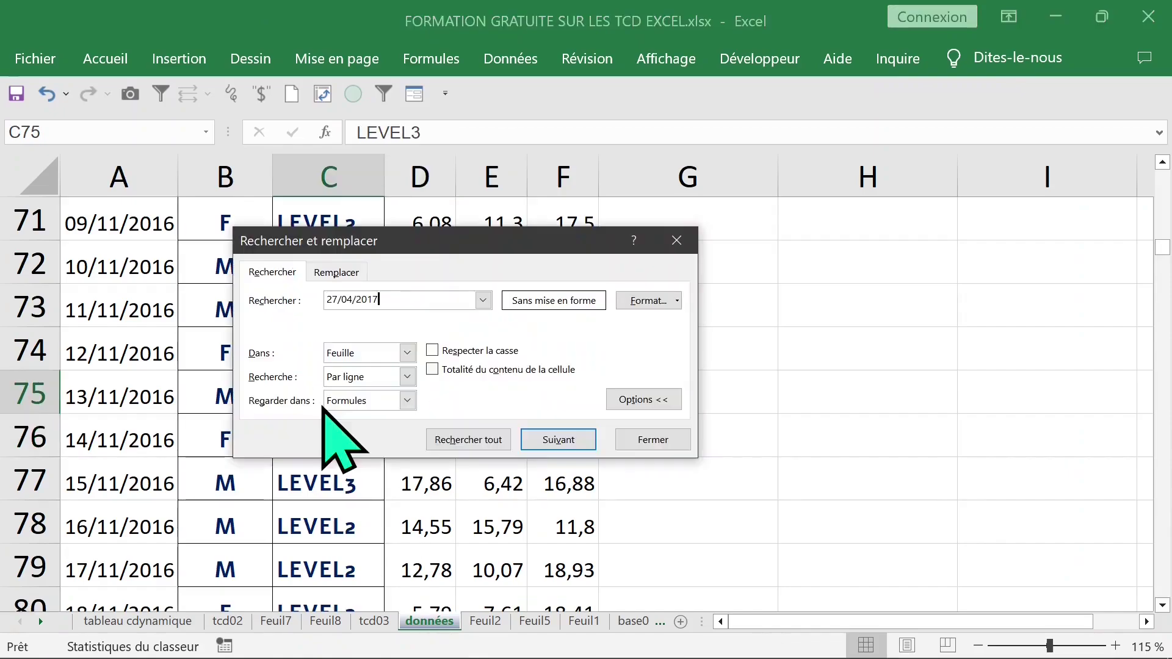
{"action": "key", "text": "Return"}
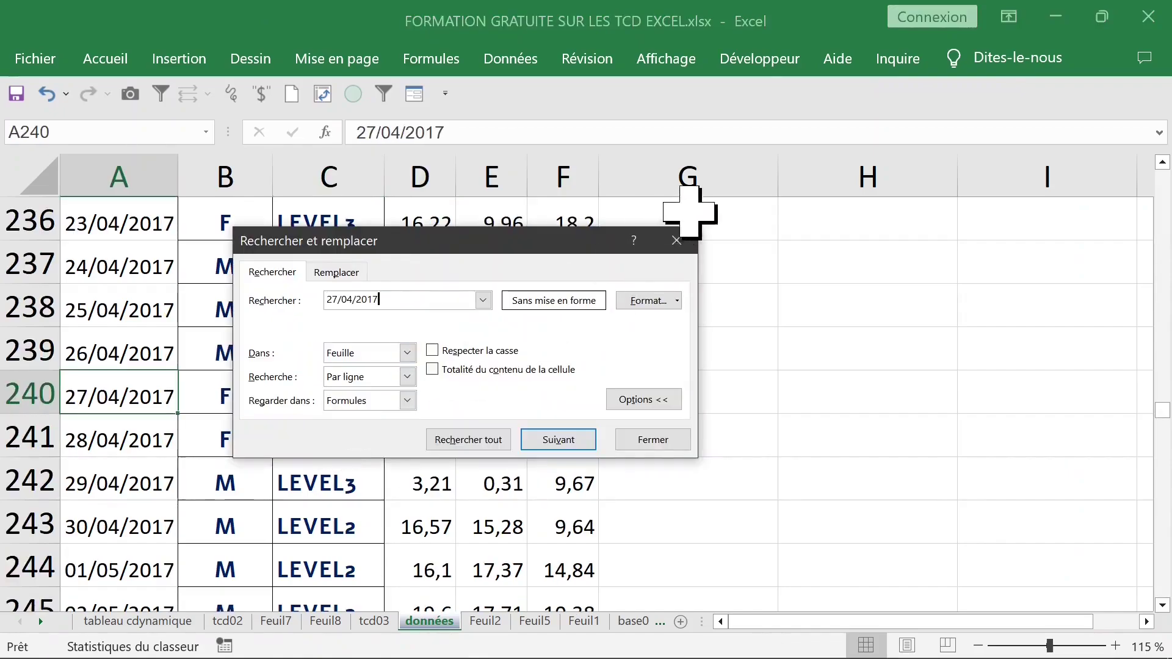
{"action": "left_click", "coordinate": [677, 241]}
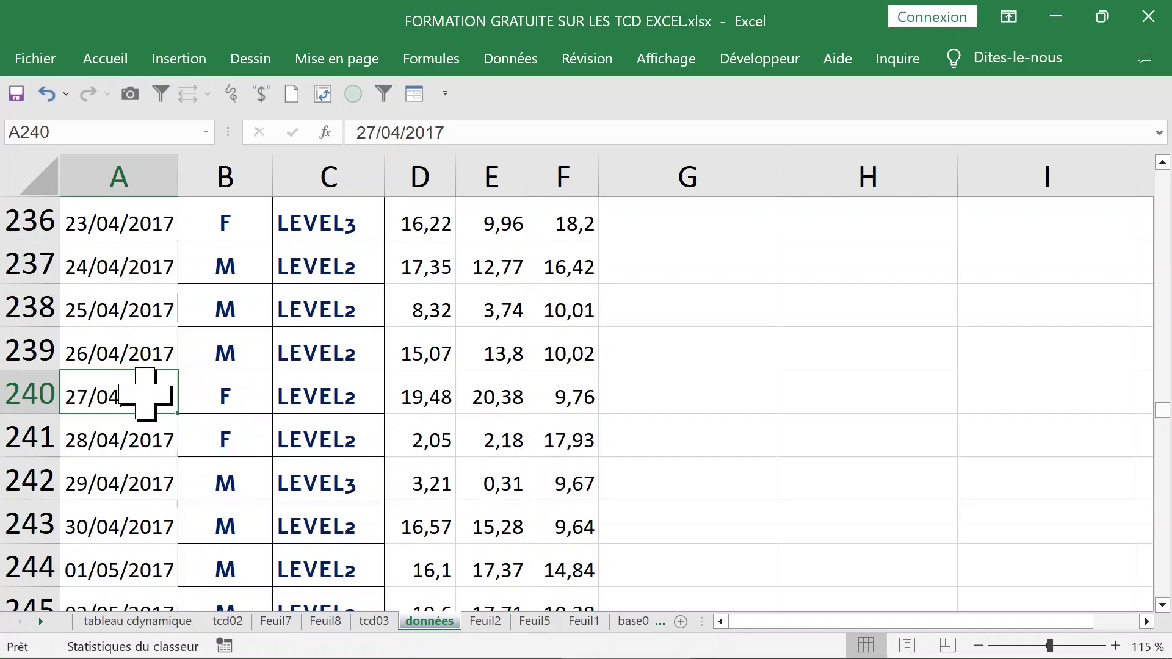
Step: Set the note2 grade in the 27/04/2017 record to 20
{"action": "left_click", "coordinate": [491, 397]}
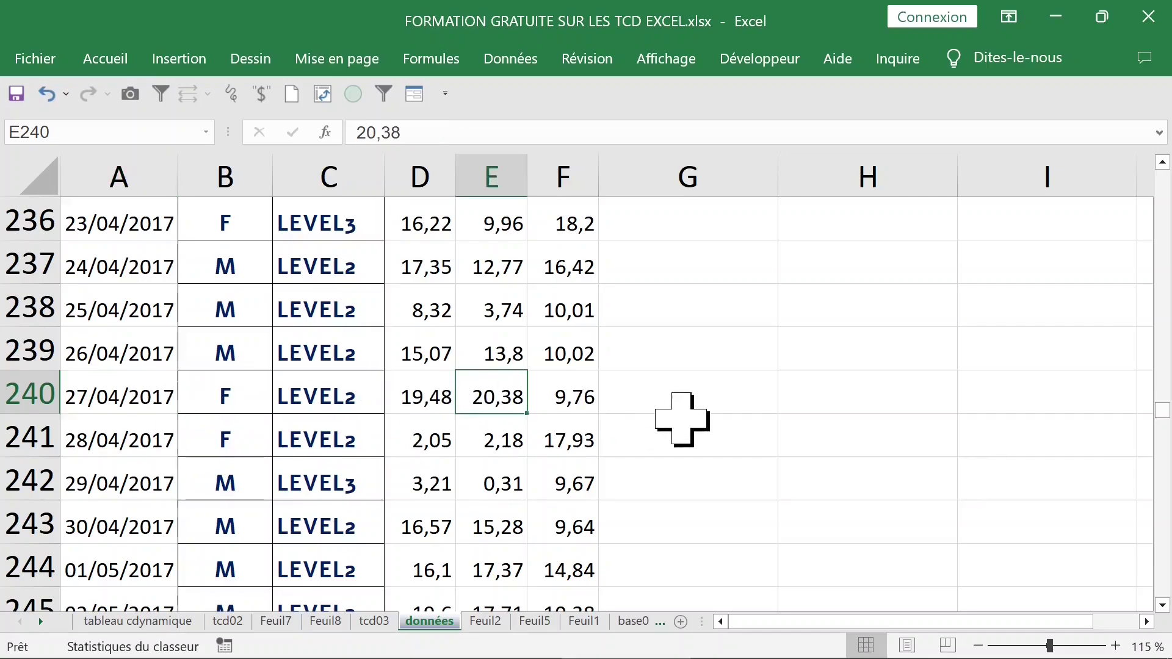
{"action": "type", "text": "20"}
{"action": "key", "text": "Return"}
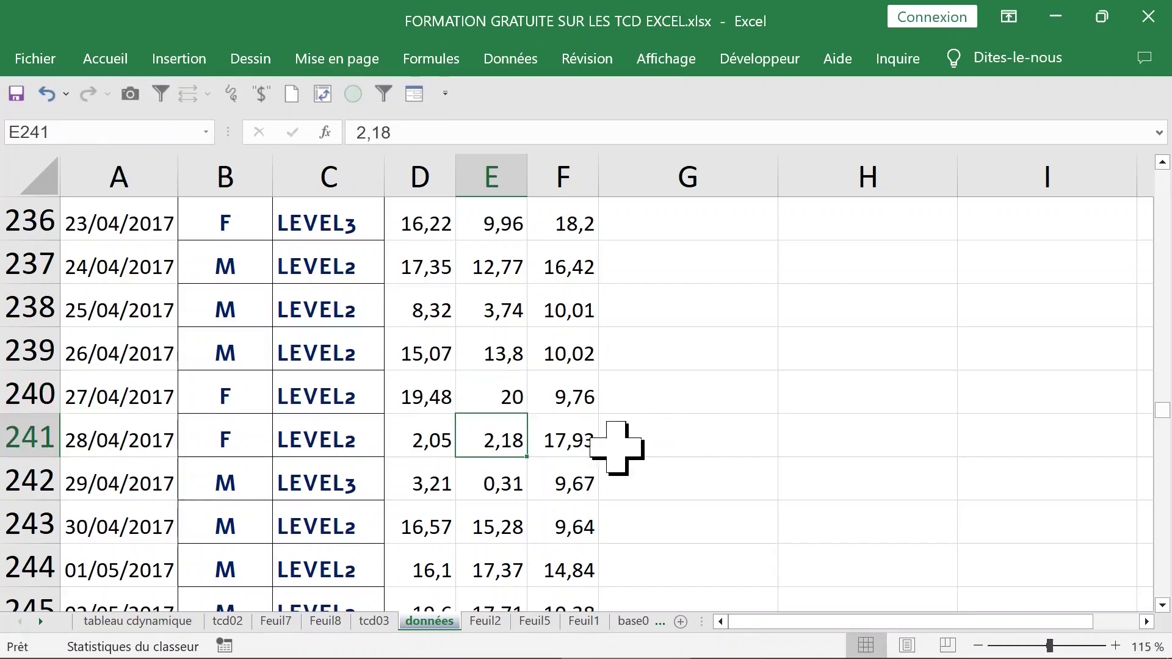
Step: Refresh the tcd03 pivot table to pick up the corrected note2 grade
{"action": "left_click", "coordinate": [371, 621]}
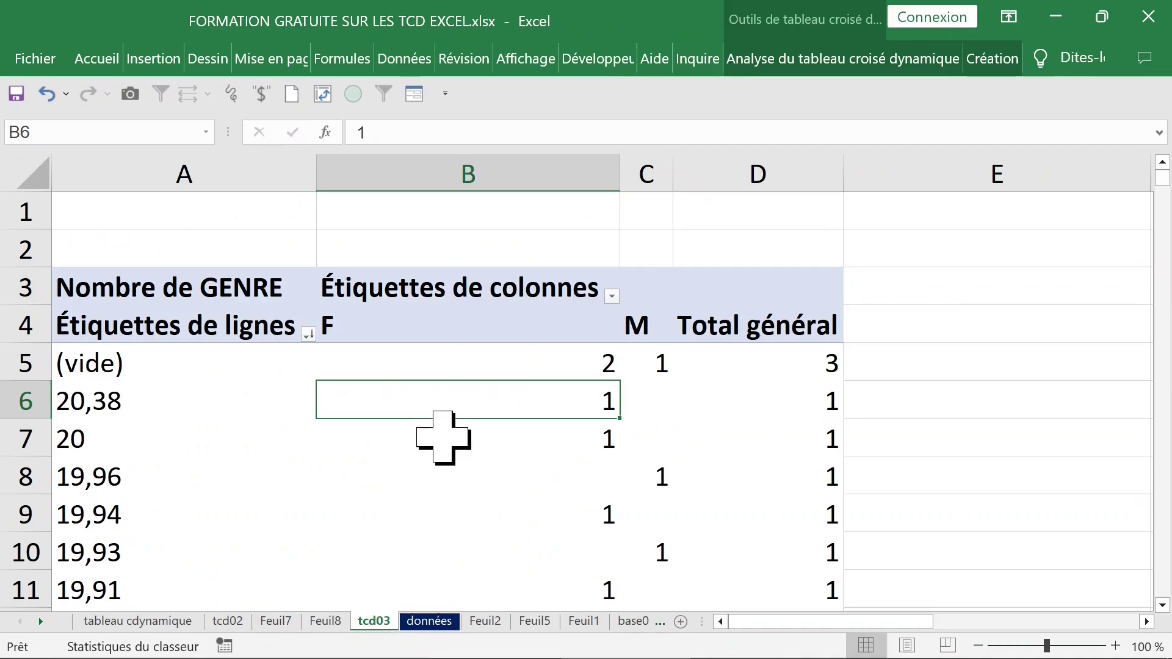
{"action": "left_click", "coordinate": [420, 372]}
{"action": "right_click", "coordinate": [422, 371]}
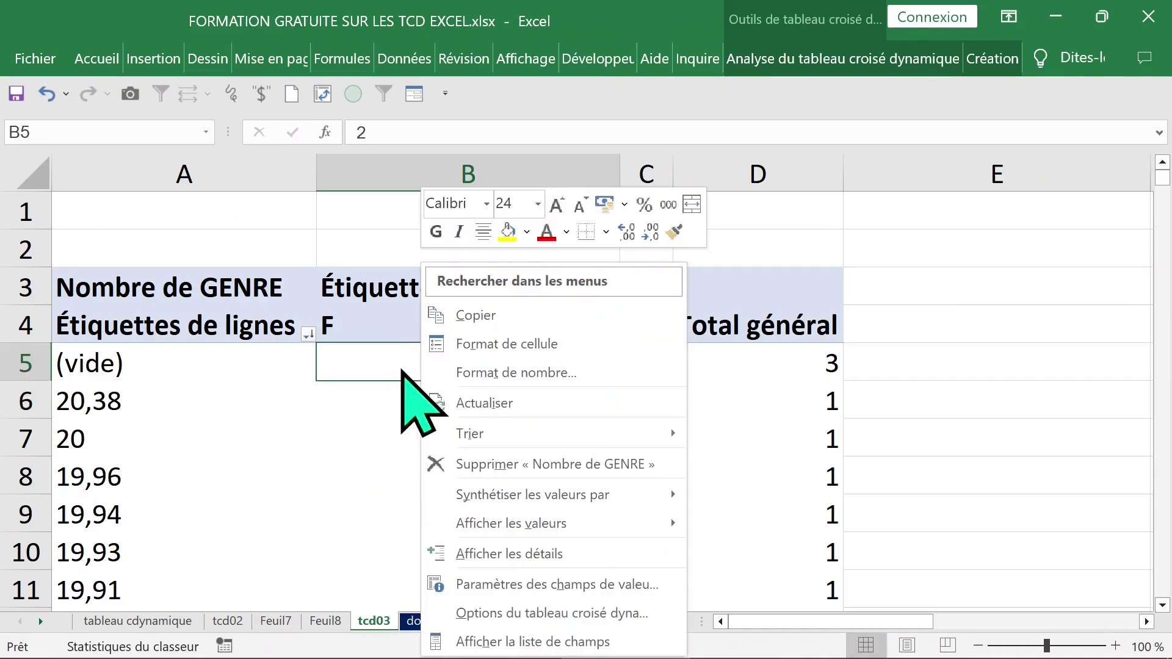
{"action": "left_click", "coordinate": [451, 403]}
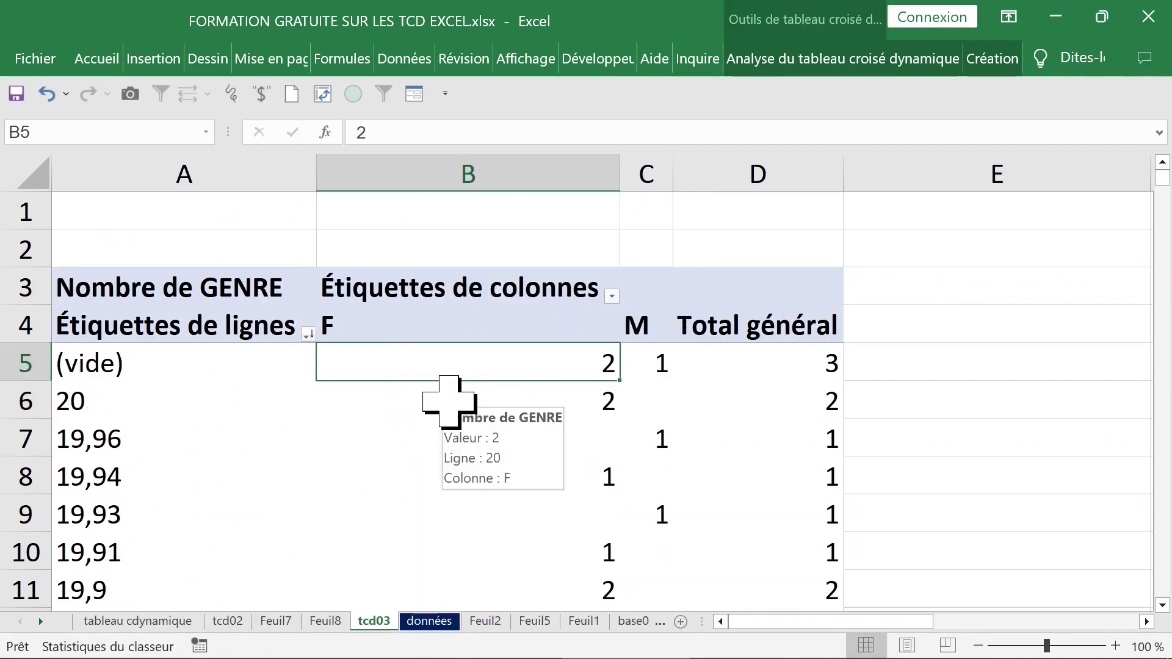
Step: Replace note2 with note3 as the row field of the tcd03 pivot table
{"action": "left_click", "coordinate": [461, 409]}
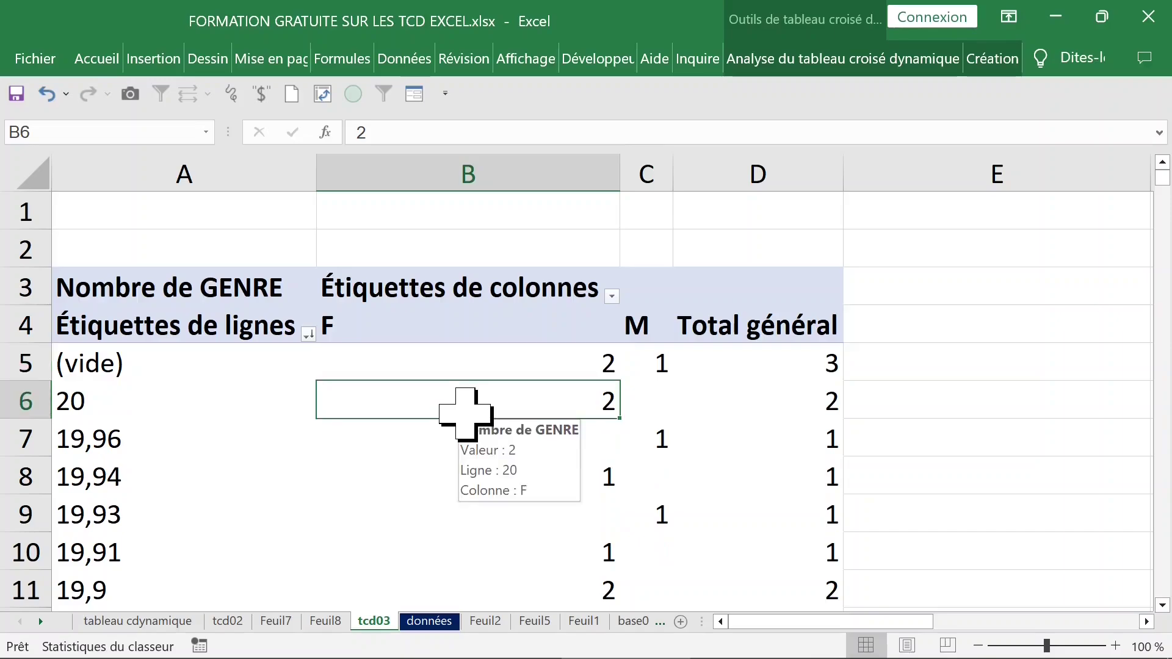
{"action": "right_click", "coordinate": [447, 410]}
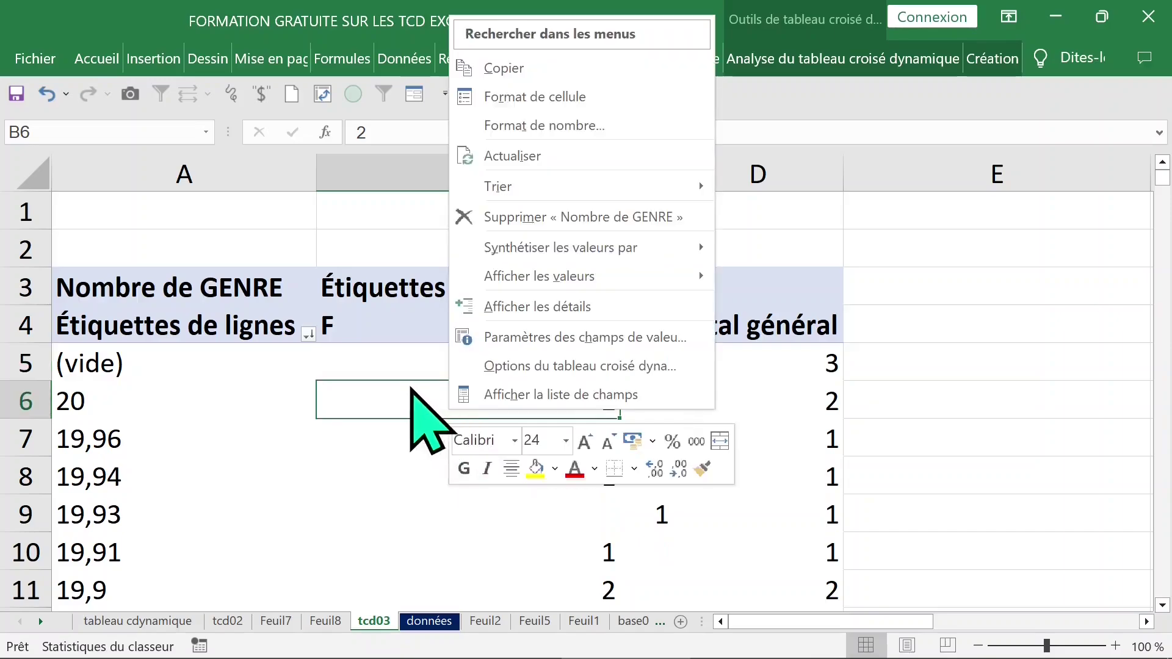
{"action": "left_click", "coordinate": [495, 393]}
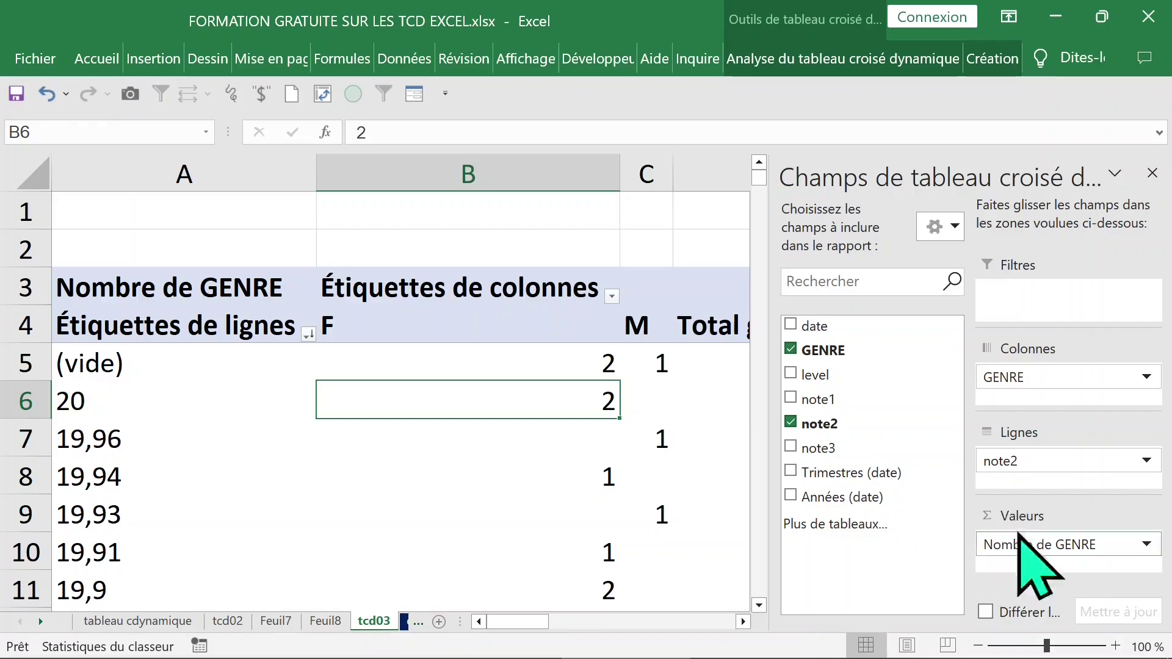
{"action": "left_click_drag", "start_coordinate": [1062, 462], "coordinate": [852, 537]}
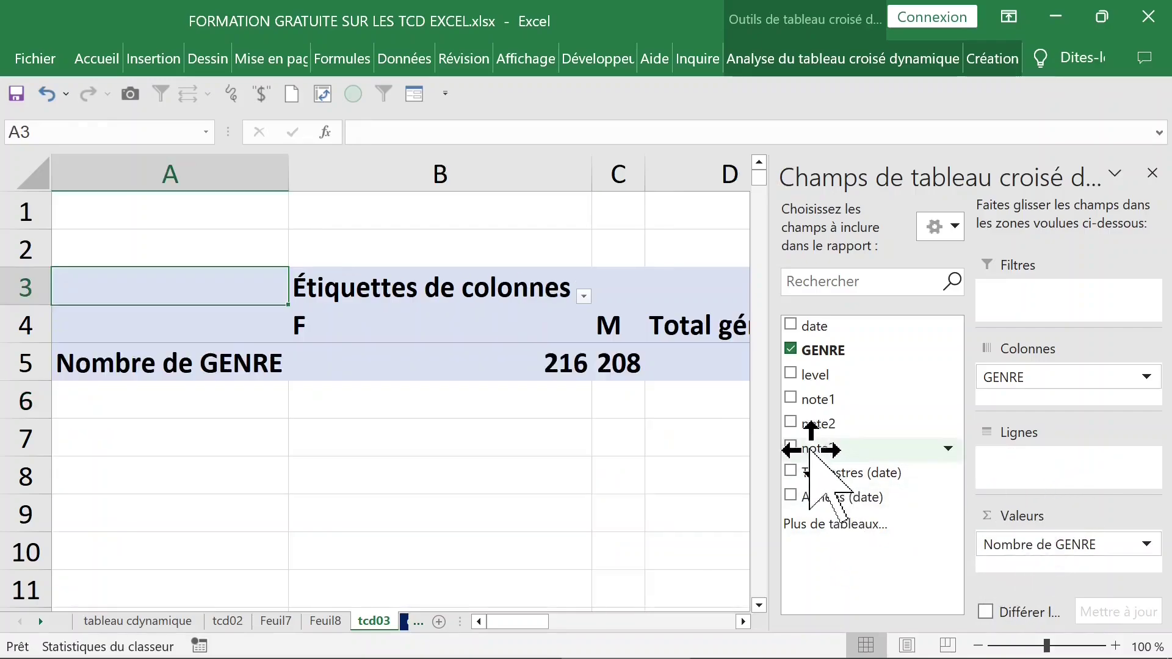
{"action": "left_click_drag", "start_coordinate": [812, 450], "coordinate": [1075, 478]}
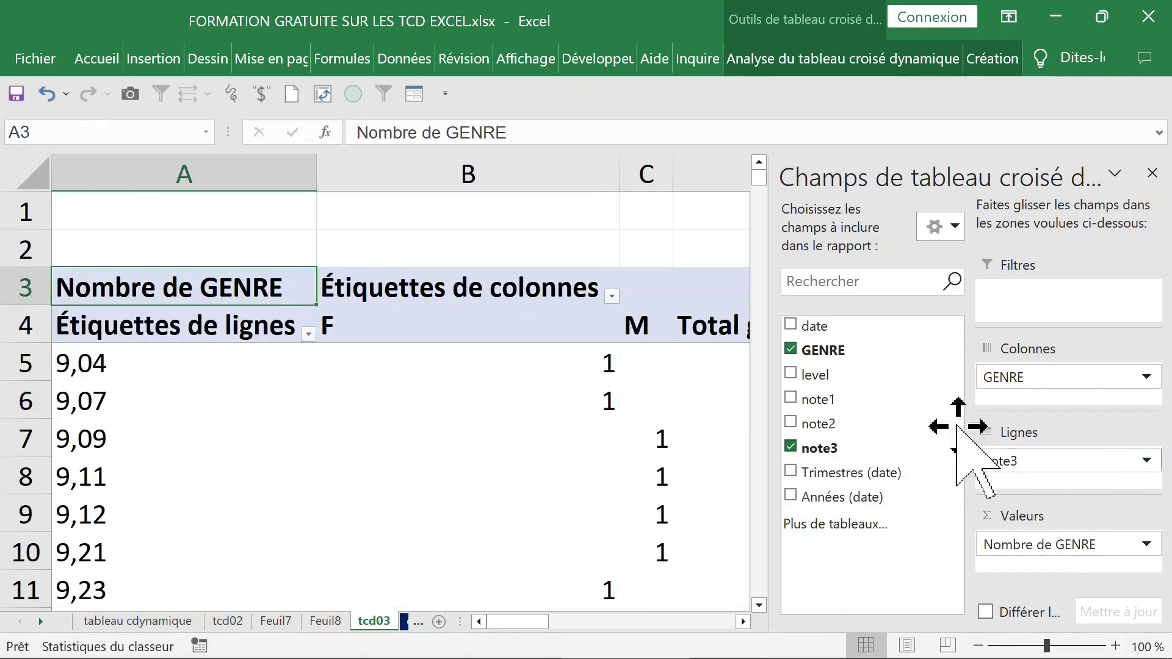
Step: Sort the note3 row labels in descending order and check the highest grades
{"action": "left_click", "coordinate": [178, 374]}
{"action": "right_click", "coordinate": [178, 374]}
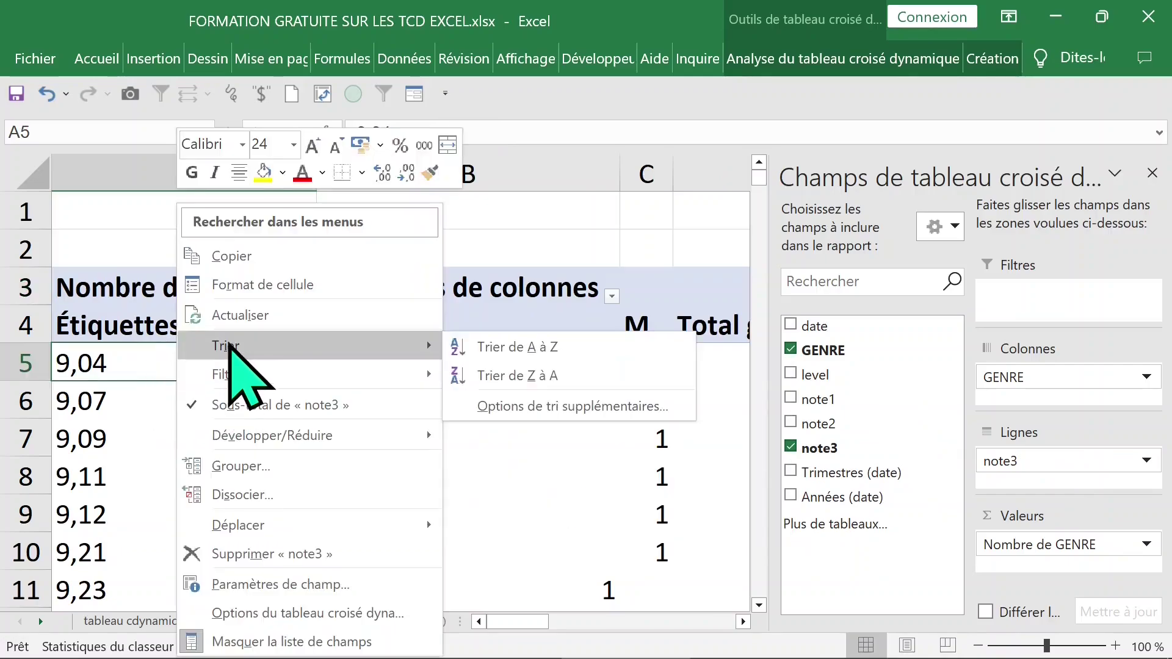
{"action": "left_click", "coordinate": [549, 379]}
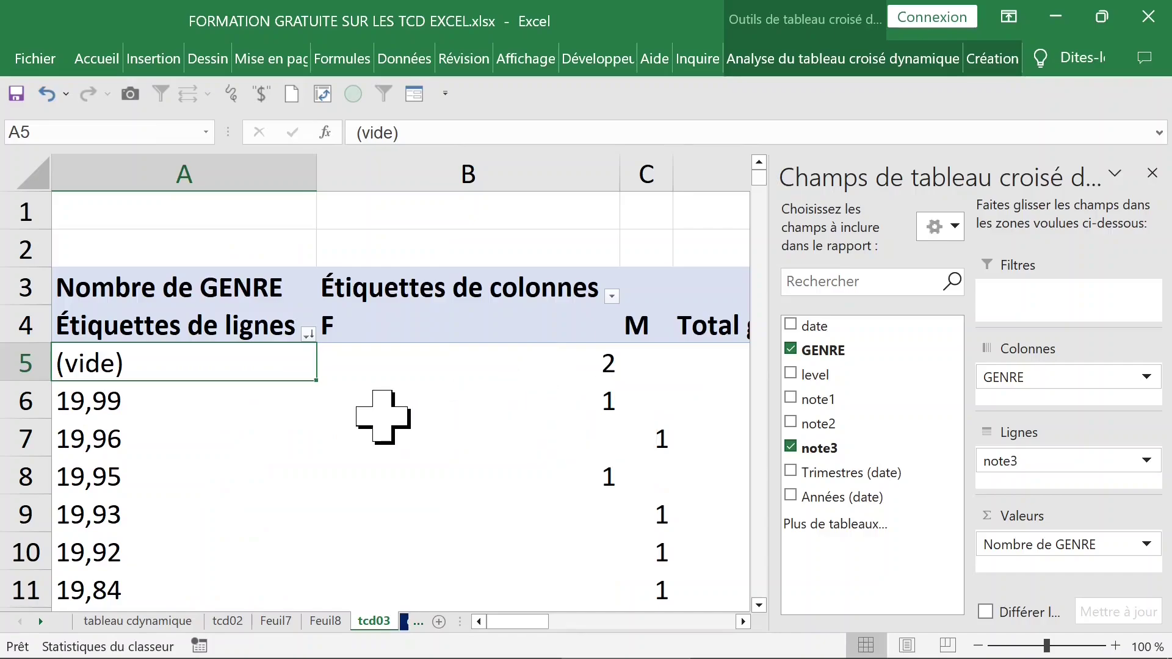
{"action": "left_click", "coordinate": [227, 404]}
{"action": "left_click", "coordinate": [527, 403]}
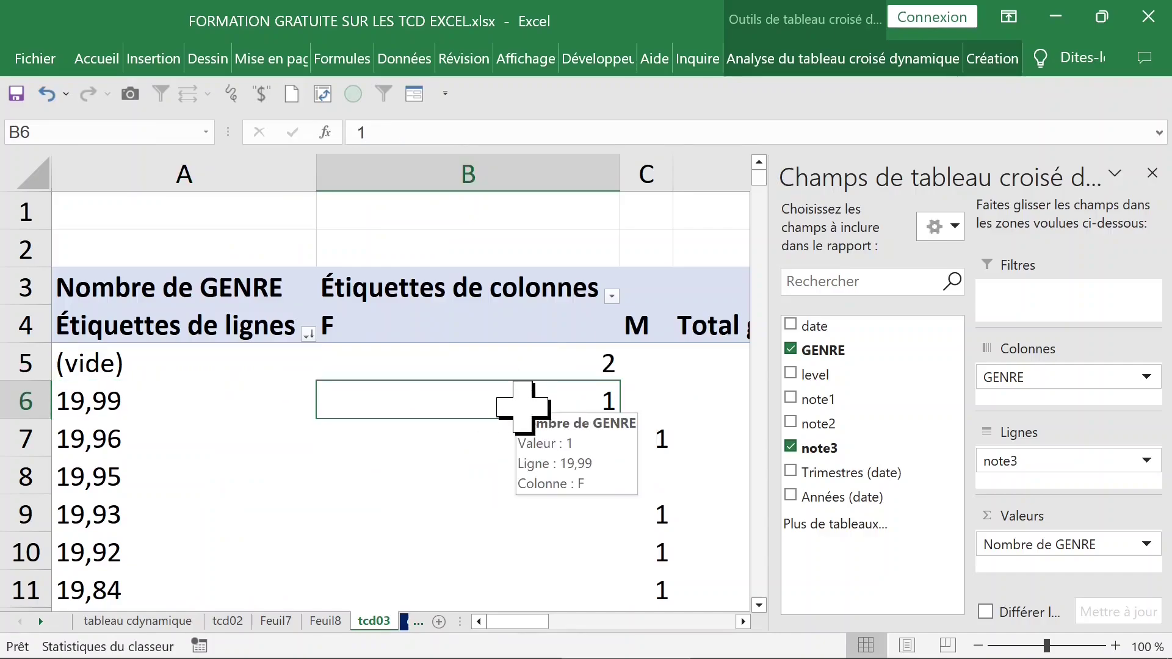
{"action": "left_click", "coordinate": [185, 401]}
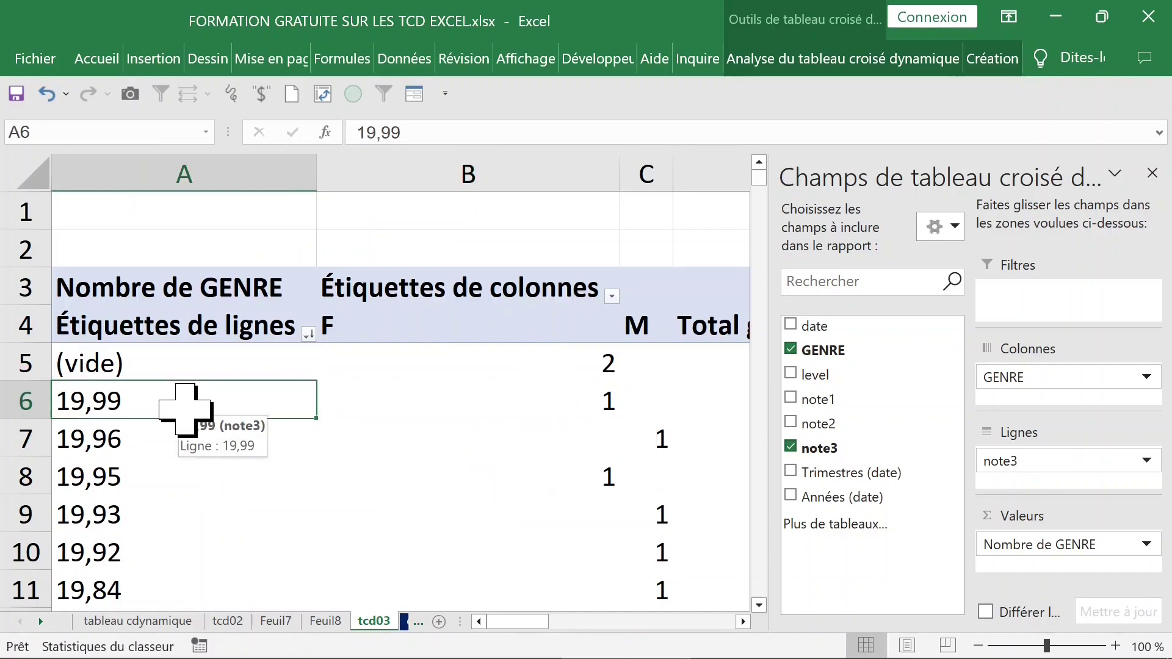
{"action": "scroll", "coordinate": [238, 494], "scroll_direction": "down", "scroll_amount": 1}
{"action": "scroll", "coordinate": [239, 493], "scroll_direction": "up", "scroll_amount": 1}
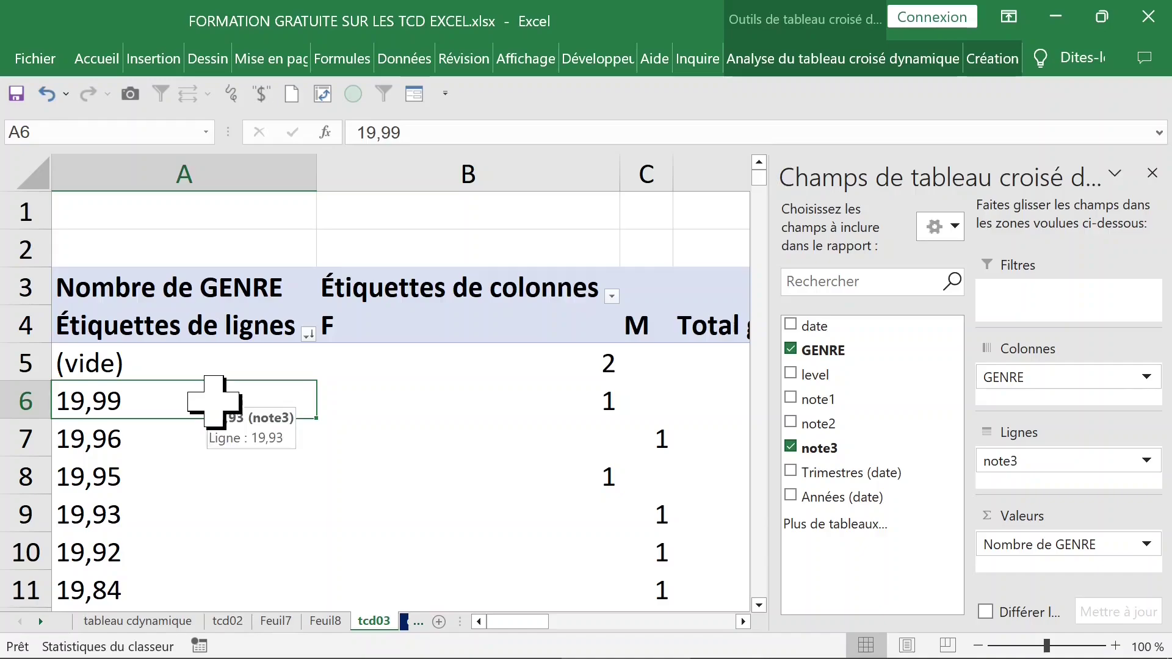
Step: Show the source records behind the grand total for the blank note3 values on a new sheet and inspect their note3 cells
{"action": "left_click", "coordinate": [238, 365]}
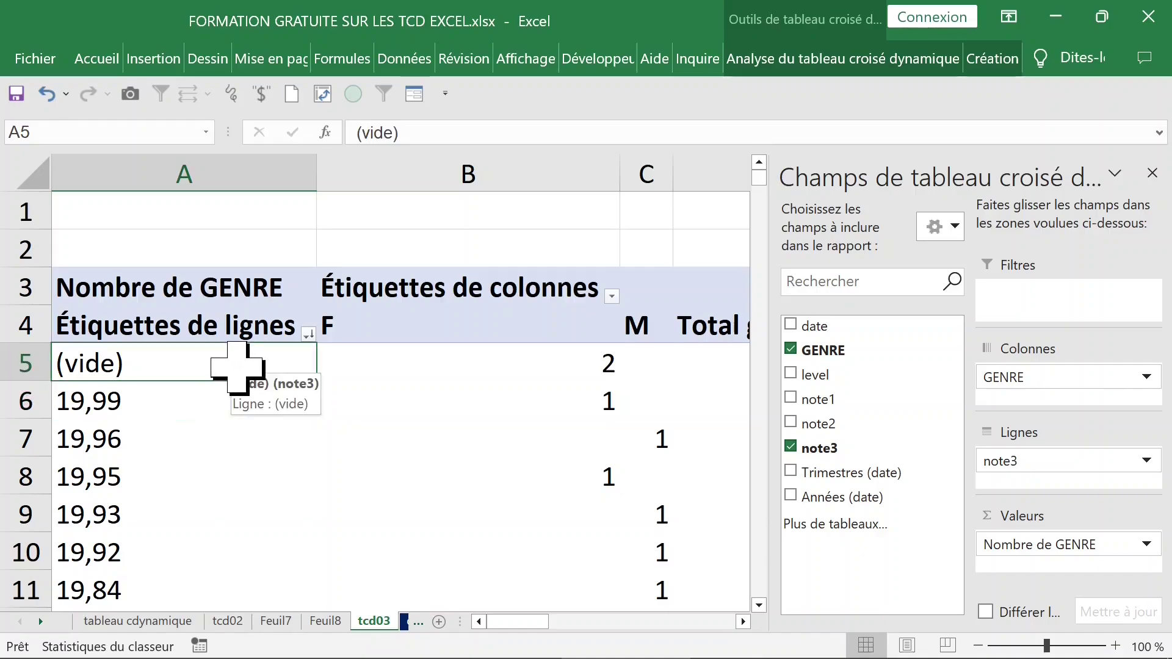
{"action": "left_click", "coordinate": [462, 365]}
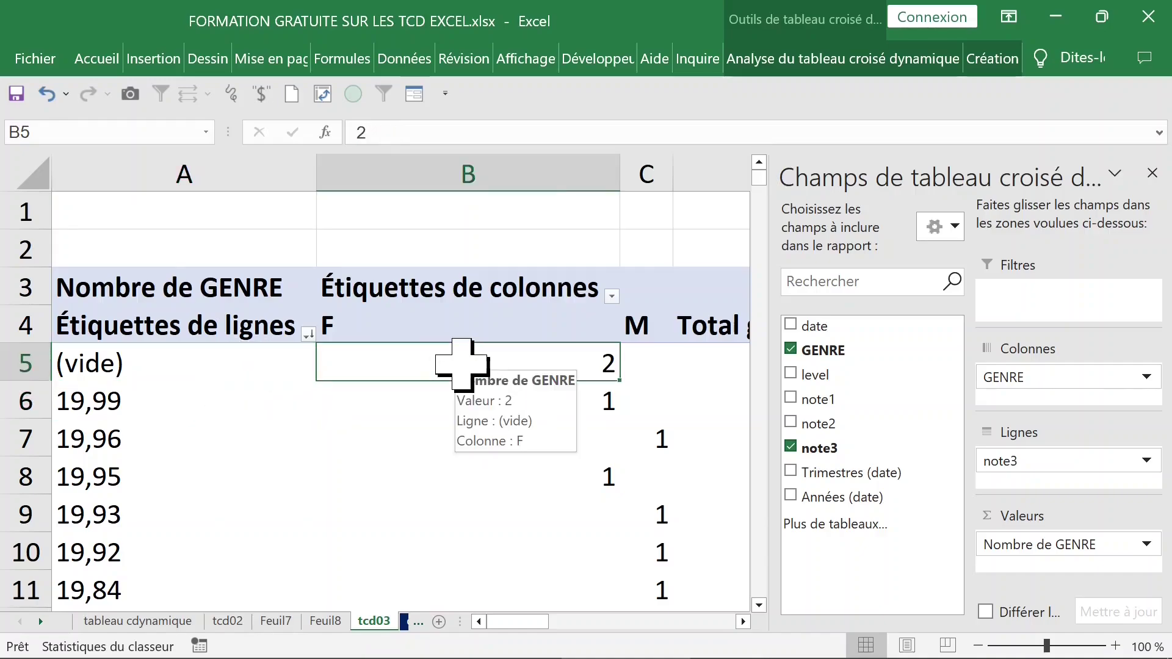
{"action": "key", "text": "Right"}
{"action": "key", "text": "Right"}
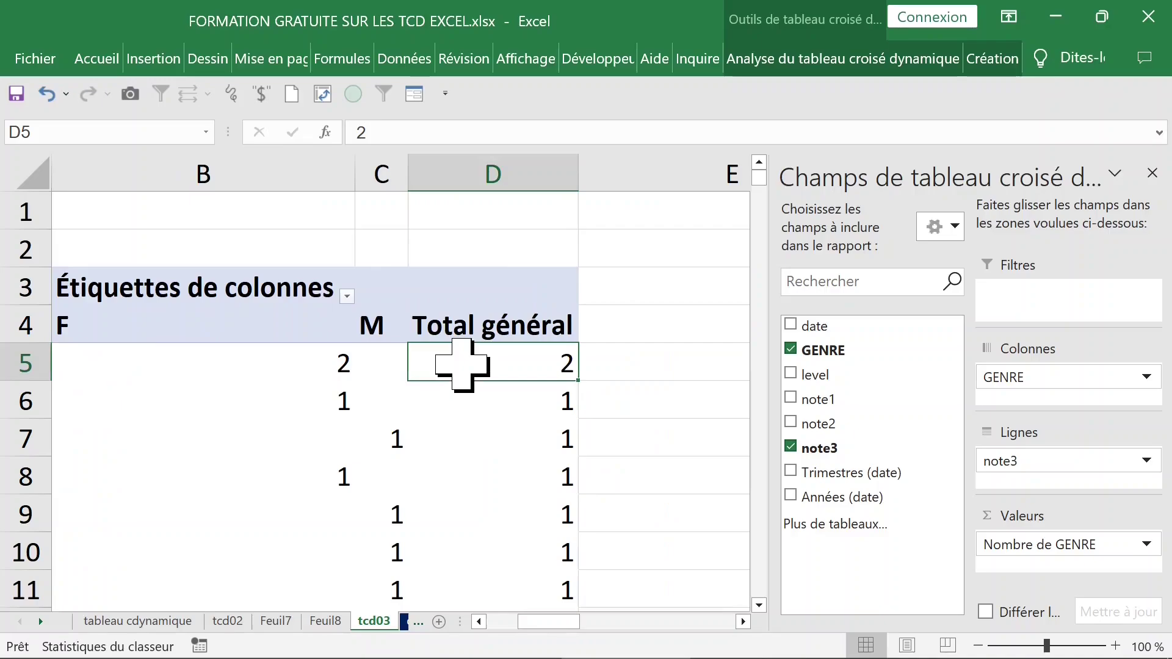
{"action": "double_click", "coordinate": [462, 365]}
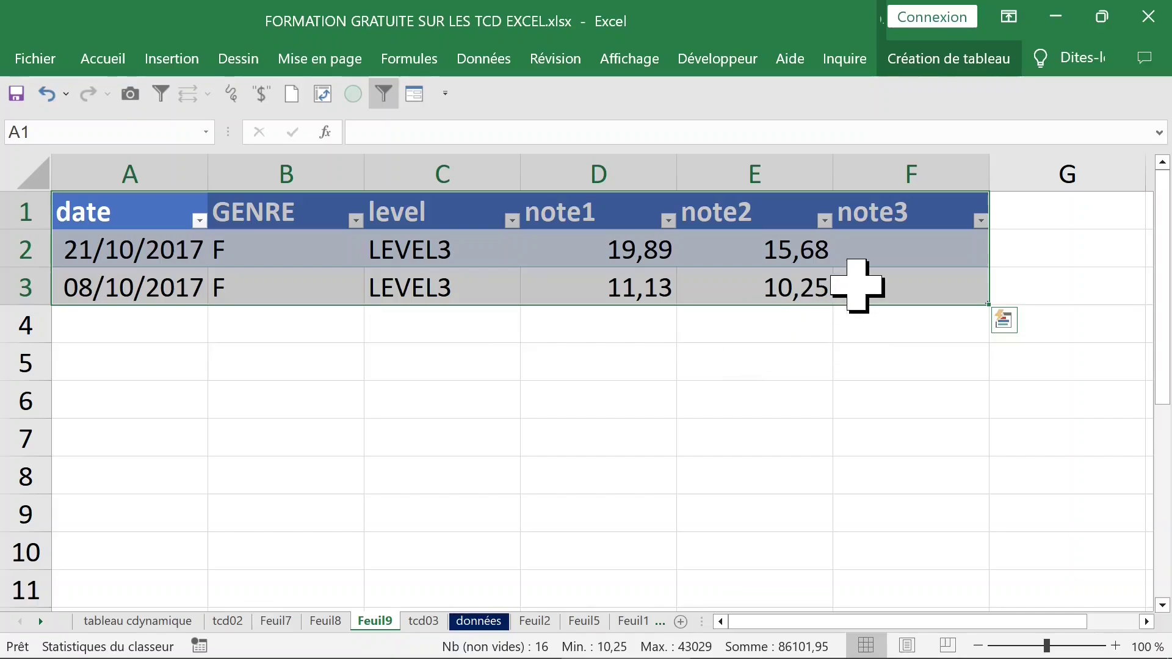
{"action": "left_click", "coordinate": [856, 260]}
{"action": "left_click", "coordinate": [201, 249]}
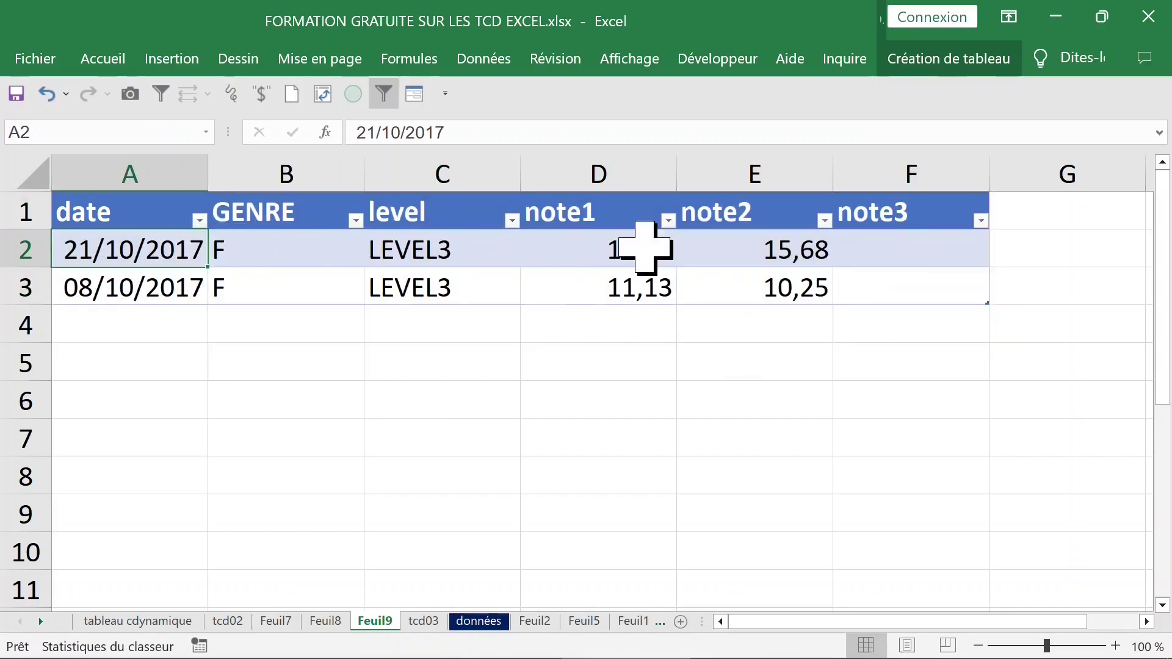
{"action": "left_click", "coordinate": [889, 249]}
{"action": "left_click", "coordinate": [899, 286]}
{"action": "left_click", "coordinate": [901, 258]}
{"action": "left_click", "coordinate": [900, 286]}
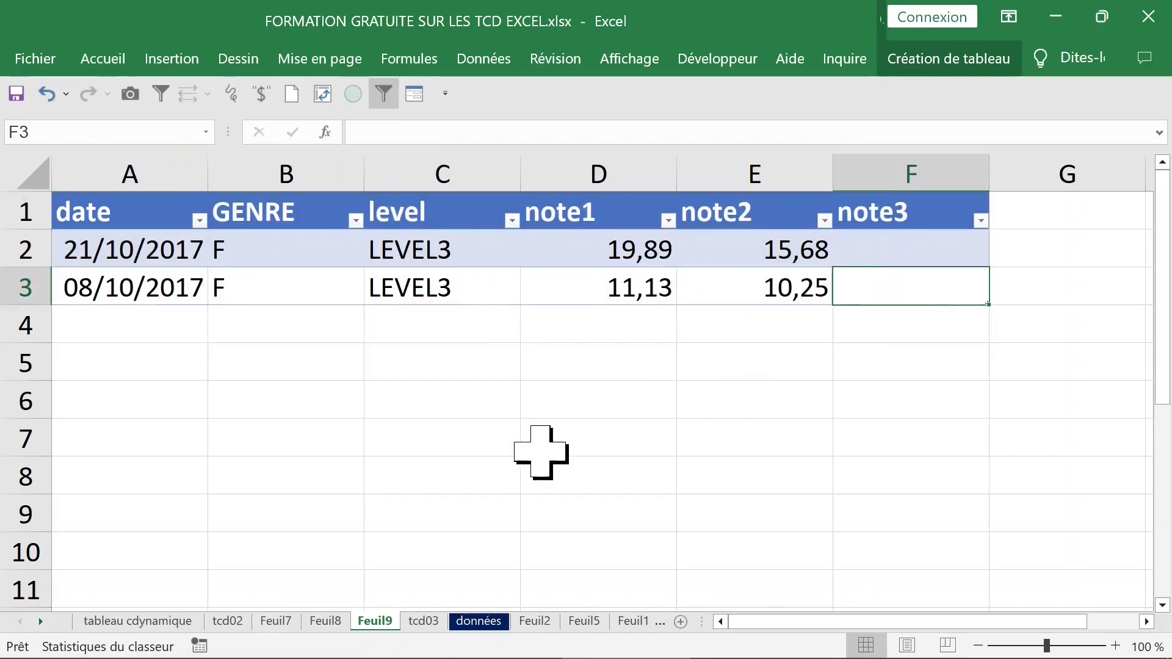
Step: Select all blank cells in the données table and fill them with yellow
{"action": "left_click", "coordinate": [478, 623]}
{"action": "left_click", "coordinate": [420, 397]}
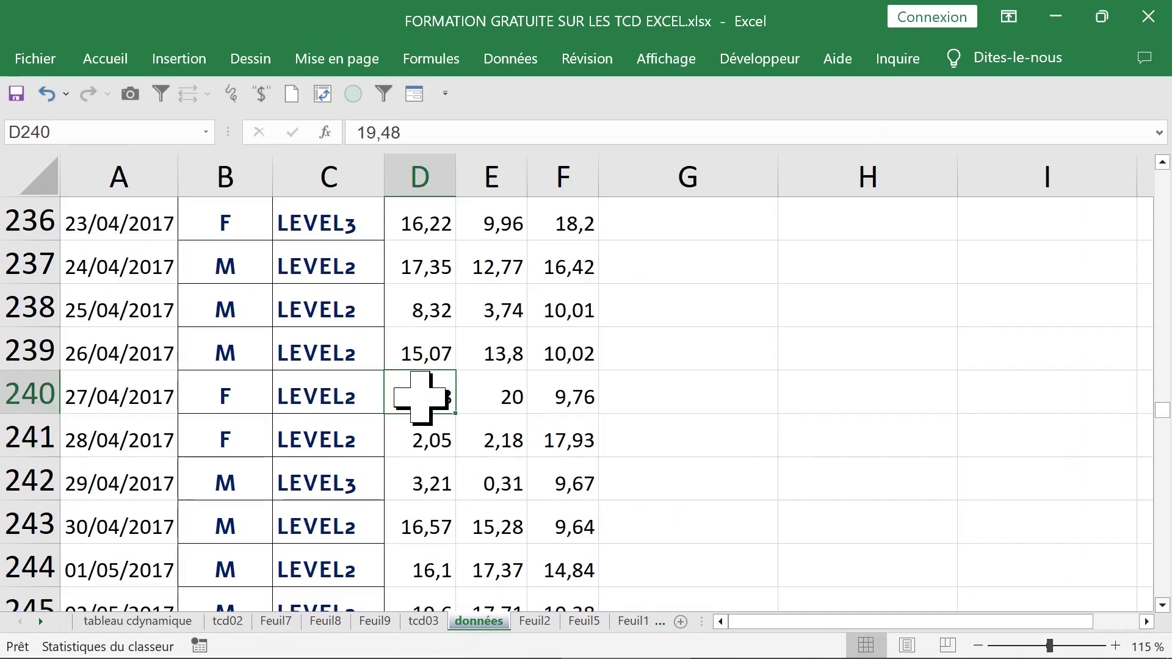
{"action": "key", "text": "ctrl+a"}
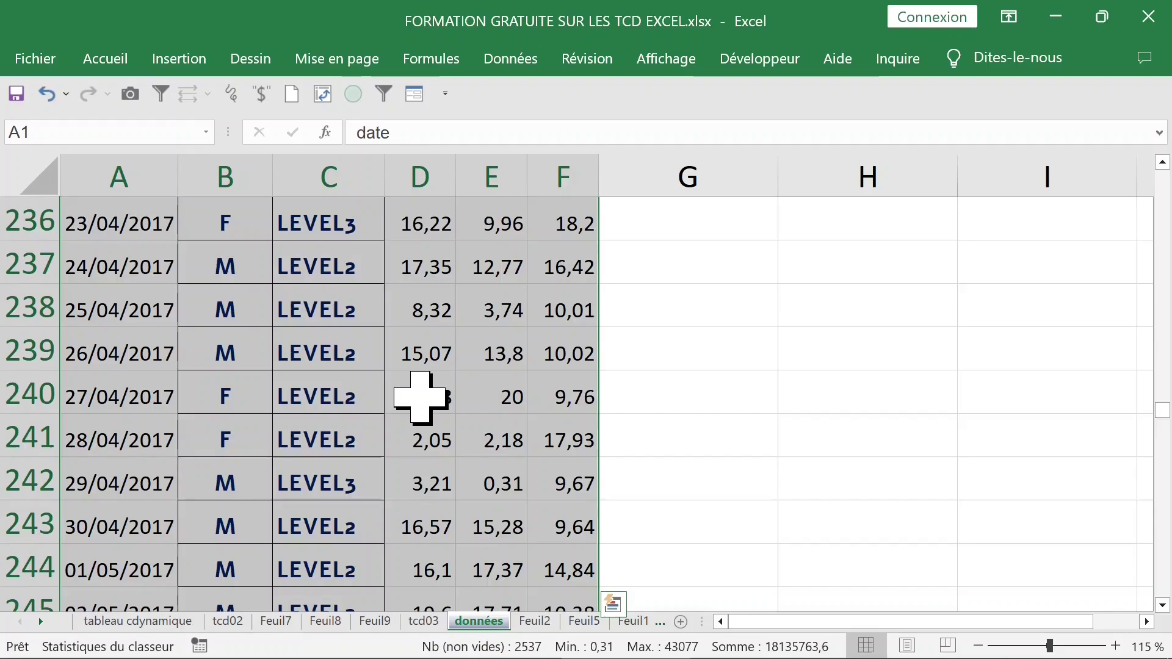
{"action": "key", "text": "F5"}
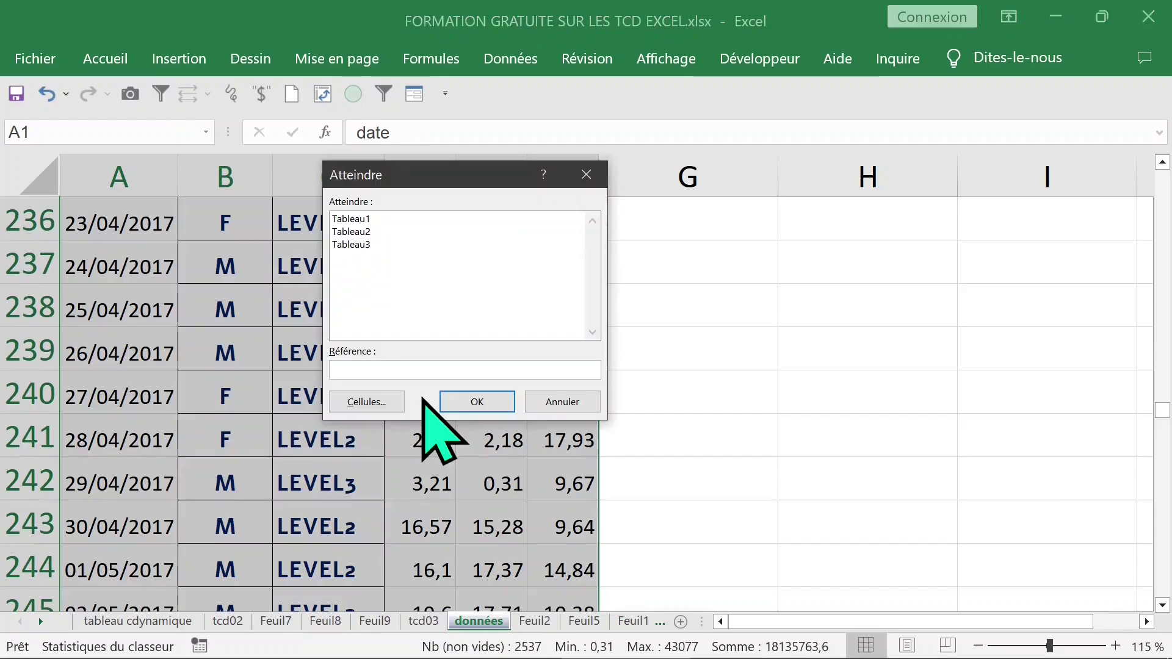
{"action": "left_click", "coordinate": [376, 401]}
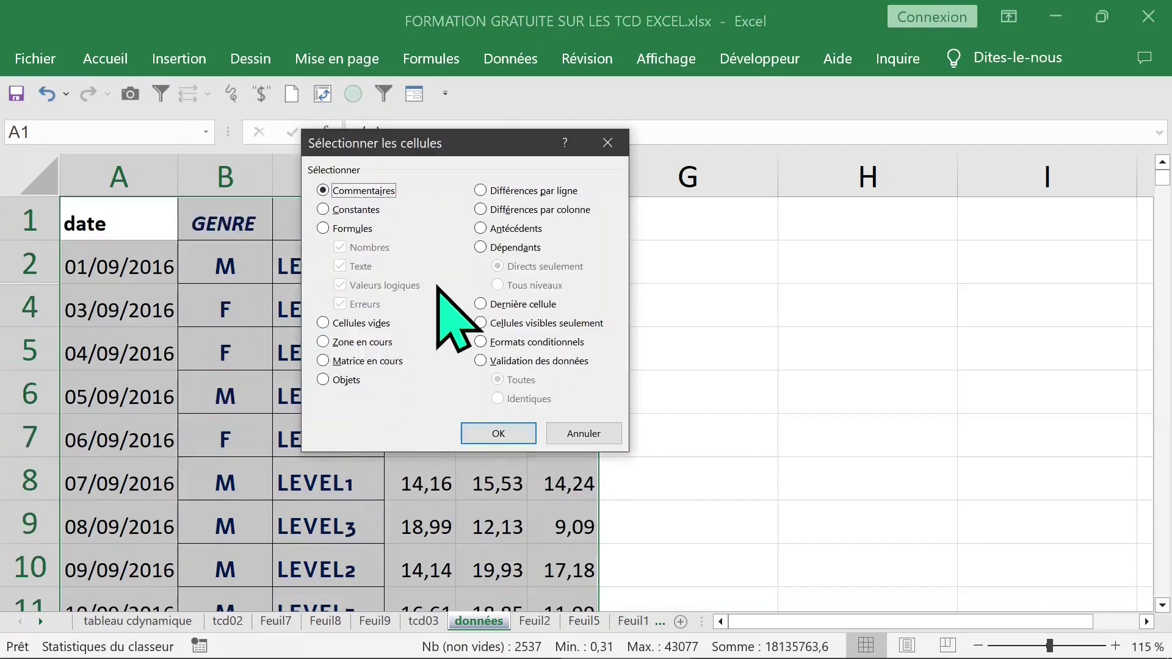
{"action": "left_click", "coordinate": [379, 324]}
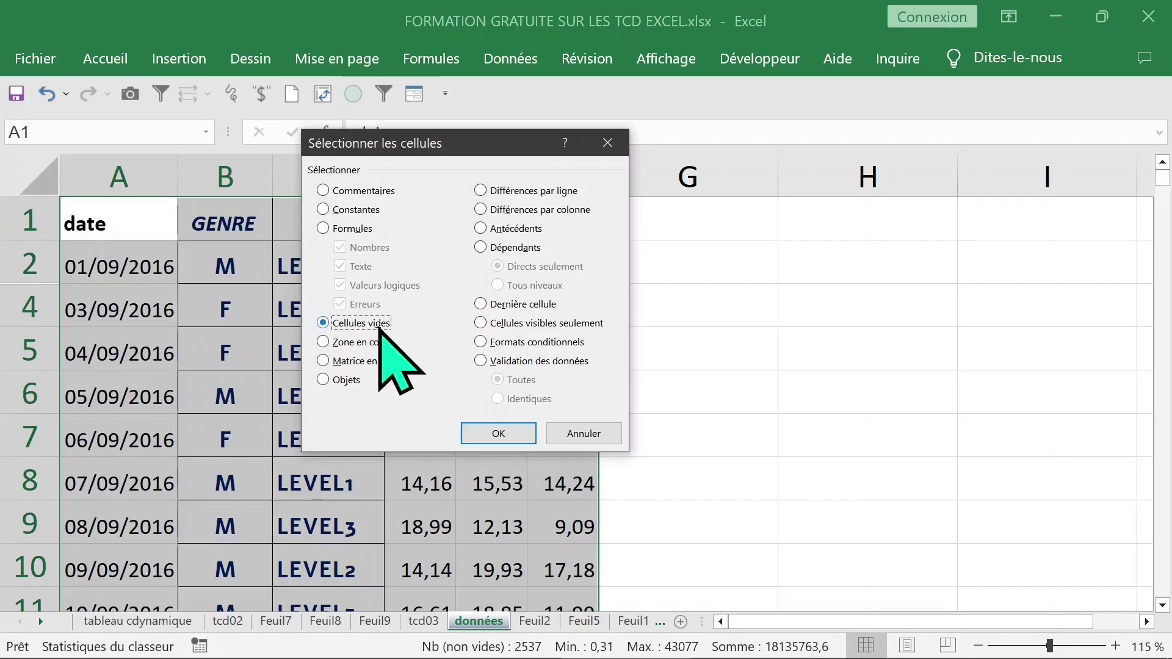
{"action": "left_click", "coordinate": [496, 435]}
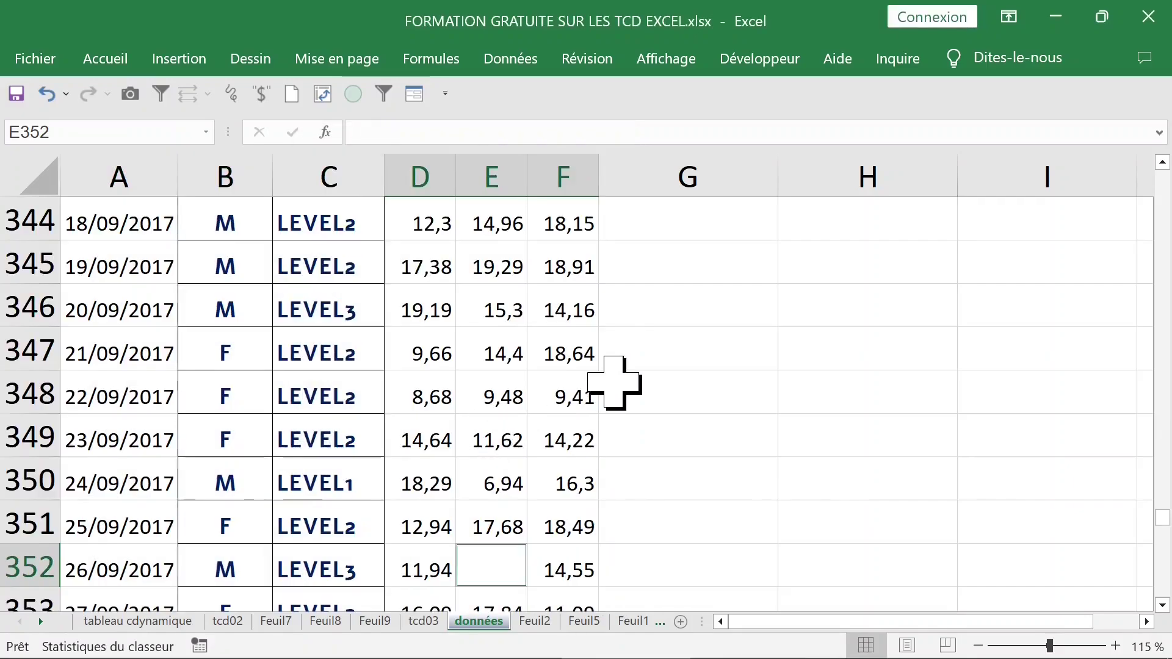
{"action": "scroll", "coordinate": [641, 387], "scroll_direction": "down", "scroll_amount": 2}
{"action": "scroll", "coordinate": [641, 387], "scroll_direction": "up", "scroll_amount": 2}
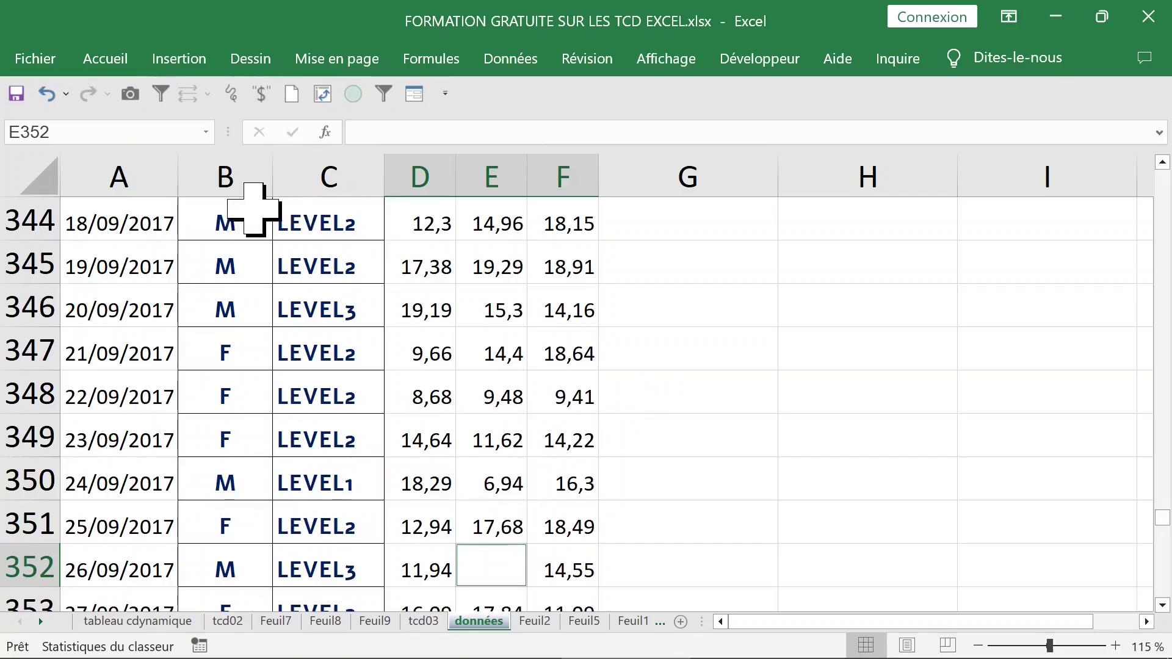
{"action": "left_click", "coordinate": [113, 64]}
{"action": "left_click", "coordinate": [268, 140]}
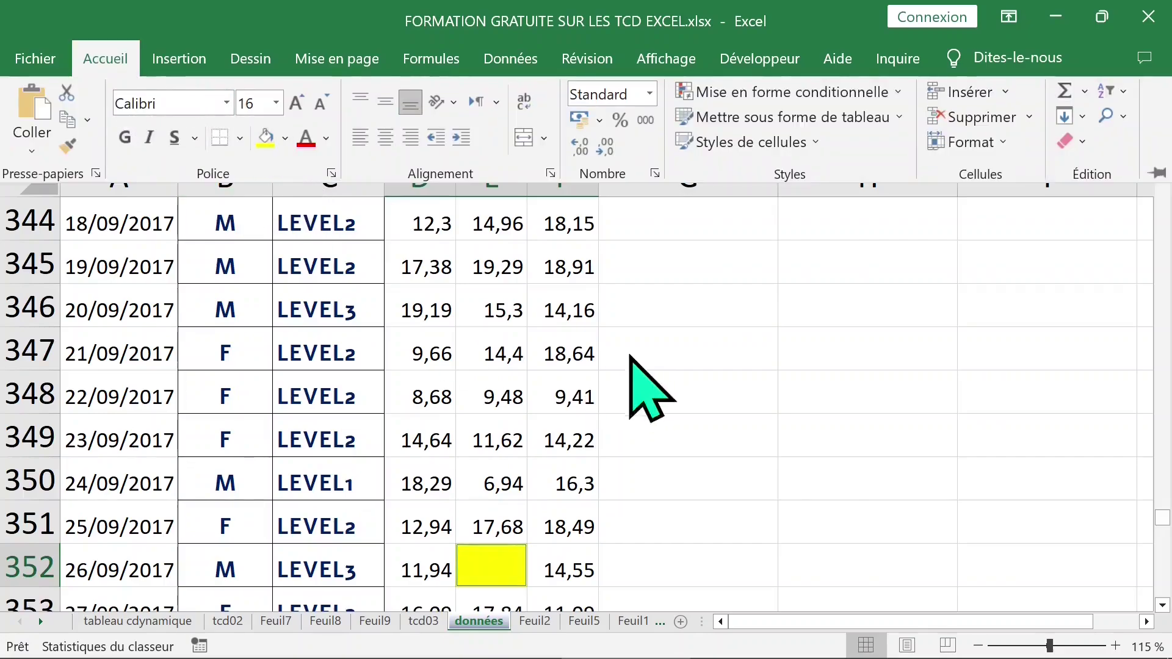
{"action": "scroll", "coordinate": [632, 358], "scroll_direction": "down", "scroll_amount": 7}
{"action": "scroll", "coordinate": [635, 351], "scroll_direction": "up", "scroll_amount": 10}
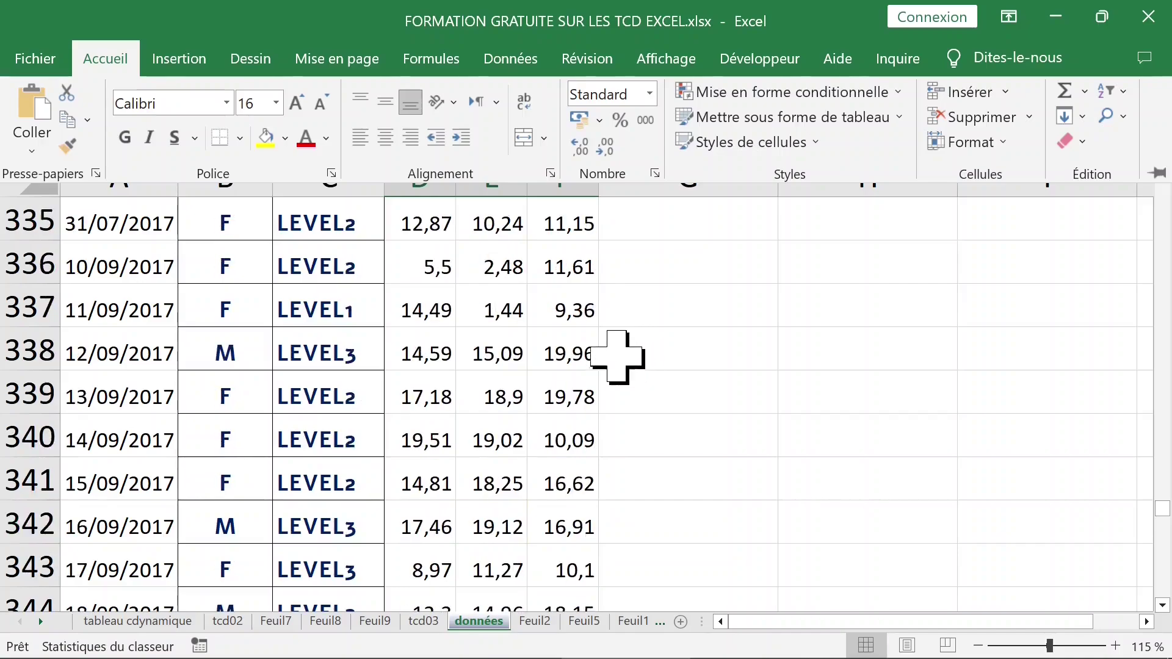
Step: Select the remaining blank cells in the données table, enter 0 in all of them at once and check the filled cells
{"action": "scroll", "coordinate": [617, 357], "scroll_direction": "down", "scroll_amount": 5}
{"action": "left_click", "coordinate": [348, 358]}
{"action": "key", "text": "ctrl+a"}
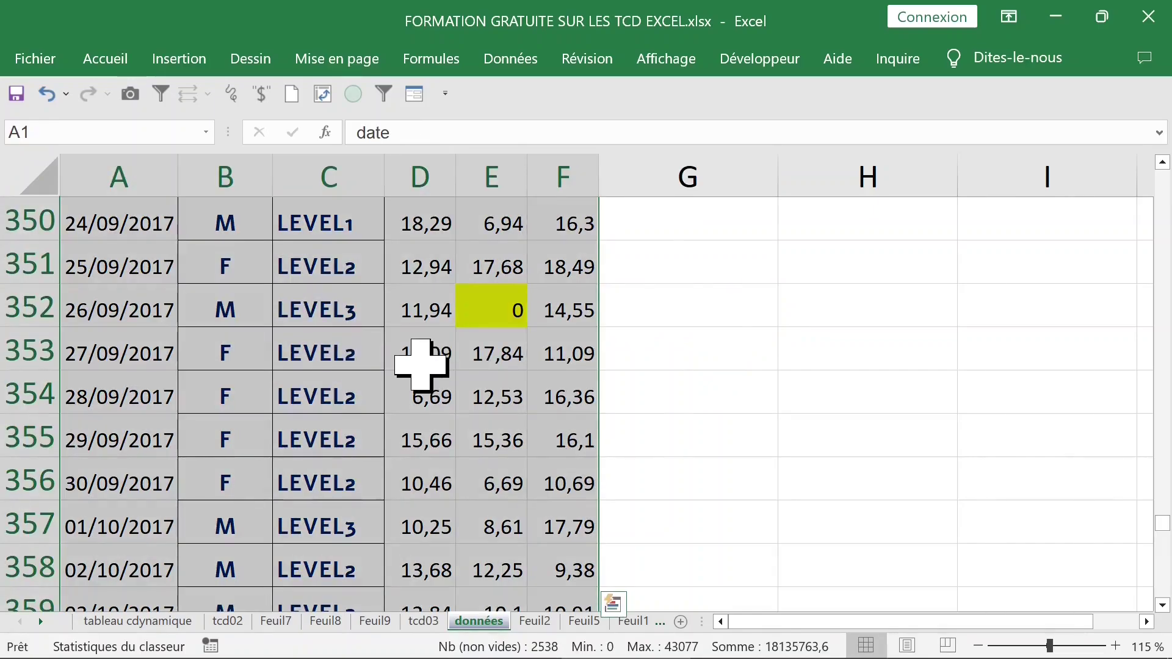
{"action": "key", "text": "ctrl+g"}
{"action": "left_click", "coordinate": [369, 397]}
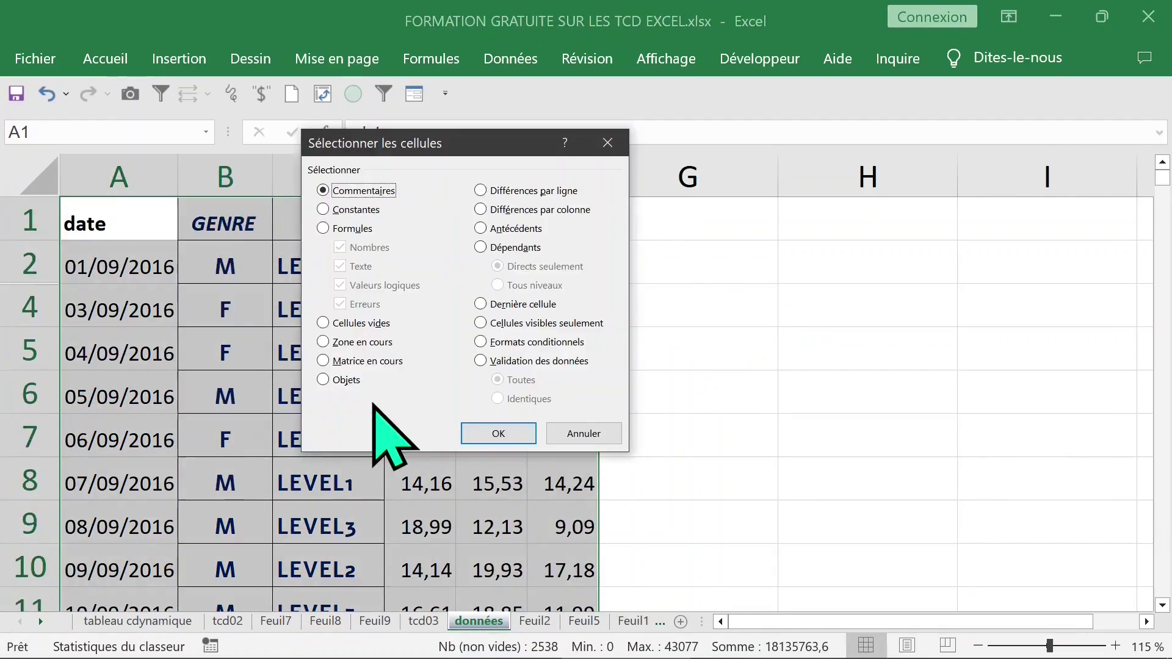
{"action": "left_click", "coordinate": [360, 323]}
{"action": "left_click", "coordinate": [492, 433]}
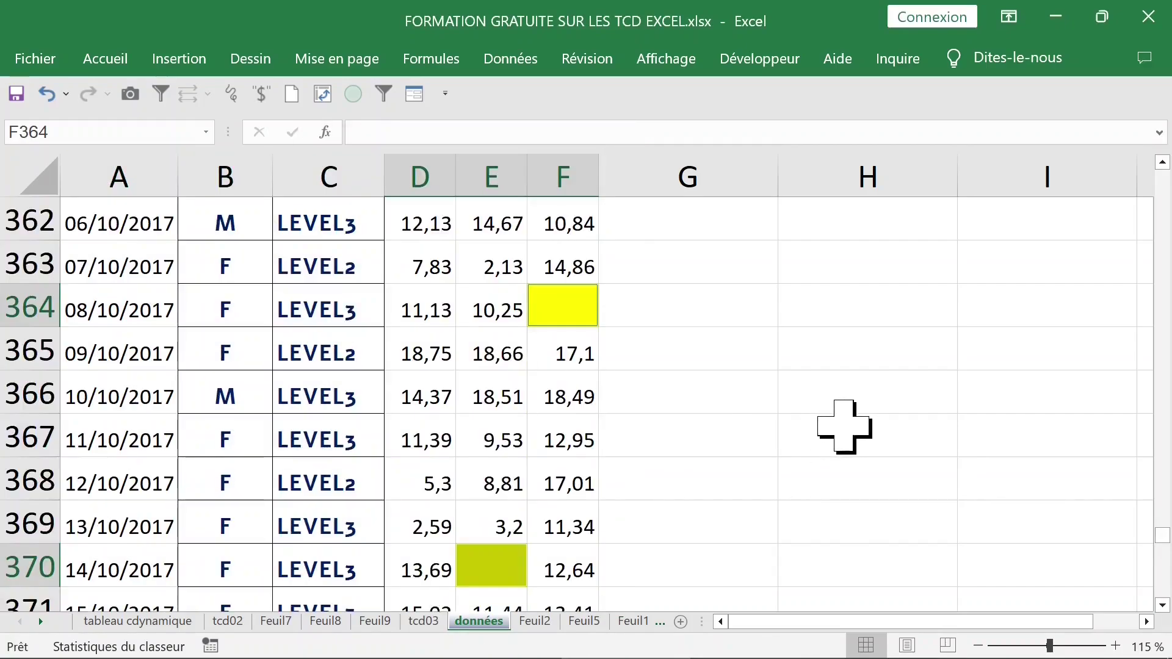
{"action": "type", "text": "0"}
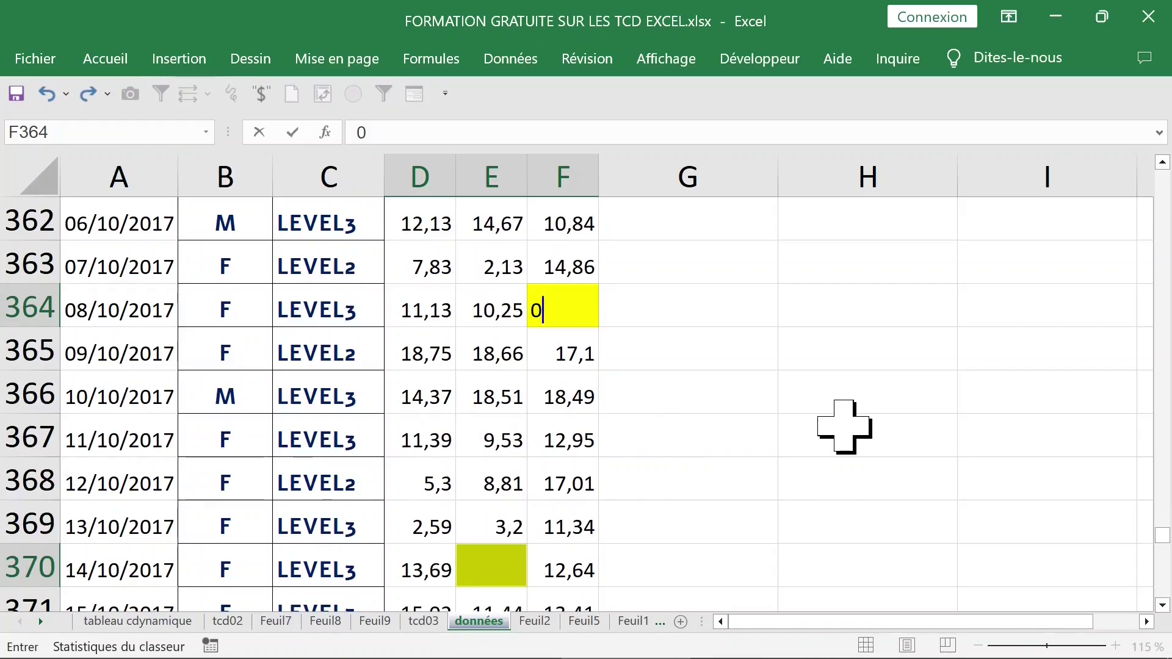
{"action": "key", "text": "ctrl+Return"}
{"action": "left_click", "coordinate": [499, 428]}
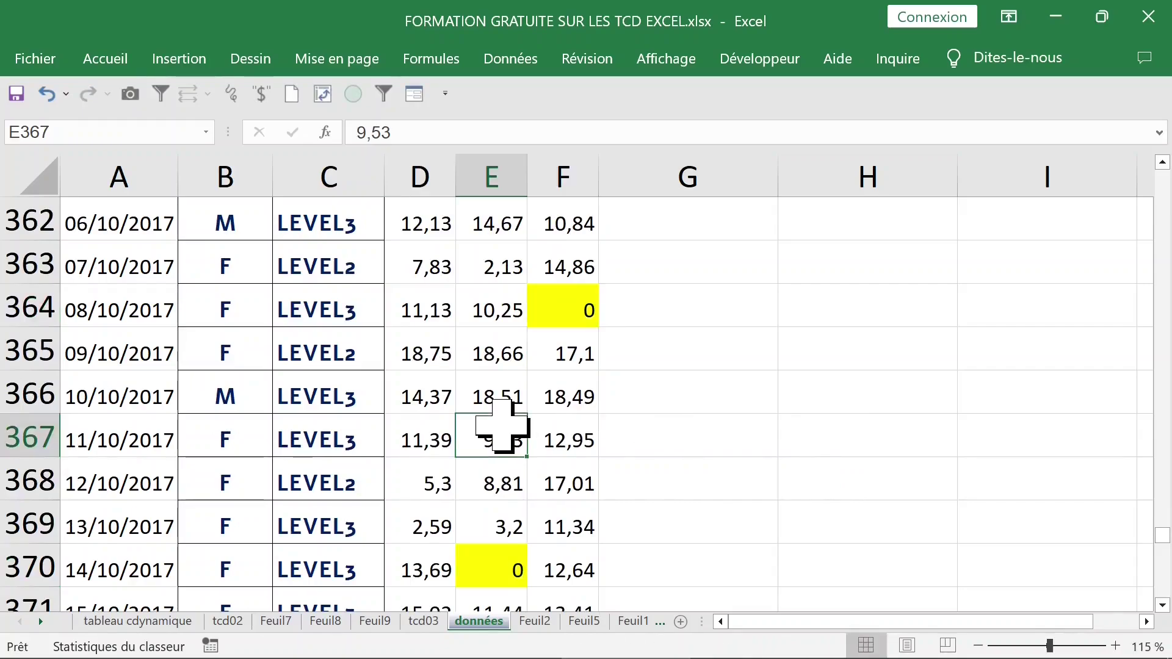
{"action": "scroll", "coordinate": [501, 427], "scroll_direction": "down", "scroll_amount": 4}
{"action": "scroll", "coordinate": [502, 427], "scroll_direction": "down", "scroll_amount": 6}
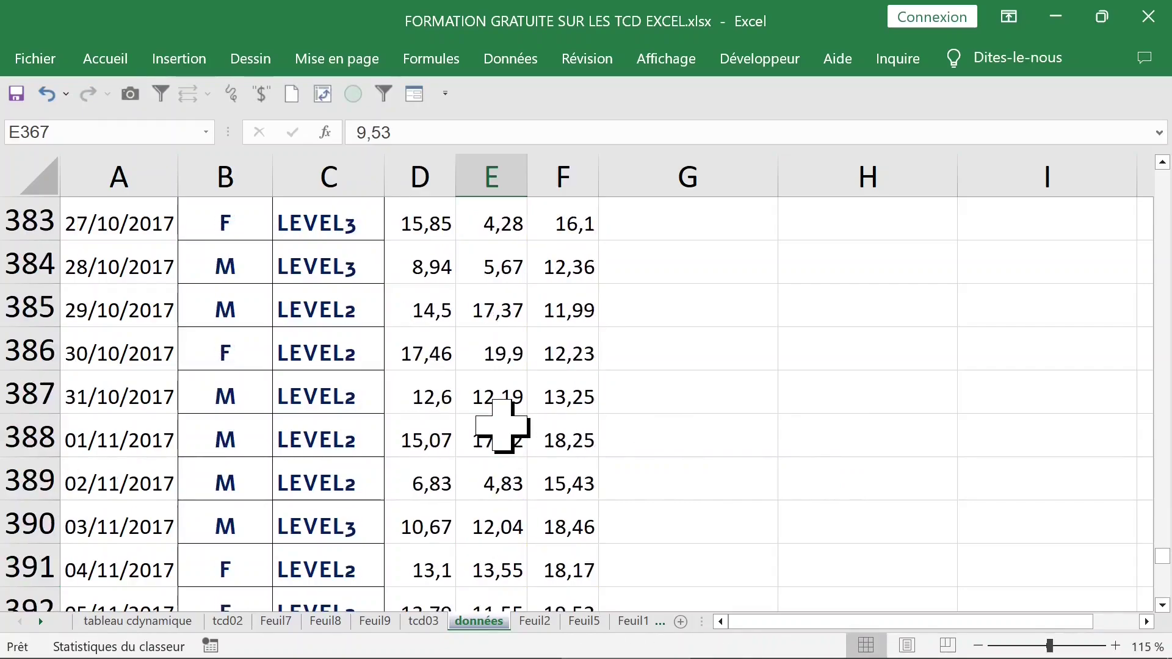
{"action": "scroll", "coordinate": [502, 427], "scroll_direction": "down", "scroll_amount": 3}
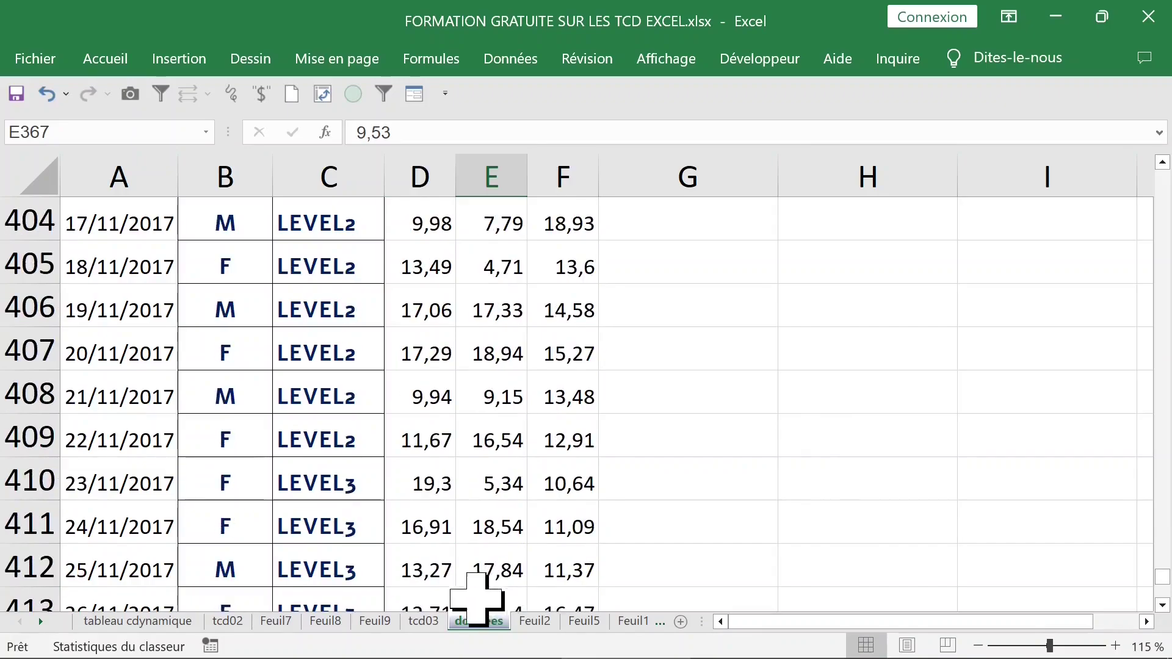
Step: Show the pivot table on the tcd03 sheet in tabular form with its field list closed
{"action": "left_click", "coordinate": [427, 622]}
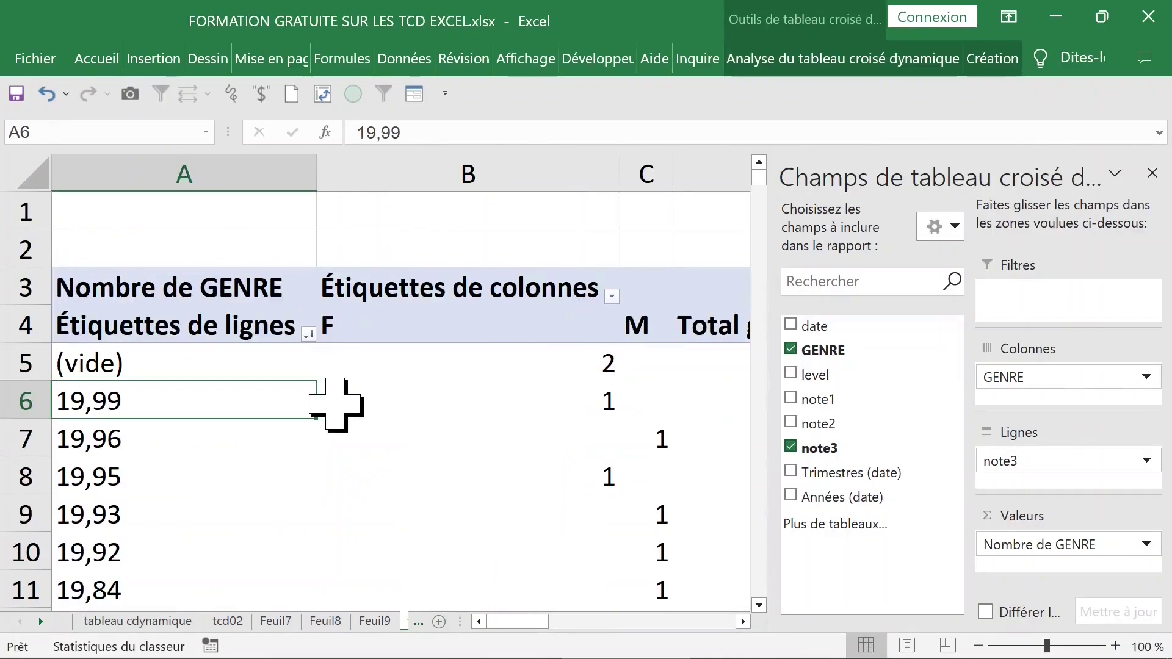
{"action": "left_click", "coordinate": [336, 404]}
{"action": "left_click", "coordinate": [1152, 173]}
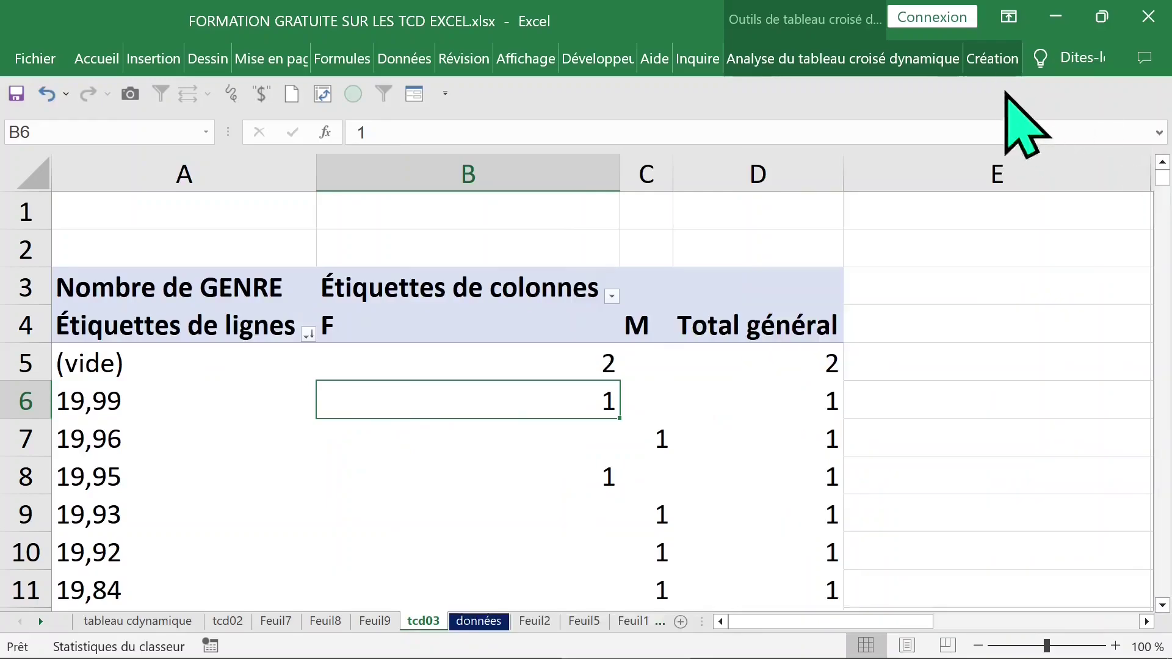
{"action": "left_click", "coordinate": [925, 68]}
{"action": "left_click", "coordinate": [998, 64]}
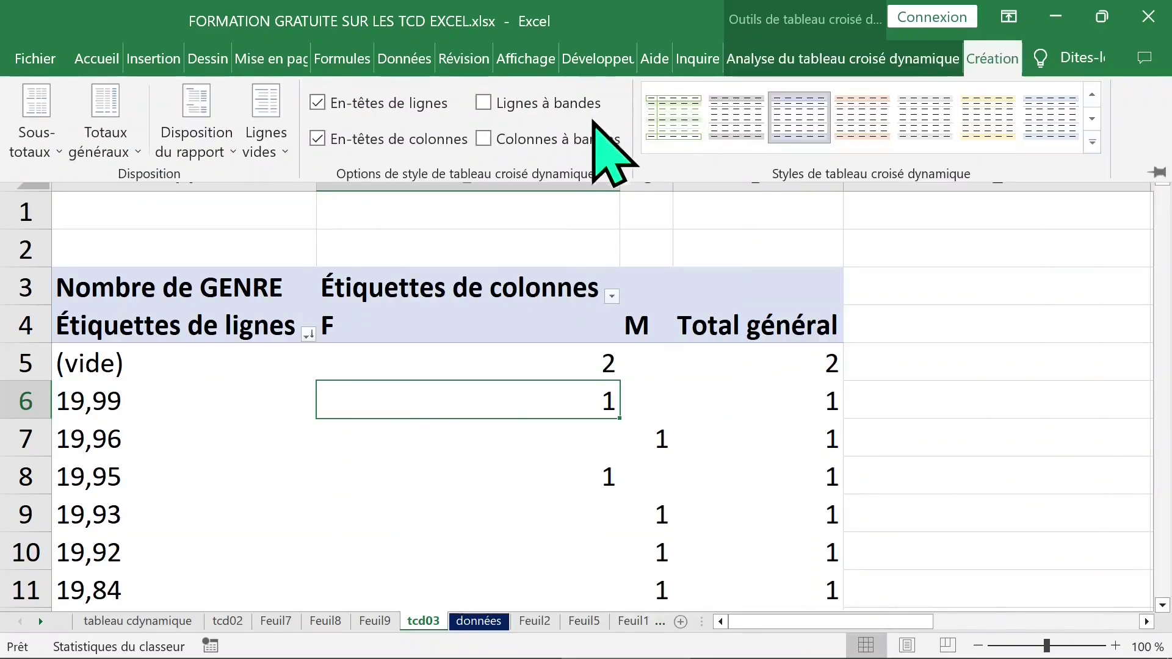
{"action": "left_click", "coordinate": [218, 138]}
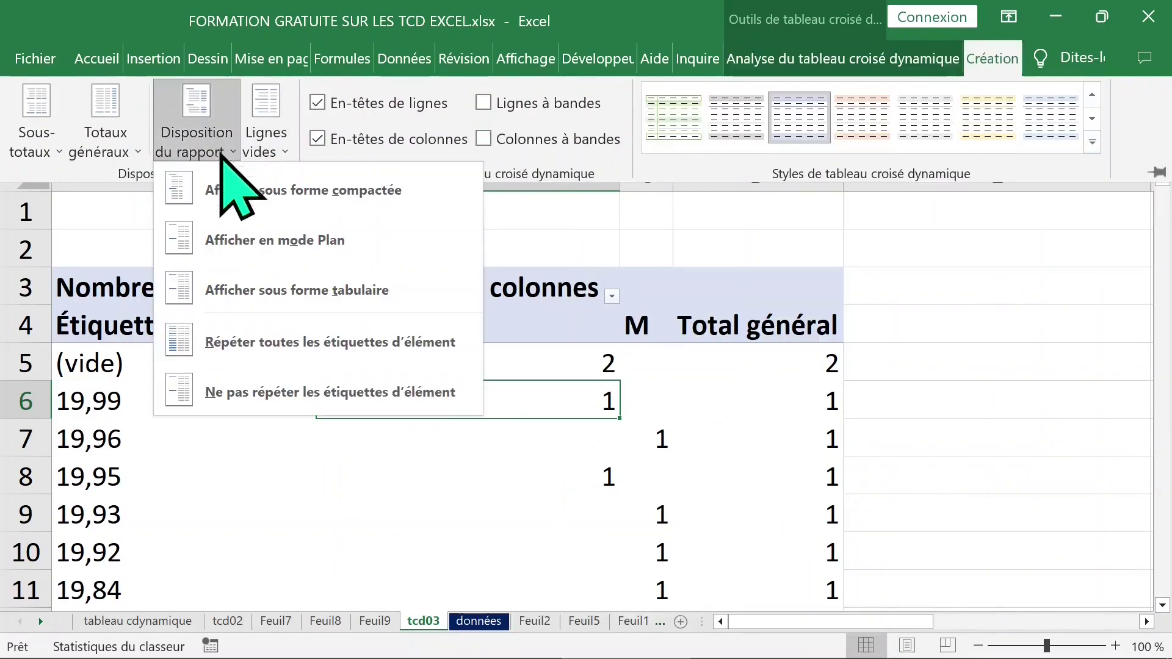
{"action": "left_click", "coordinate": [299, 292]}
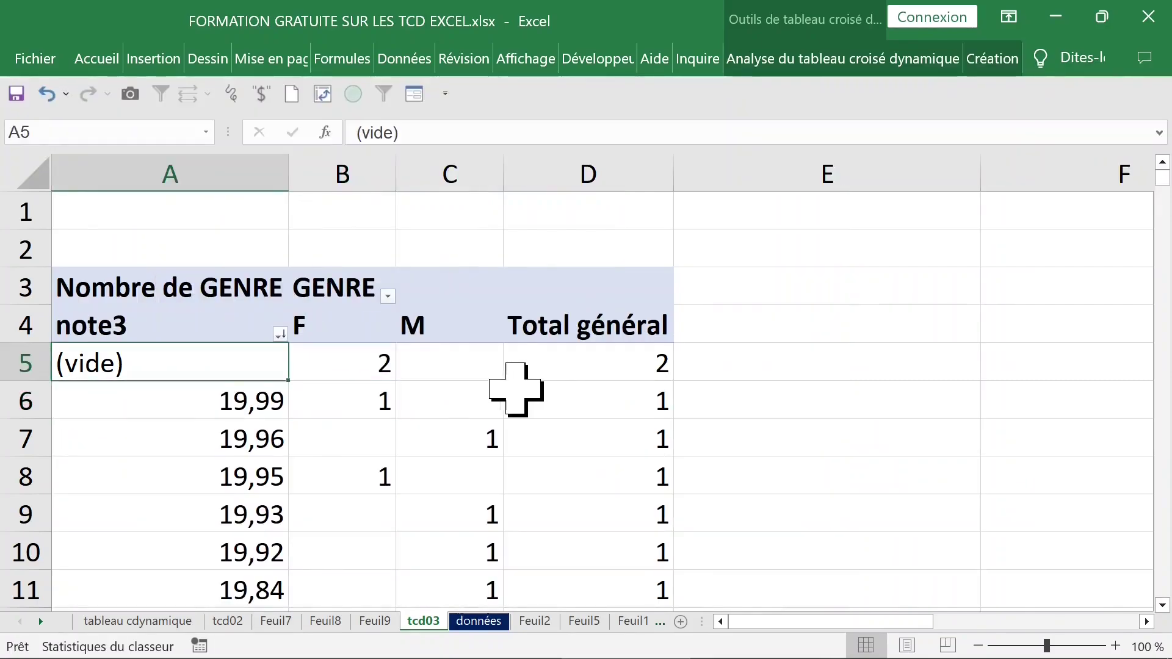
Step: Refresh the tcd03 pivot table with the corrected source data
{"action": "left_click", "coordinate": [341, 362]}
{"action": "right_click", "coordinate": [327, 361]}
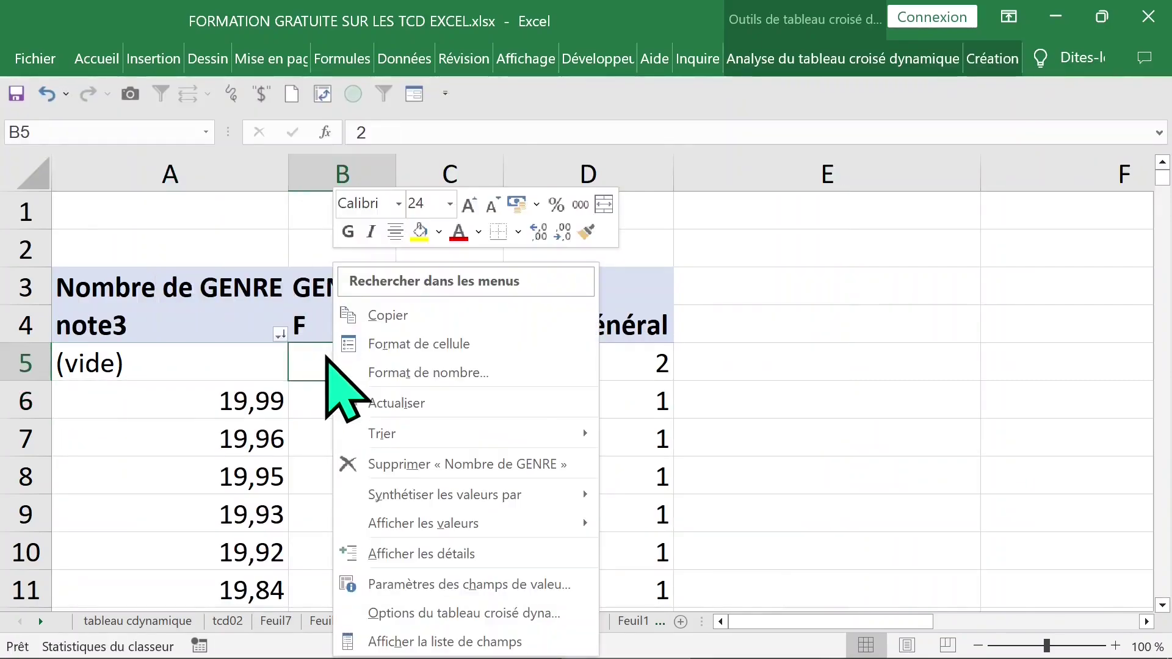
{"action": "left_click", "coordinate": [393, 403]}
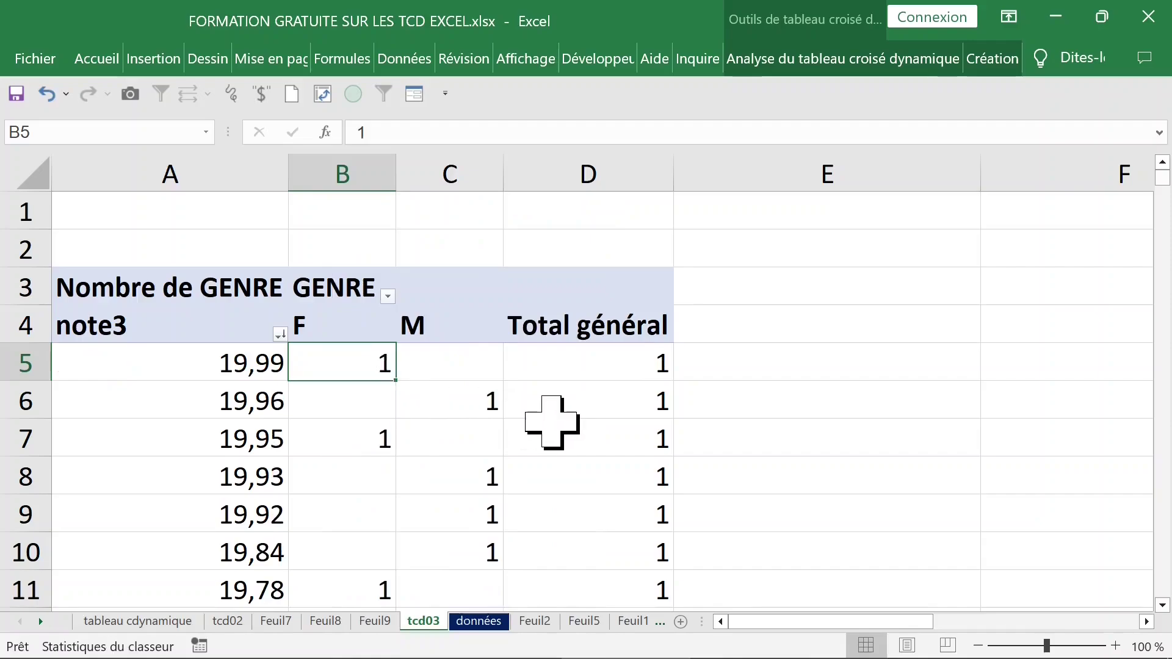
Step: Replace note3 with note2 as the row field of the tcd03 pivot table and check the highest grades
{"action": "left_click", "coordinate": [230, 351]}
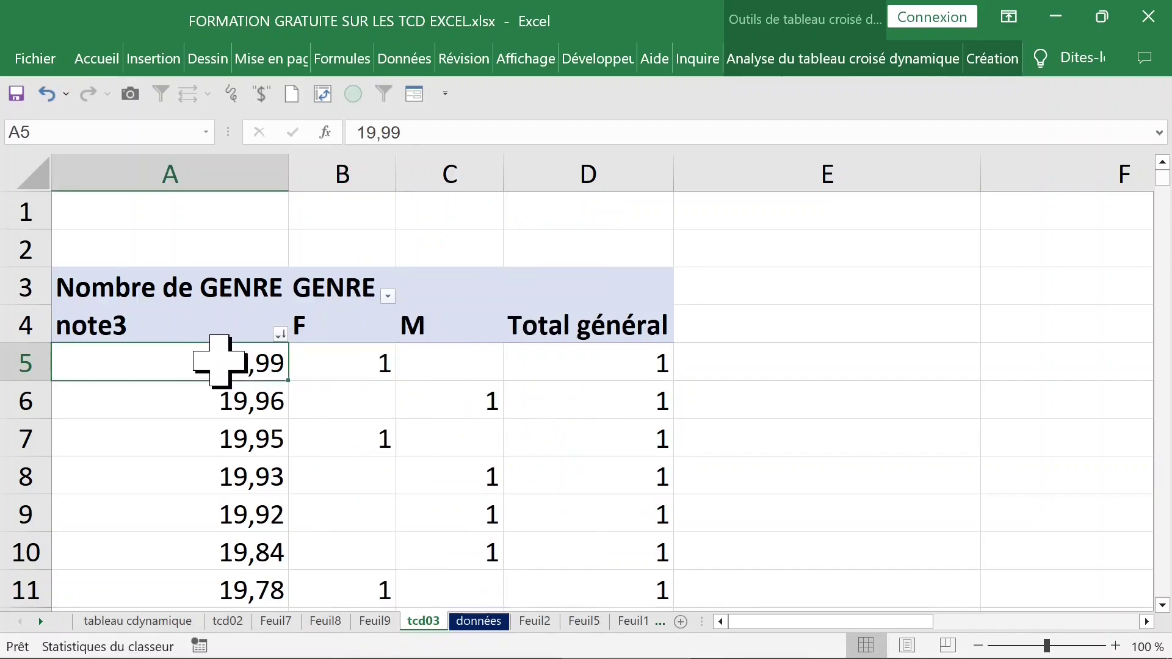
{"action": "right_click", "coordinate": [223, 356]}
{"action": "left_click", "coordinate": [318, 641]}
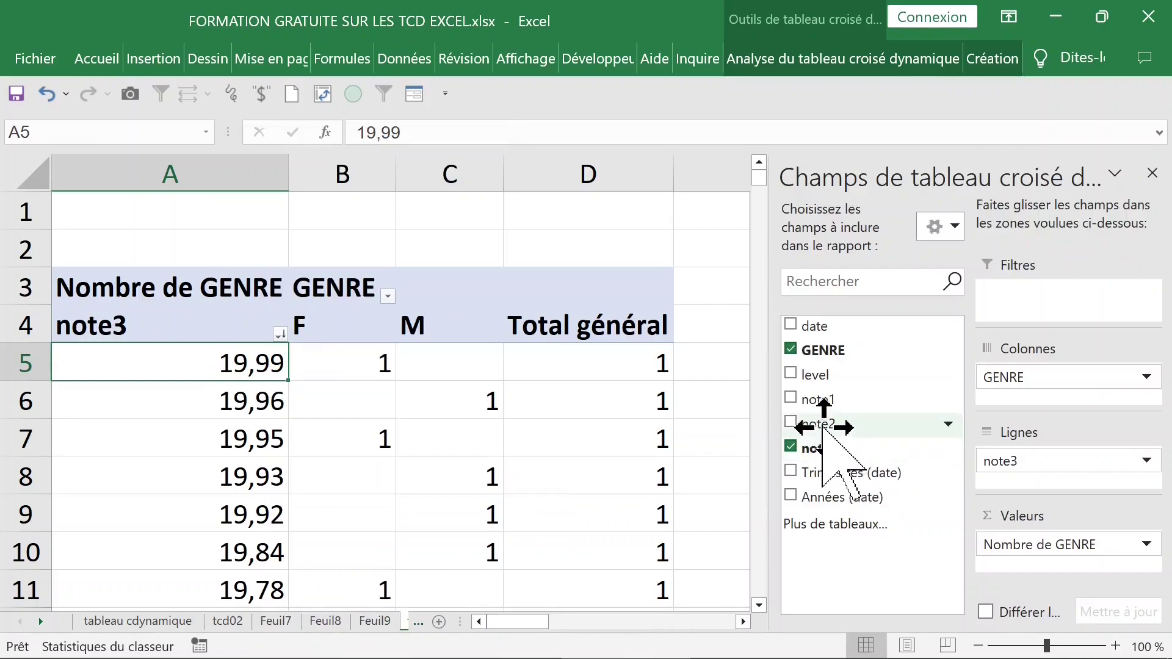
{"action": "left_click_drag", "start_coordinate": [824, 427], "coordinate": [1060, 511]}
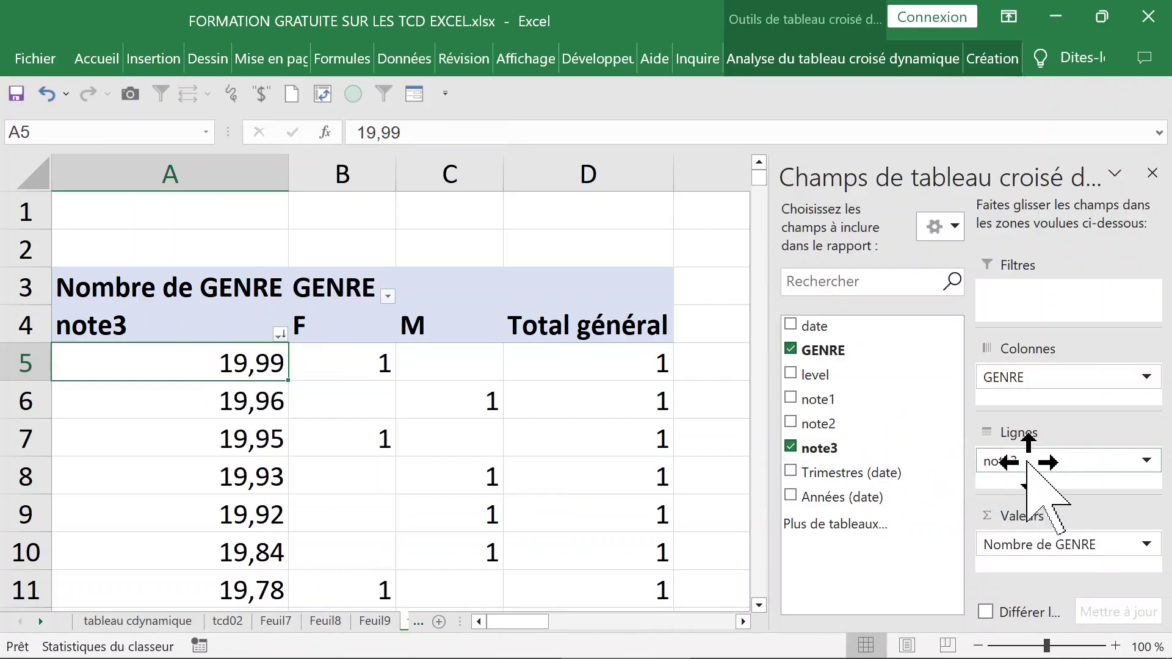
{"action": "left_click_drag", "start_coordinate": [1027, 464], "coordinate": [848, 483]}
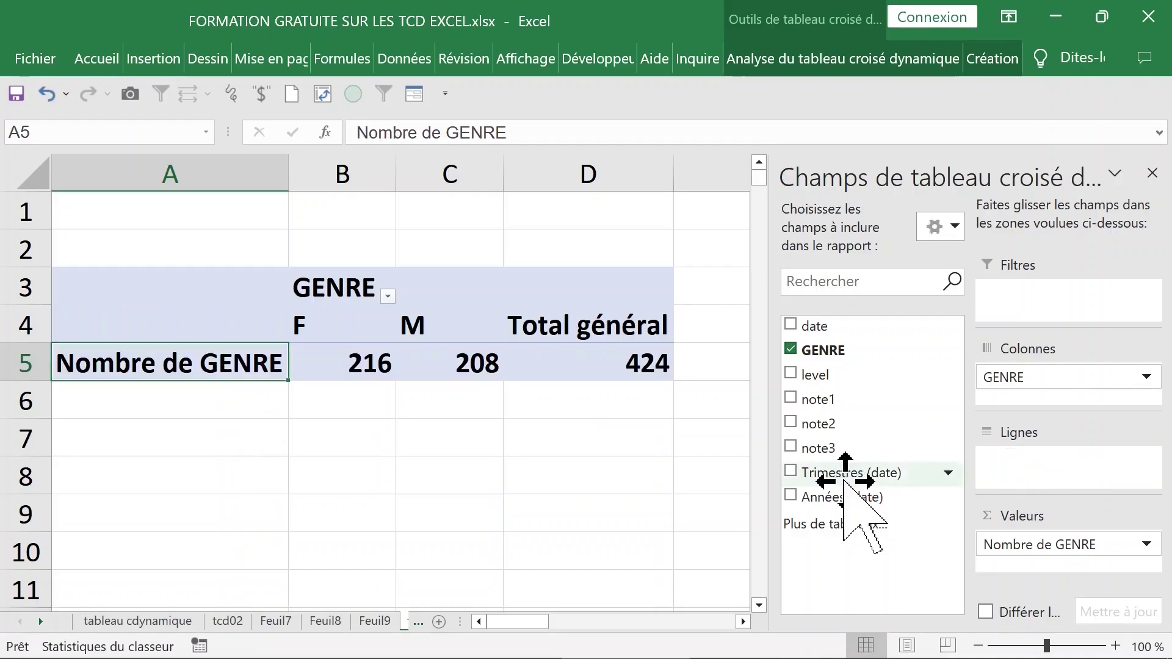
{"action": "left_click_drag", "start_coordinate": [837, 424], "coordinate": [1025, 462]}
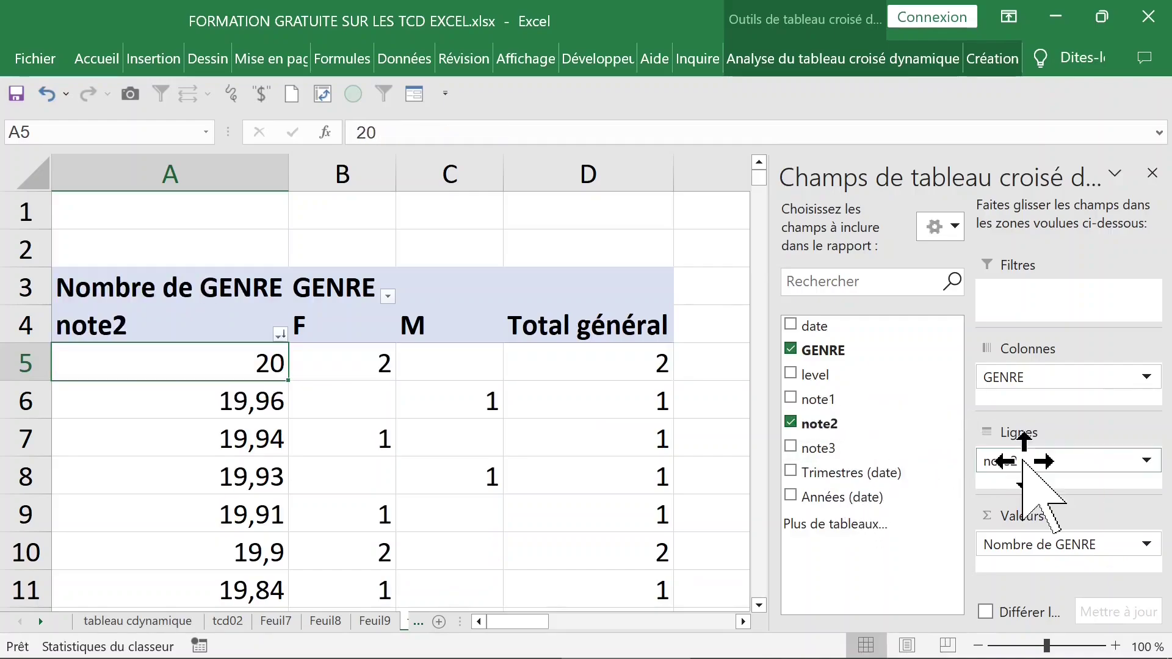
{"action": "right_click", "coordinate": [245, 364]}
{"action": "key", "text": "Escape"}
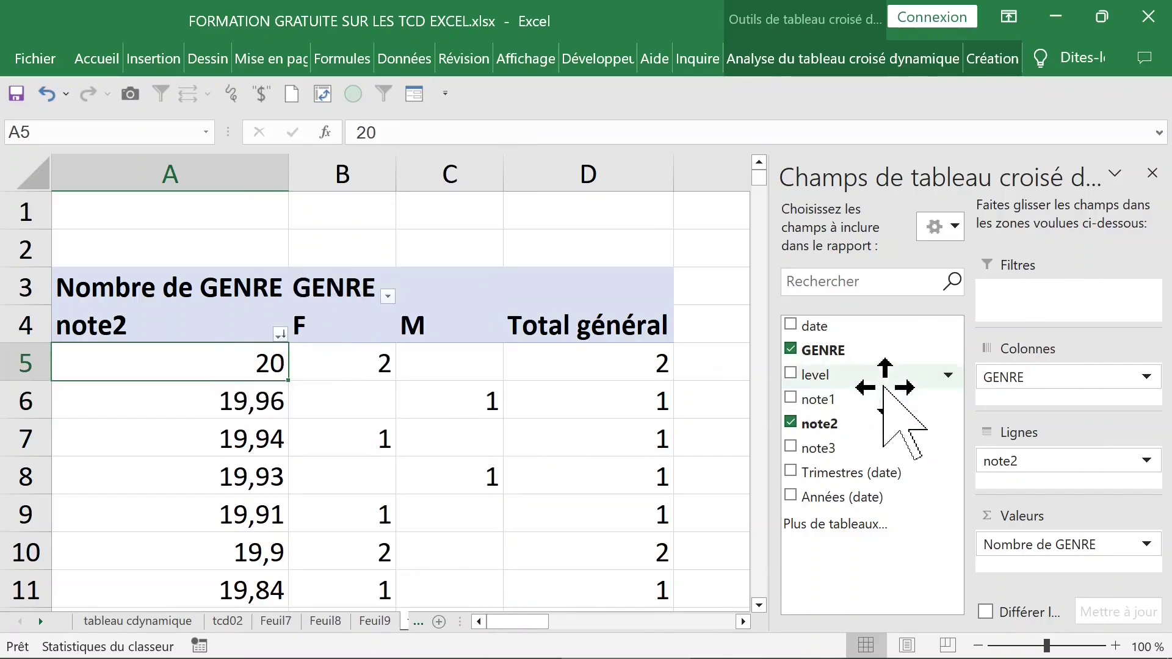
Step: Replace note2 with note1 as the row field, refresh the pivot table, check the highest grades and close the field list
{"action": "left_click_drag", "start_coordinate": [1021, 462], "coordinate": [867, 537]}
{"action": "left_click_drag", "start_coordinate": [823, 401], "coordinate": [1001, 464]}
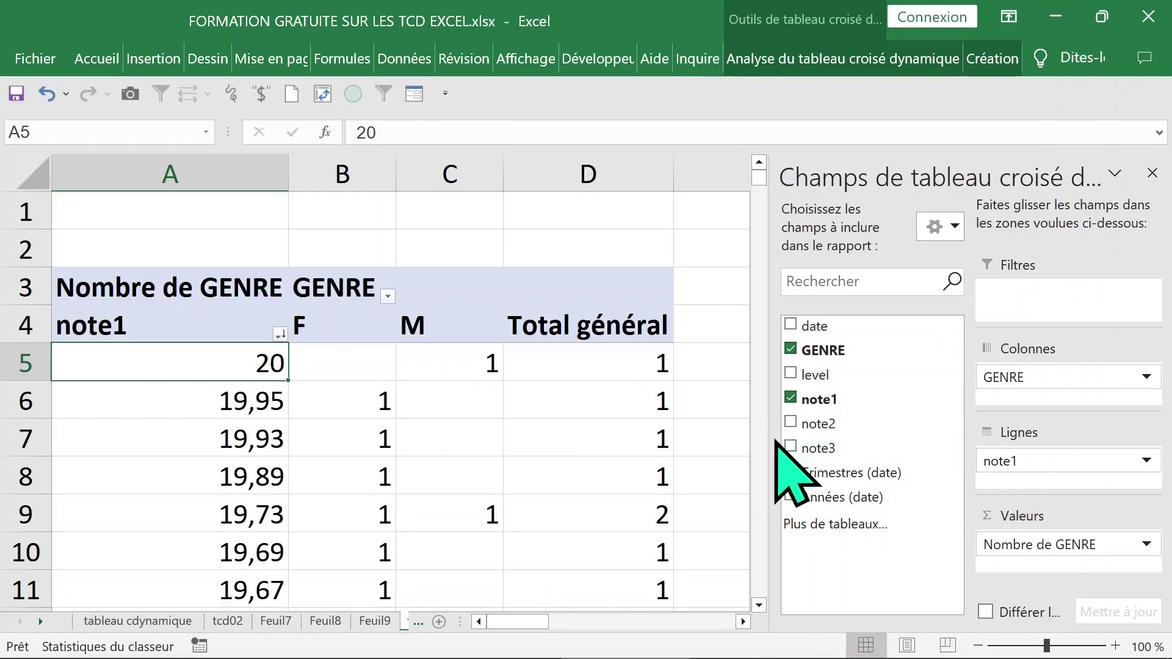
{"action": "right_click", "coordinate": [242, 365]}
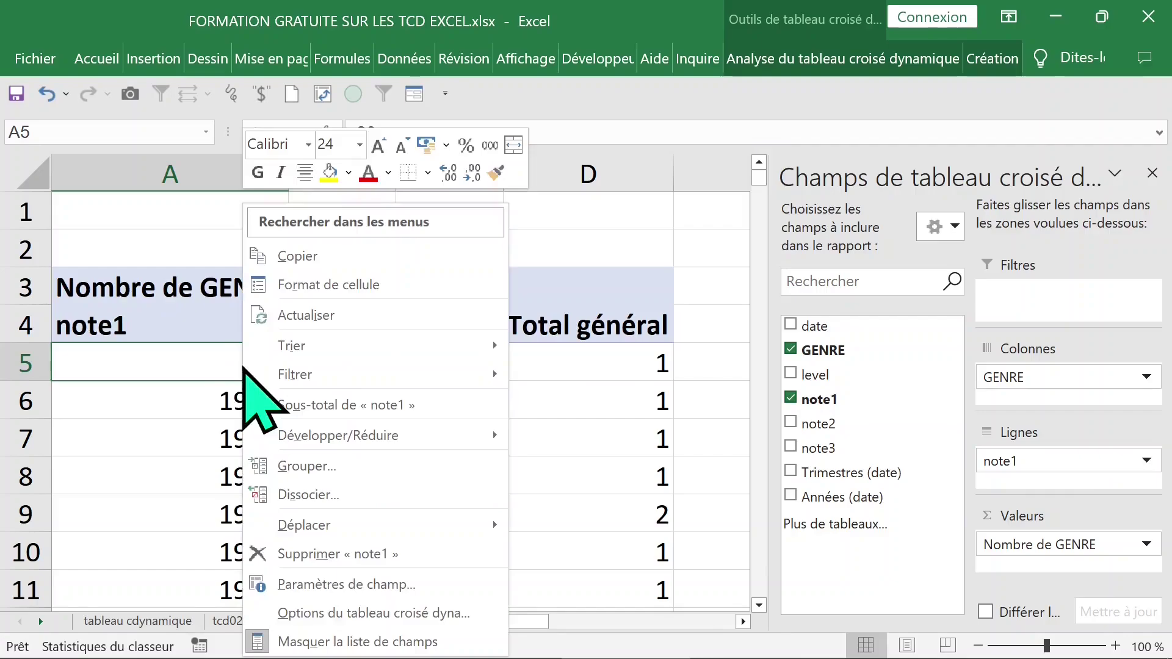
{"action": "left_click", "coordinate": [314, 315]}
{"action": "left_click", "coordinate": [375, 392]}
{"action": "left_click", "coordinate": [259, 376]}
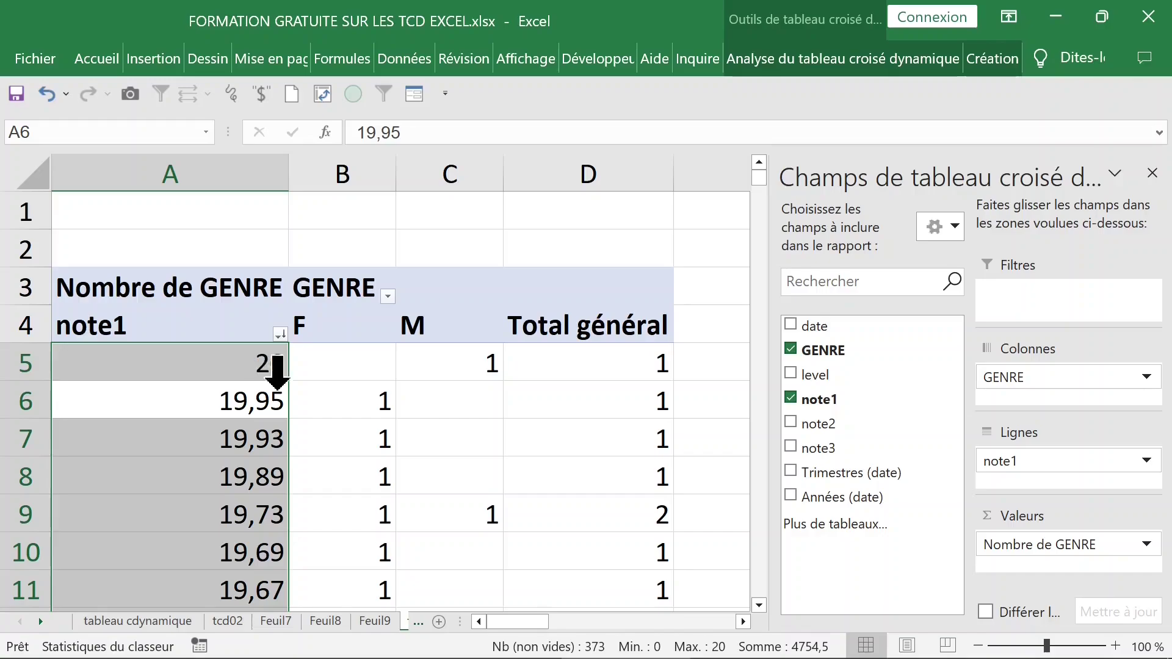
{"action": "left_click", "coordinate": [1152, 174]}
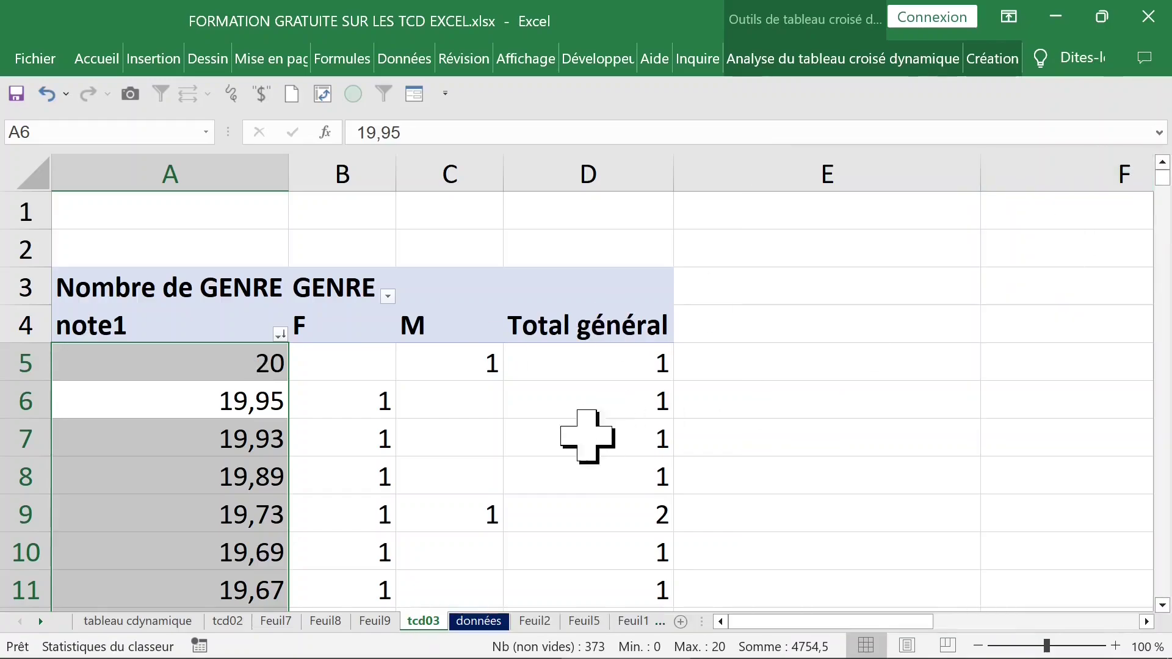
Step: Create a pivot table on a new worksheet from the range A1:F425 of the données sheet
{"action": "left_click", "coordinate": [480, 621]}
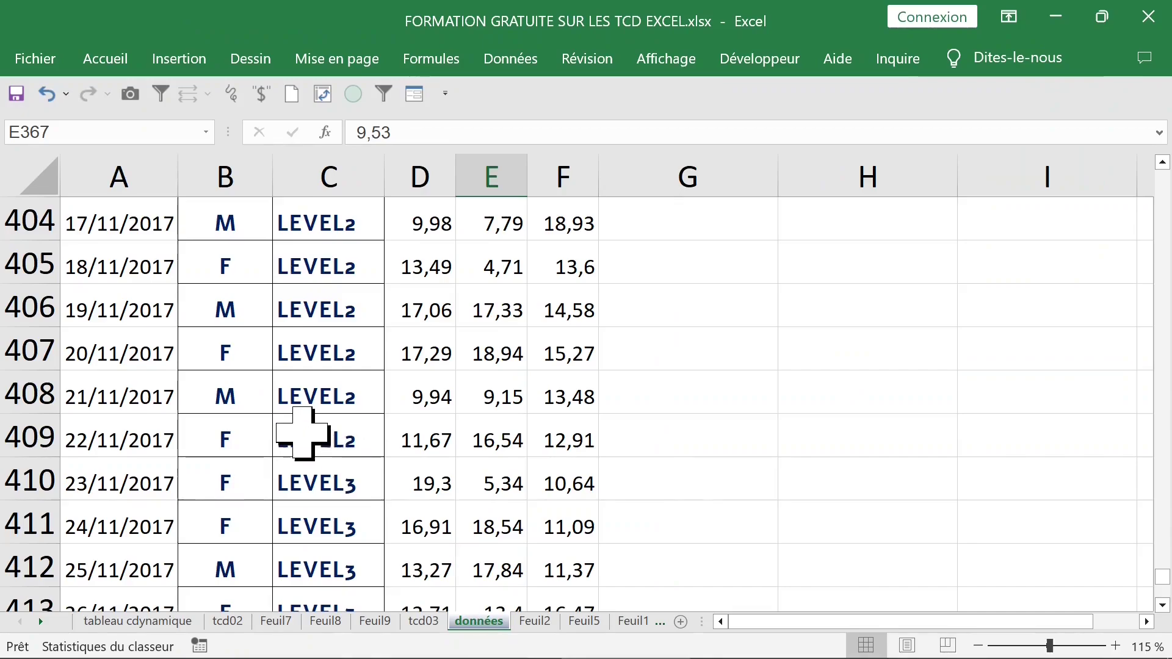
{"action": "left_click", "coordinate": [333, 409]}
{"action": "scroll", "coordinate": [371, 437], "scroll_direction": "up", "scroll_amount": 8}
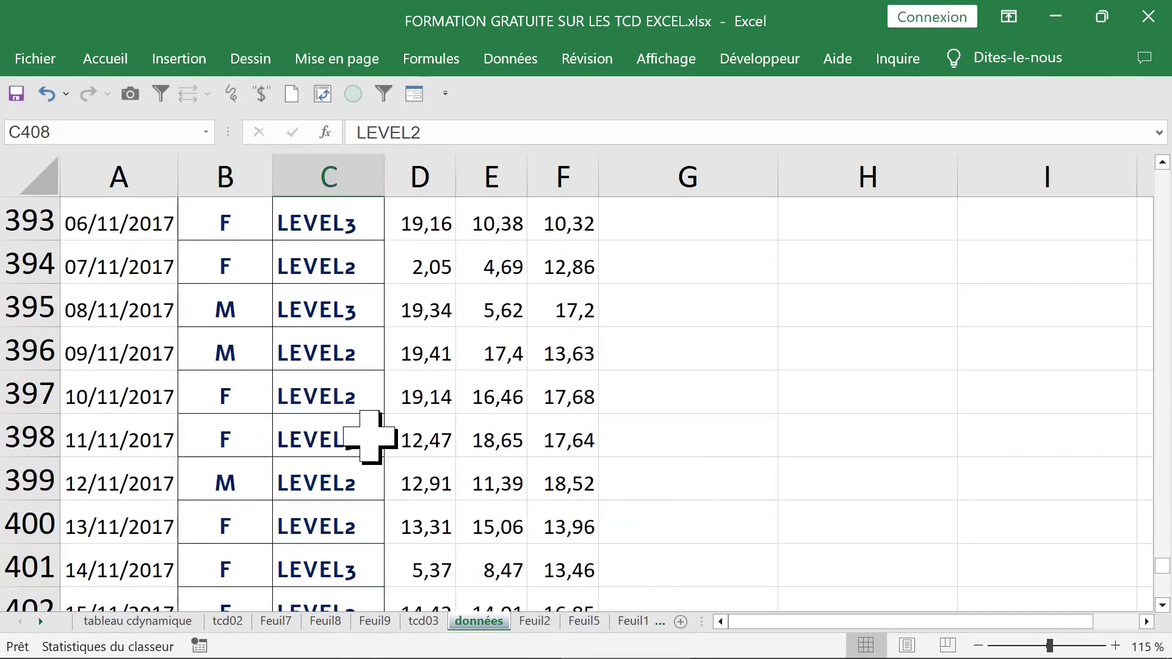
{"action": "left_click", "coordinate": [266, 333]}
{"action": "left_click", "coordinate": [405, 324]}
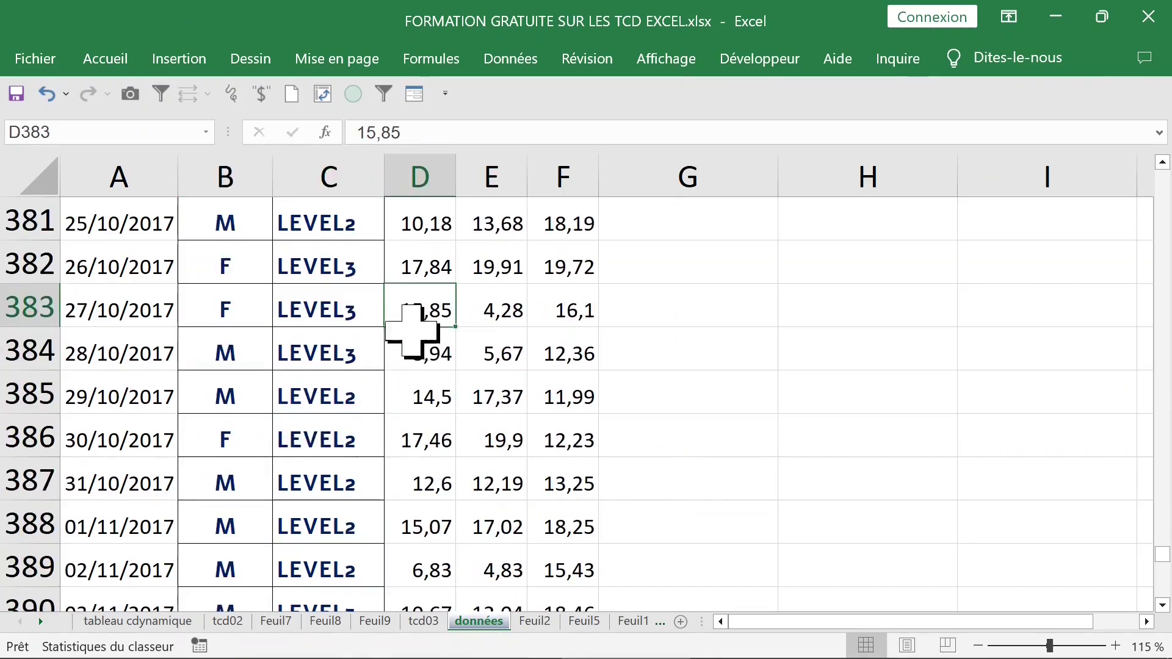
{"action": "scroll", "coordinate": [405, 329], "scroll_direction": "up", "scroll_amount": 2}
{"action": "left_click", "coordinate": [302, 305]}
{"action": "left_click", "coordinate": [178, 58]}
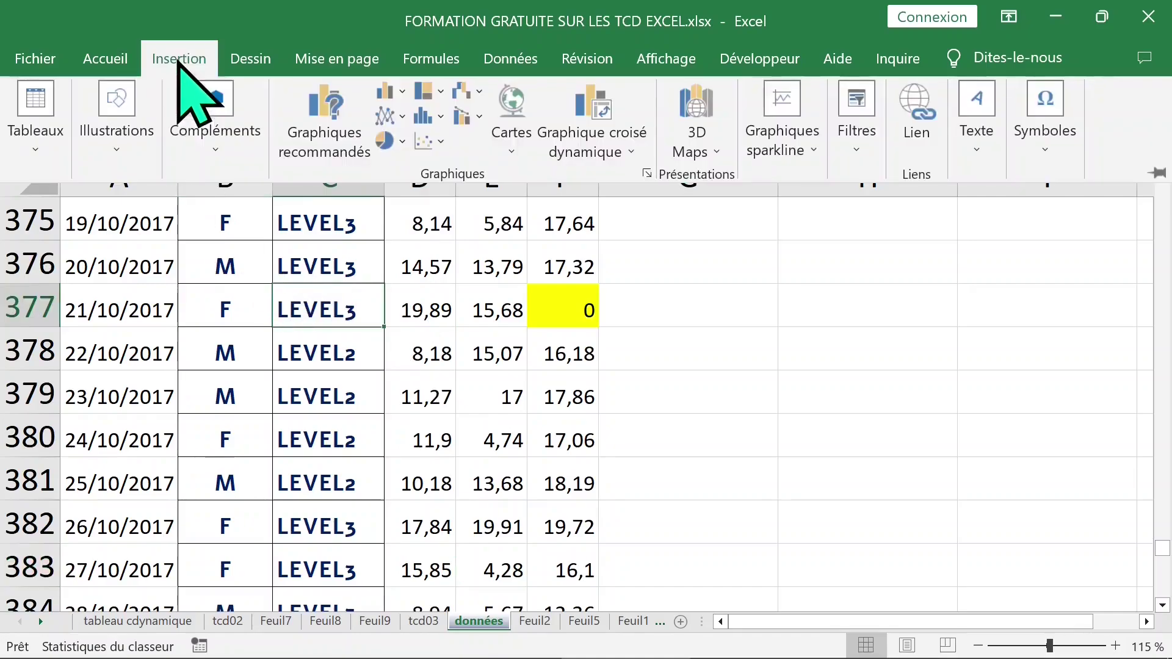
{"action": "left_click", "coordinate": [53, 106]}
{"action": "left_click", "coordinate": [56, 207]}
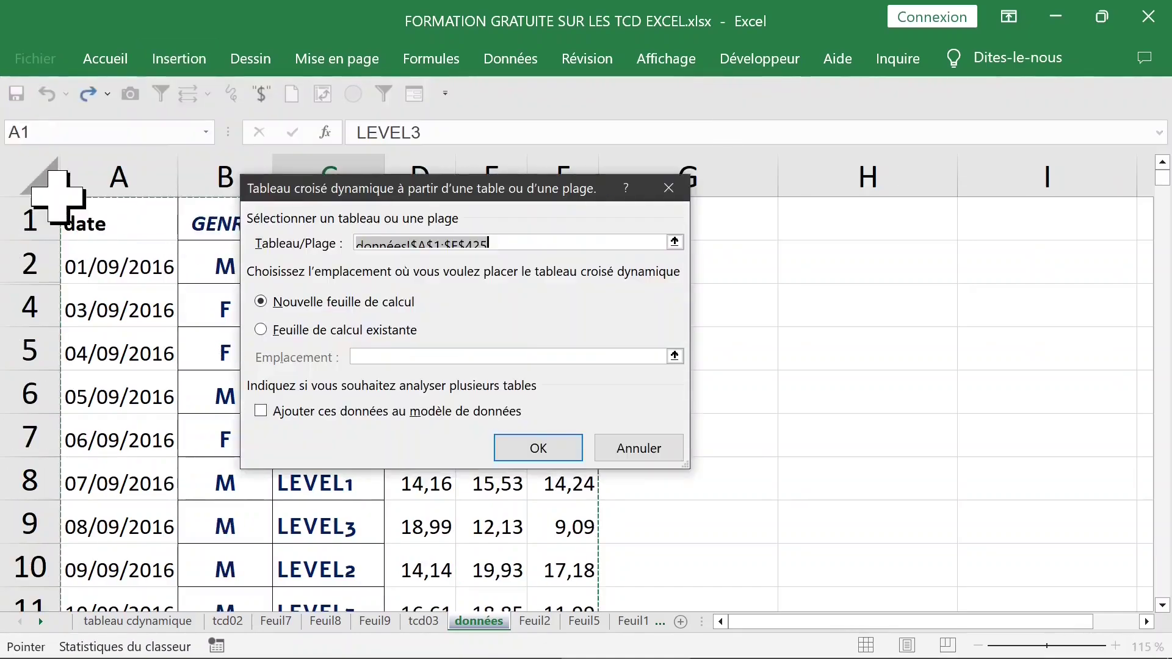
{"action": "left_click", "coordinate": [527, 448]}
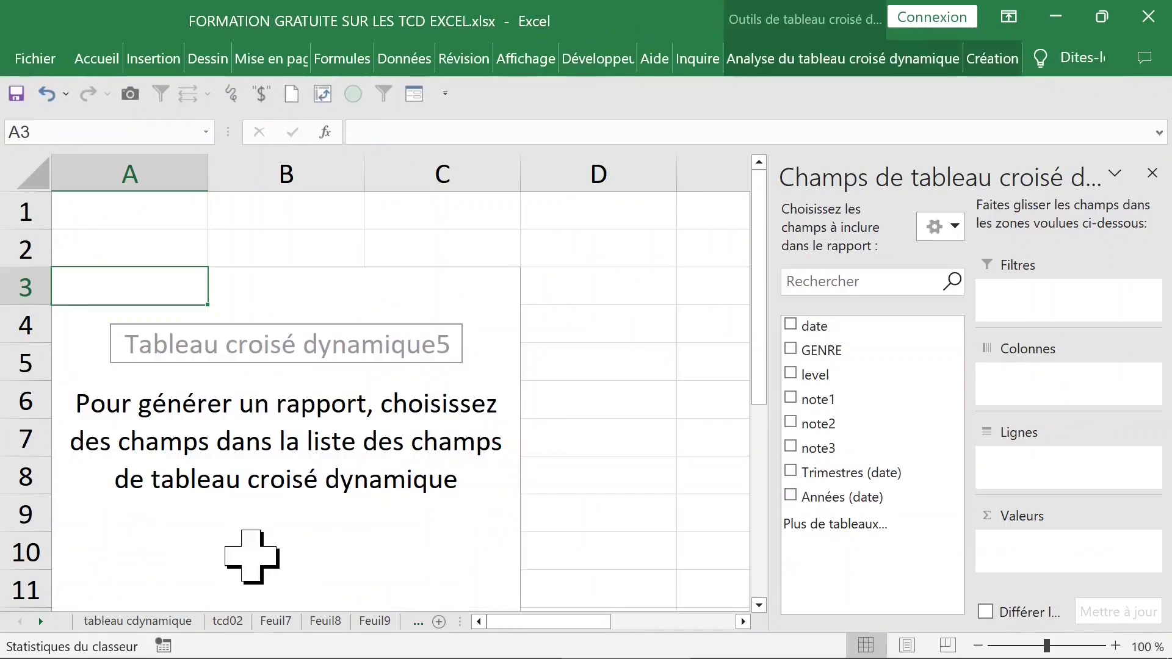
Step: Rename the new pivot table sheet tcd04 and move it in front of the tableau cdynamique sheet
{"action": "left_click", "coordinate": [413, 625]}
{"action": "double_click", "coordinate": [484, 621]}
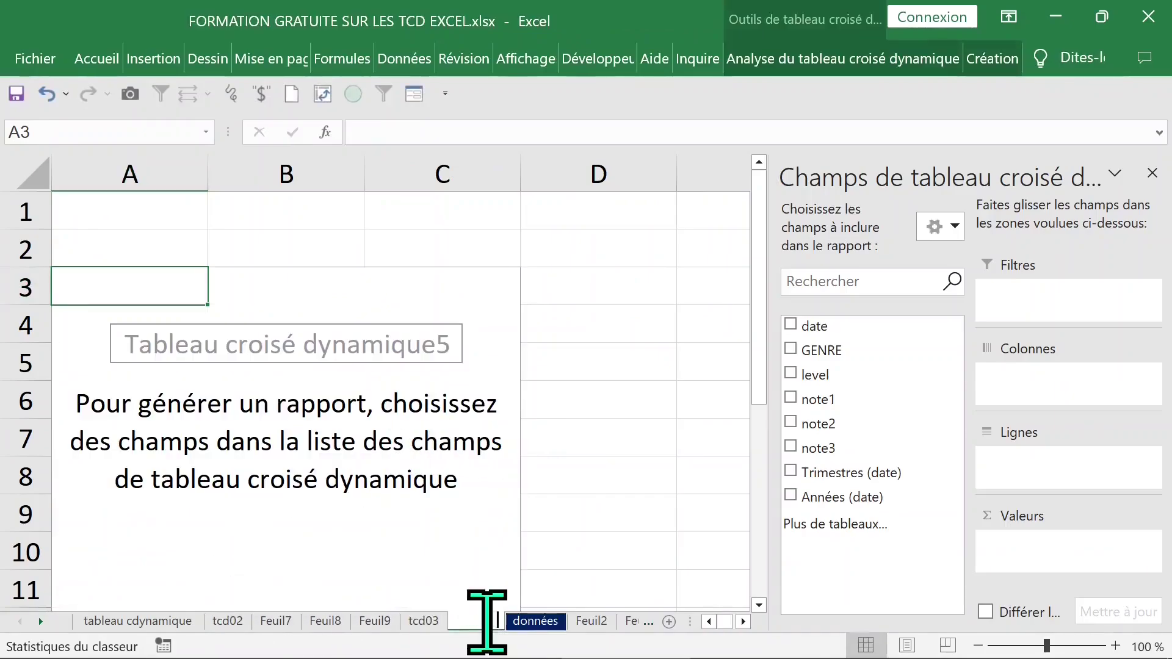
{"action": "type", "text": "tcd0"}
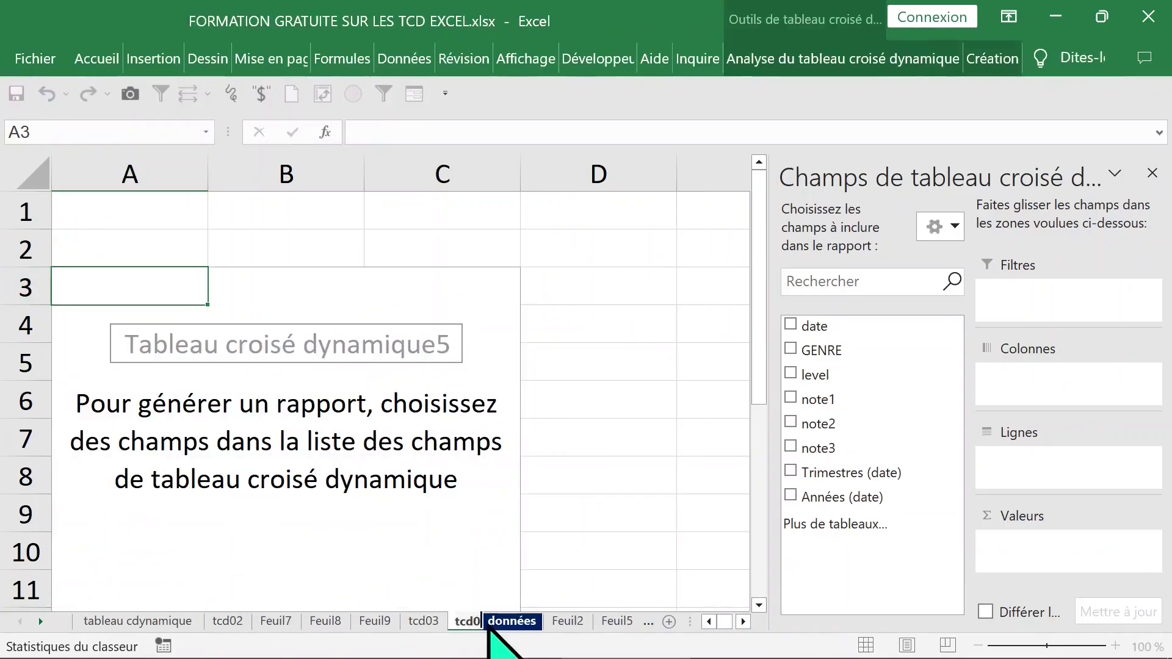
{"action": "type", "text": "4"}
{"action": "left_click_drag", "start_coordinate": [479, 622], "coordinate": [205, 624]}
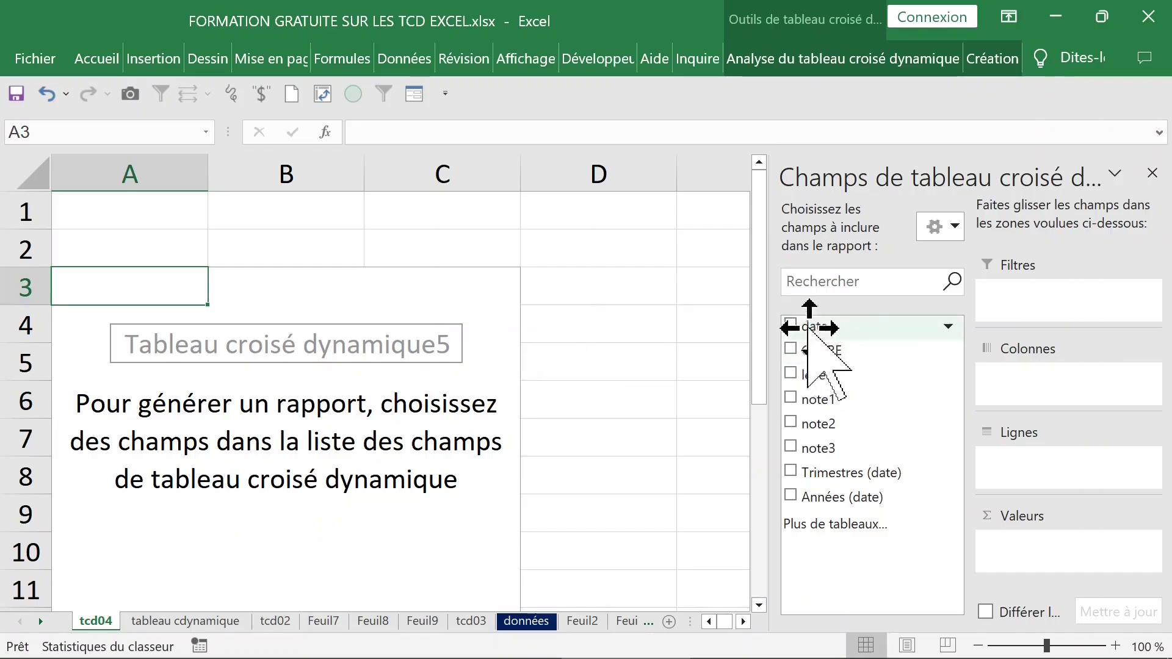
Step: Add GENRE and level as row fields and note1, note2 and note3 as values, and close the field list
{"action": "left_click", "coordinate": [792, 350]}
{"action": "left_click", "coordinate": [793, 374]}
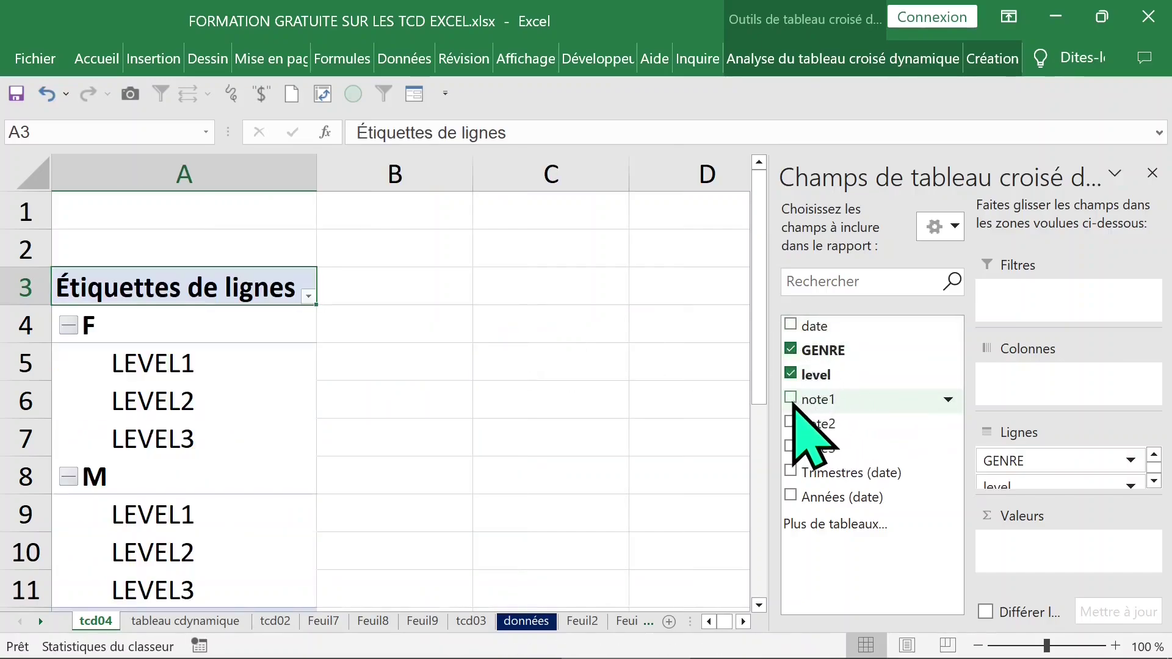
{"action": "left_click", "coordinate": [791, 399]}
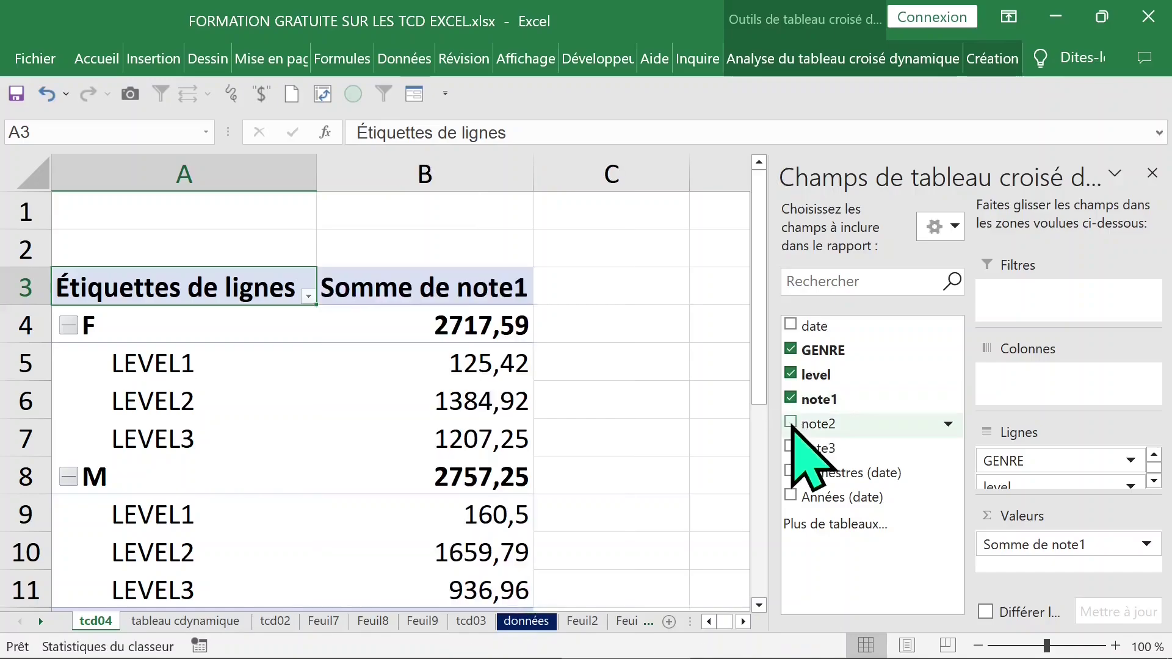
{"action": "left_click", "coordinate": [792, 424]}
{"action": "left_click", "coordinate": [792, 448]}
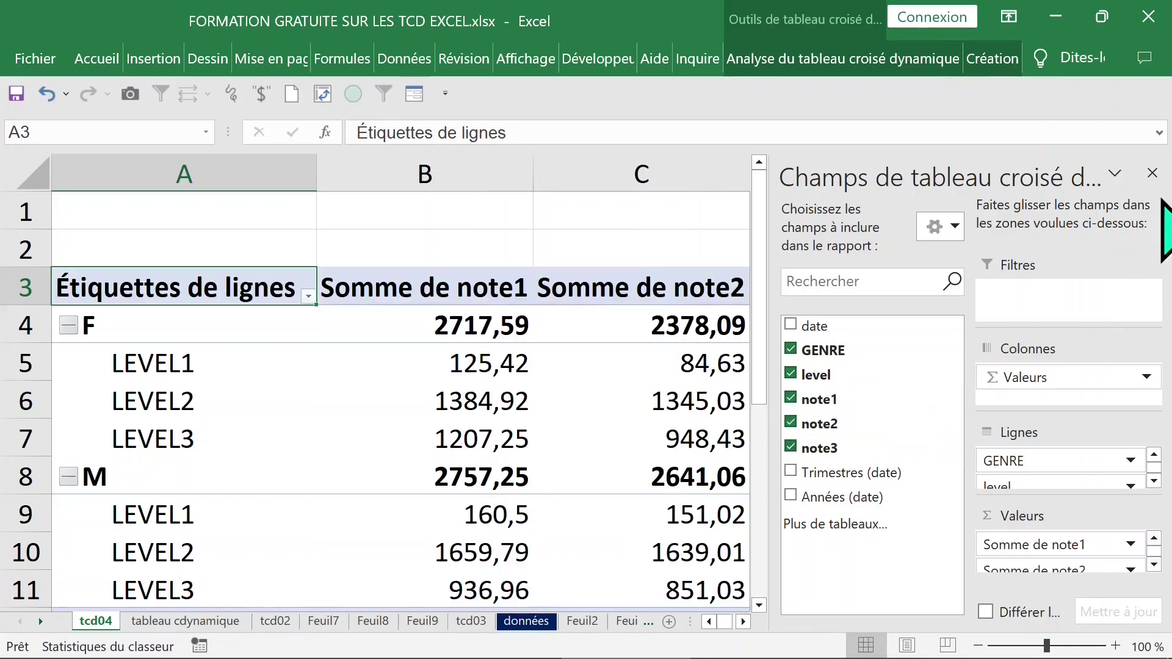
{"action": "left_click", "coordinate": [1152, 172]}
Step: Summarise the note1 value field by average (Moyenne) instead of sum
{"action": "left_click", "coordinate": [479, 292]}
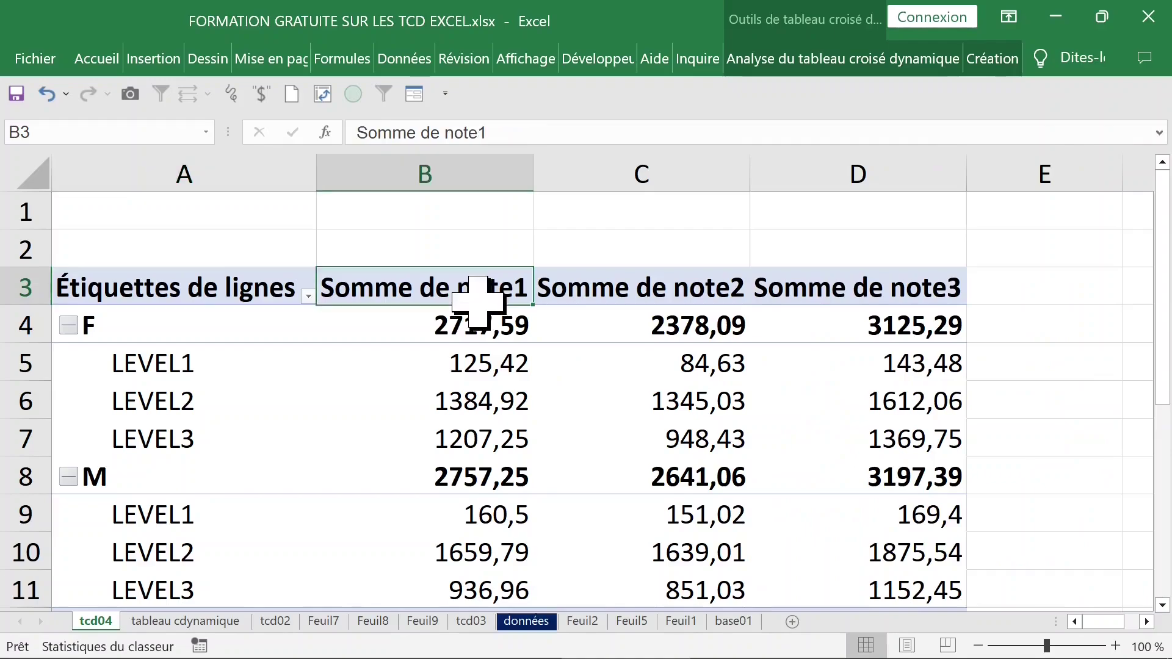
{"action": "double_click", "coordinate": [446, 290]}
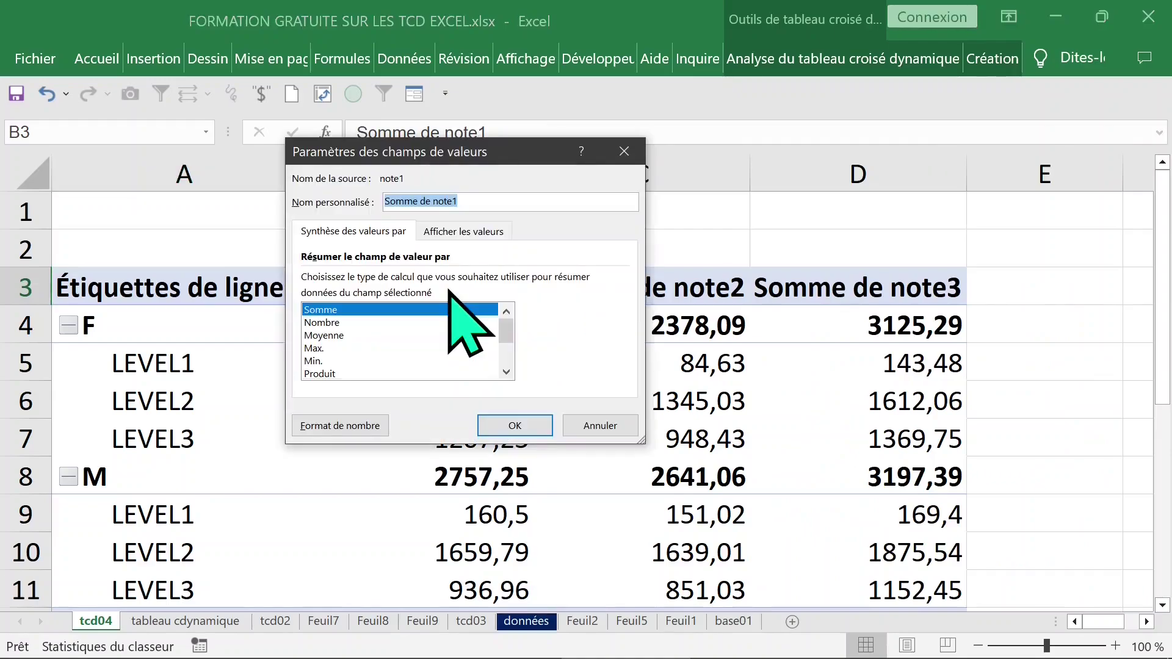
{"action": "left_click", "coordinate": [342, 336]}
{"action": "left_click", "coordinate": [507, 426]}
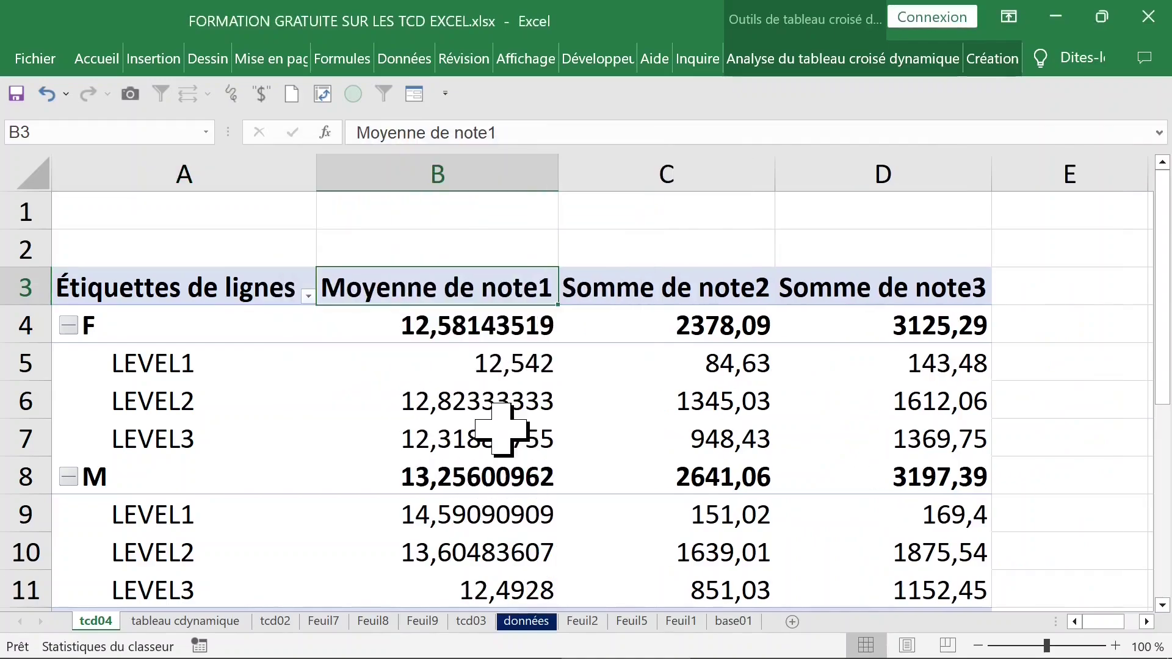
Step: Format the note1 averages as Nombre with 2 decimals
{"action": "right_click", "coordinate": [428, 318]}
{"action": "left_click", "coordinate": [465, 372]}
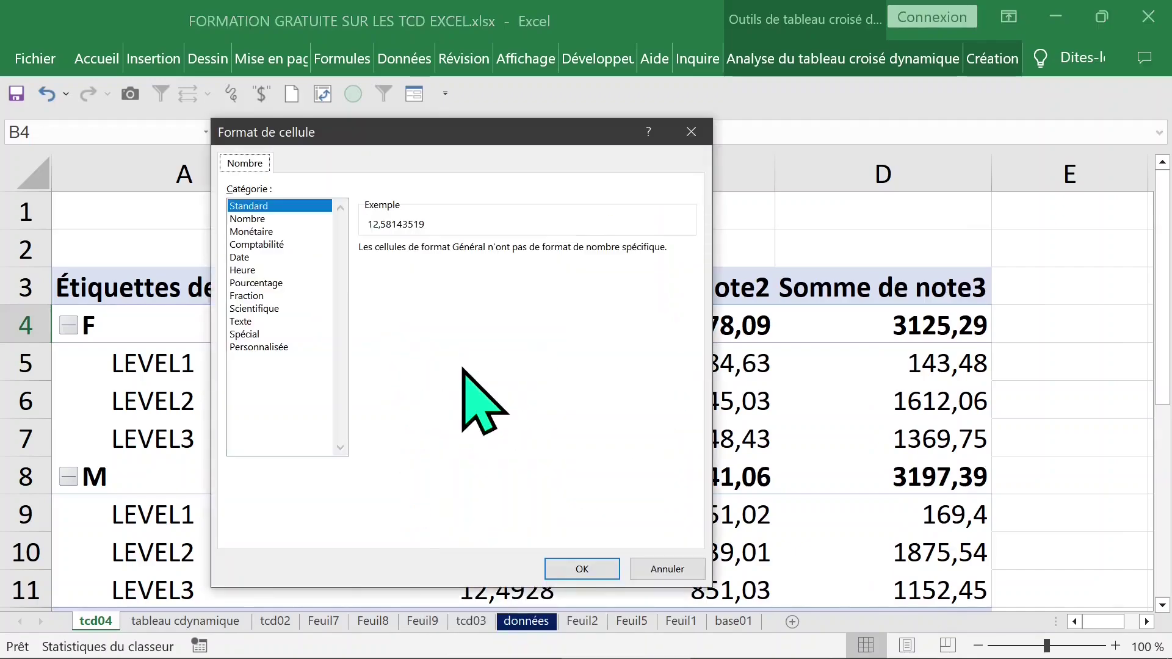
{"action": "left_click", "coordinate": [252, 218]}
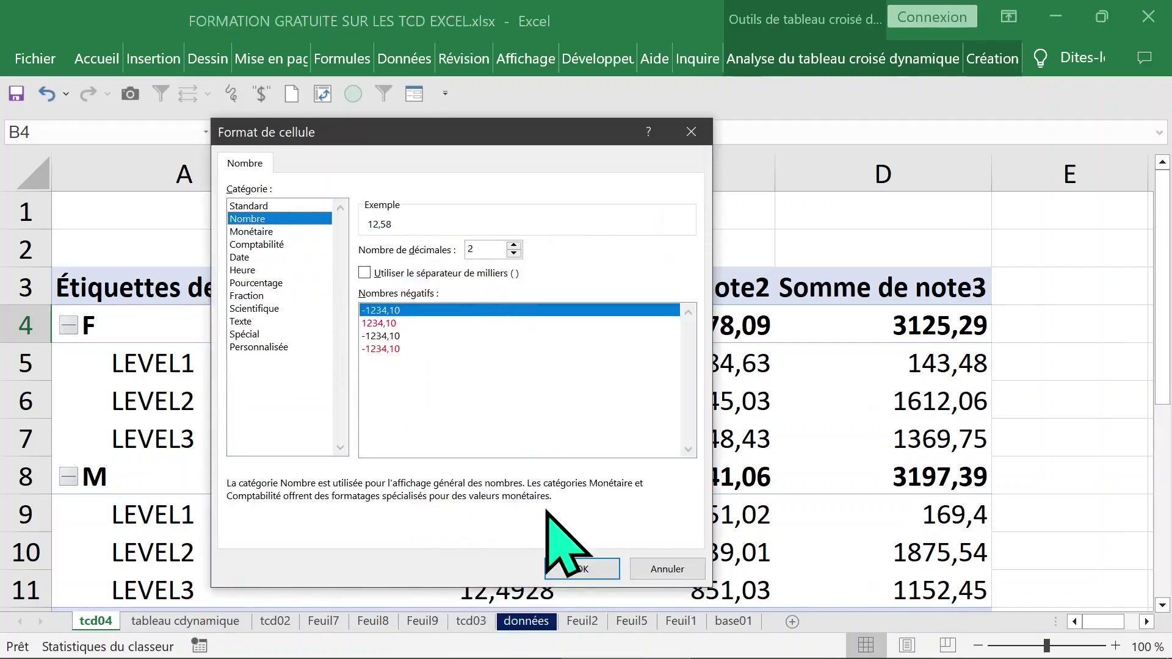
{"action": "left_click", "coordinate": [583, 569]}
Step: Summarise the note2 value field by average (Moyenne) and format it as Nombre with 2 decimals
{"action": "double_click", "coordinate": [672, 290]}
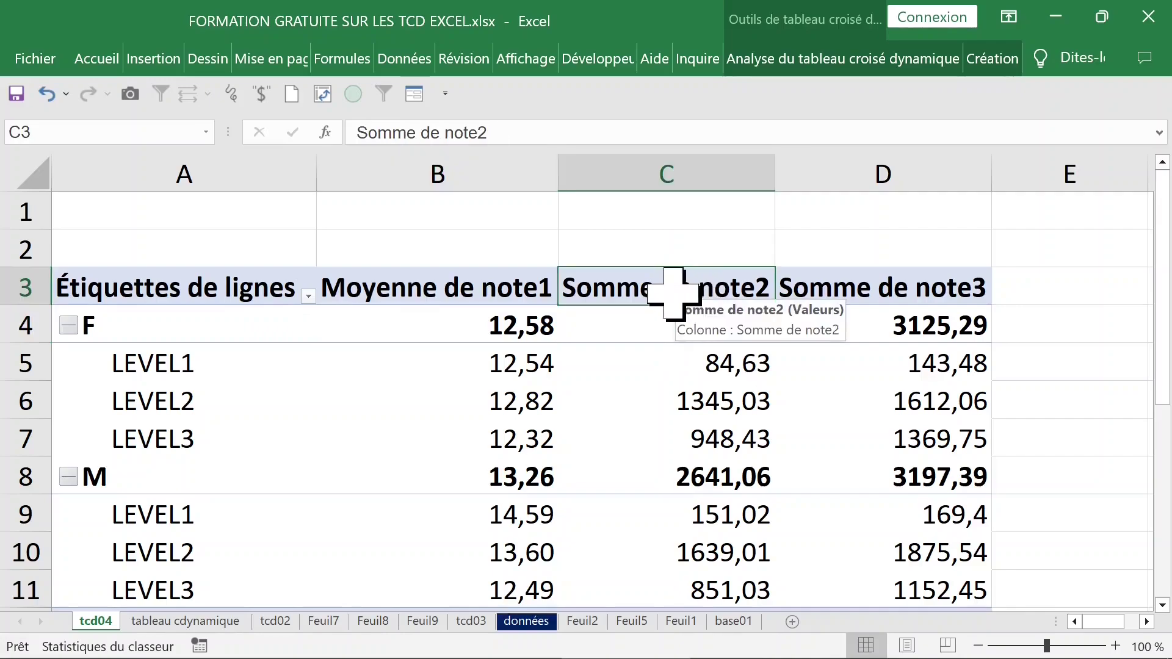
{"action": "left_click", "coordinate": [335, 338]}
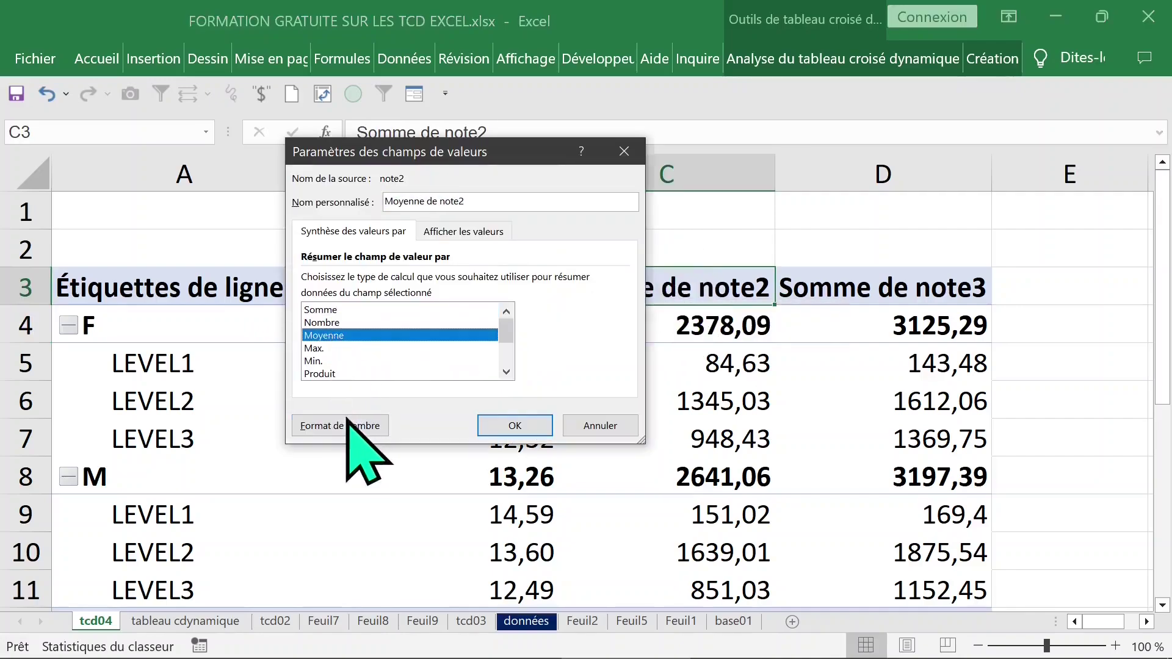
{"action": "left_click", "coordinate": [346, 422]}
{"action": "left_click", "coordinate": [264, 158]}
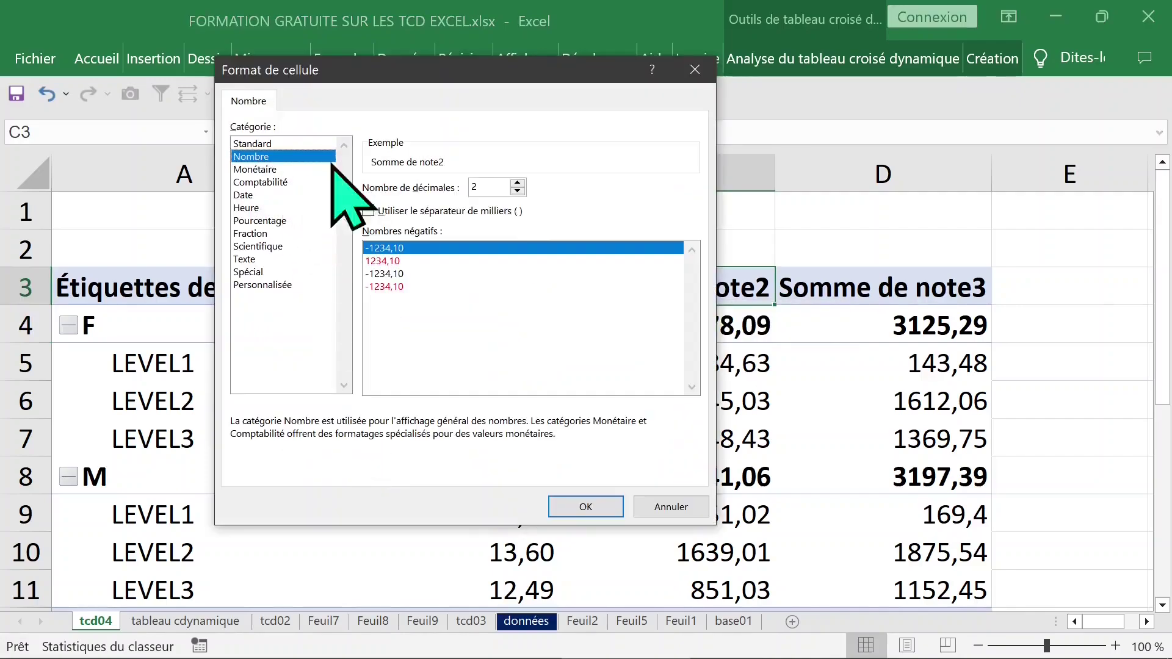
{"action": "left_click", "coordinate": [583, 505]}
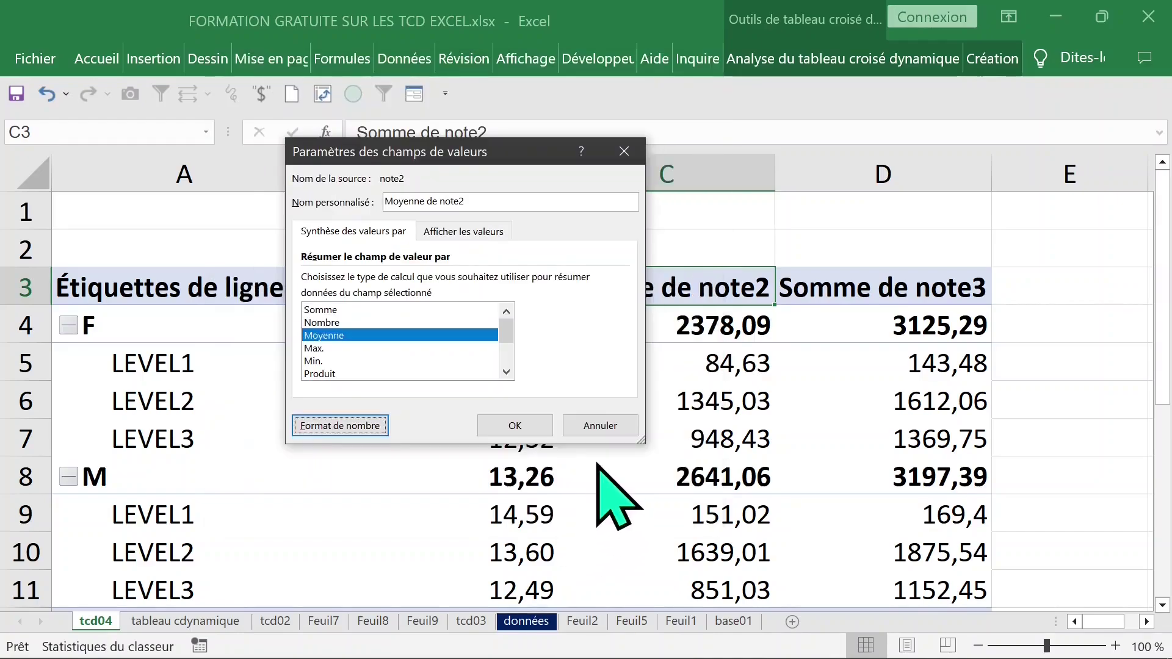
{"action": "left_click", "coordinate": [519, 425]}
Step: Summarise the note3 value field by average (Moyenne) and format it as Nombre with 2 decimals
{"action": "double_click", "coordinate": [889, 290]}
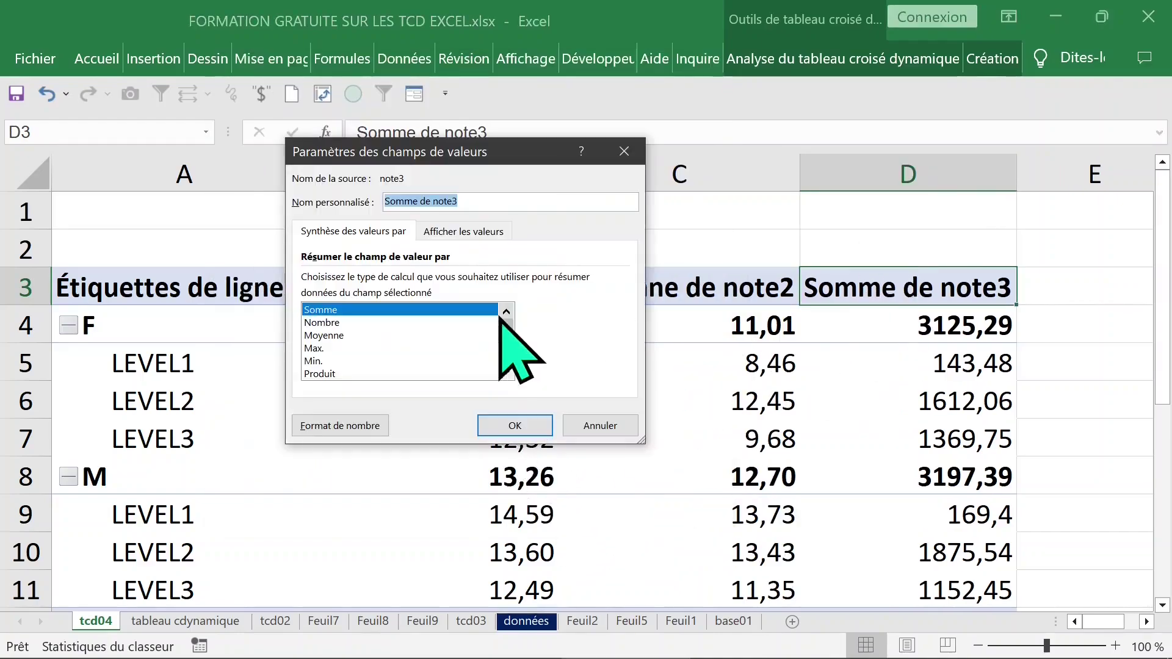
{"action": "left_click", "coordinate": [335, 335]}
{"action": "left_click", "coordinate": [340, 425]}
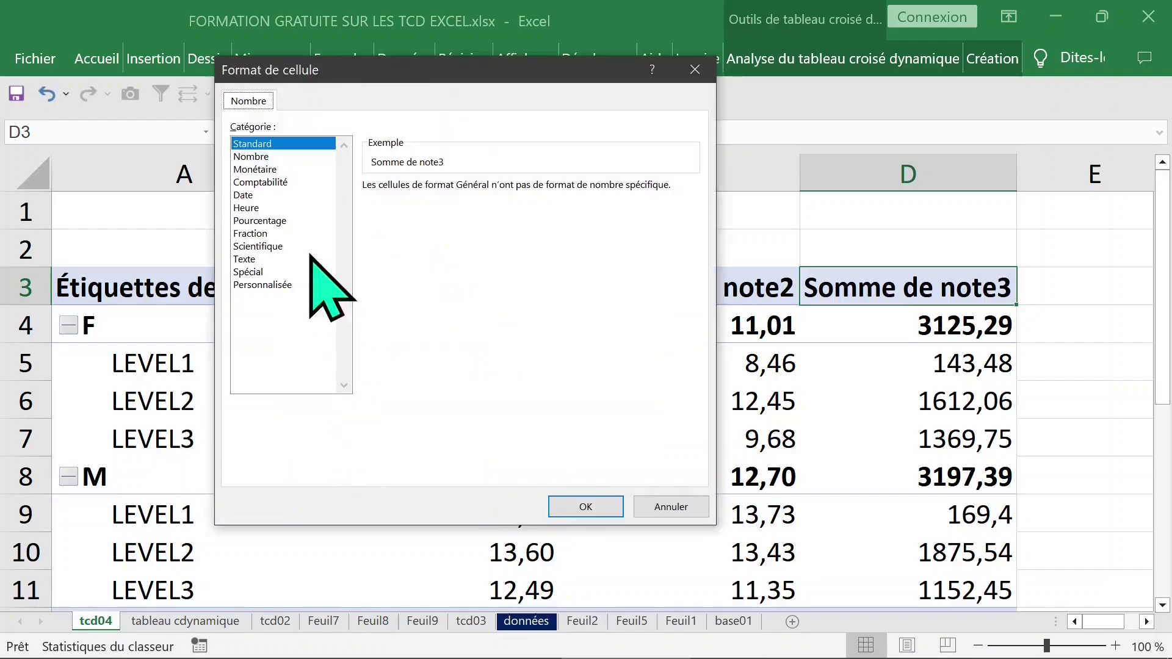
{"action": "left_click", "coordinate": [272, 157]}
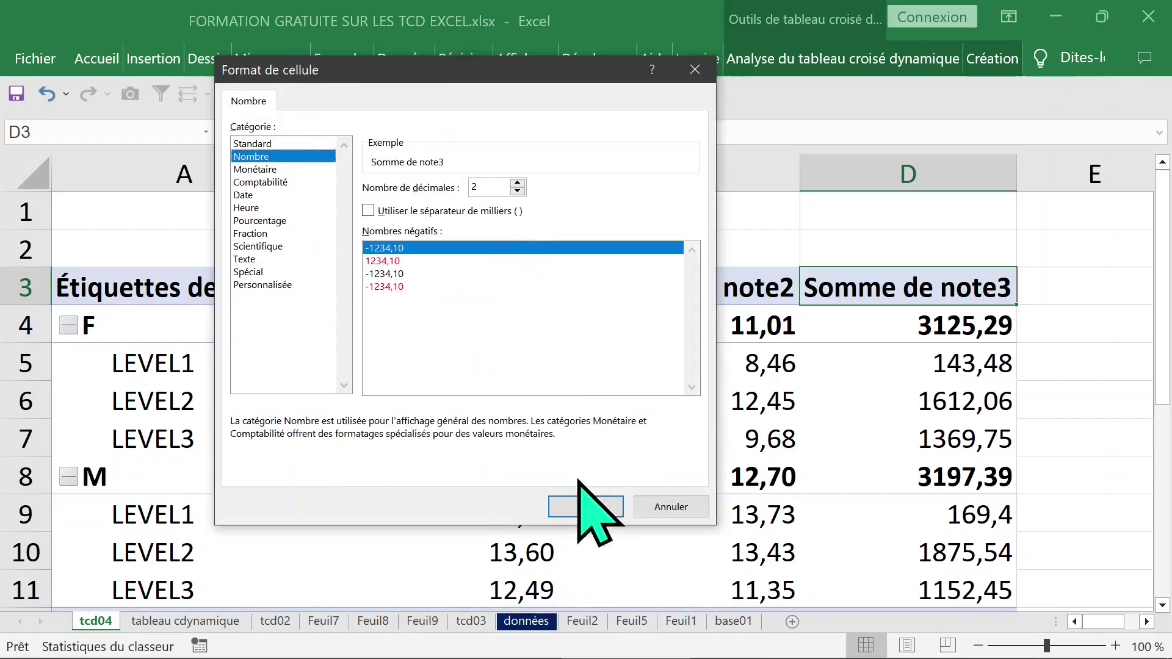
{"action": "left_click", "coordinate": [588, 509]}
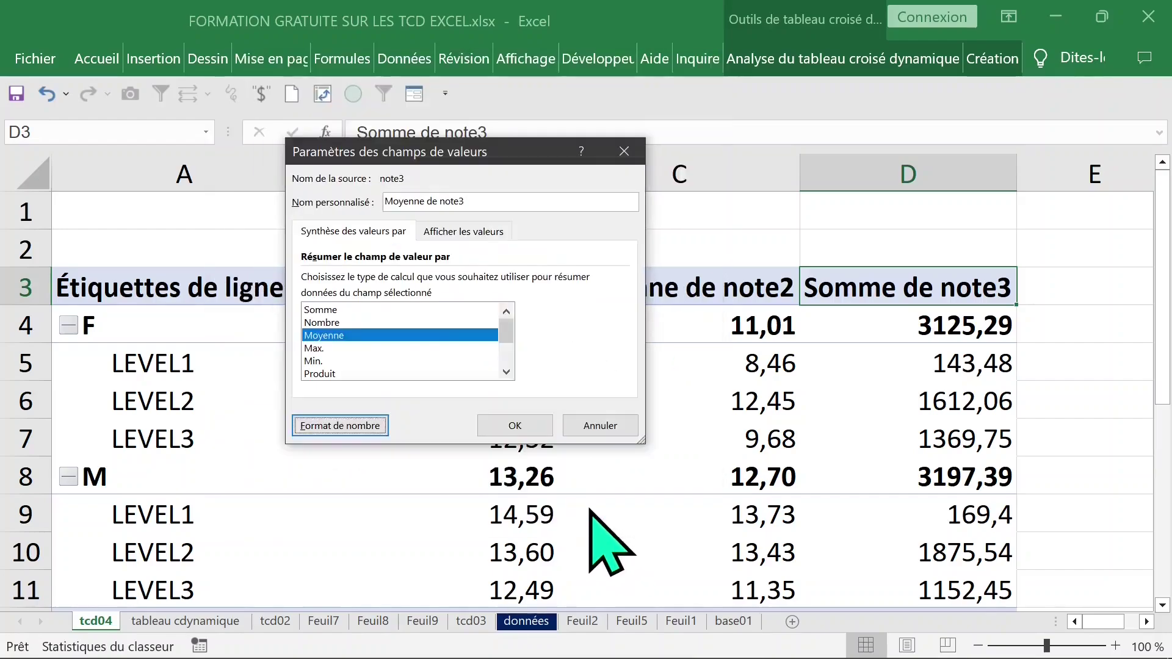
{"action": "left_click", "coordinate": [515, 426]}
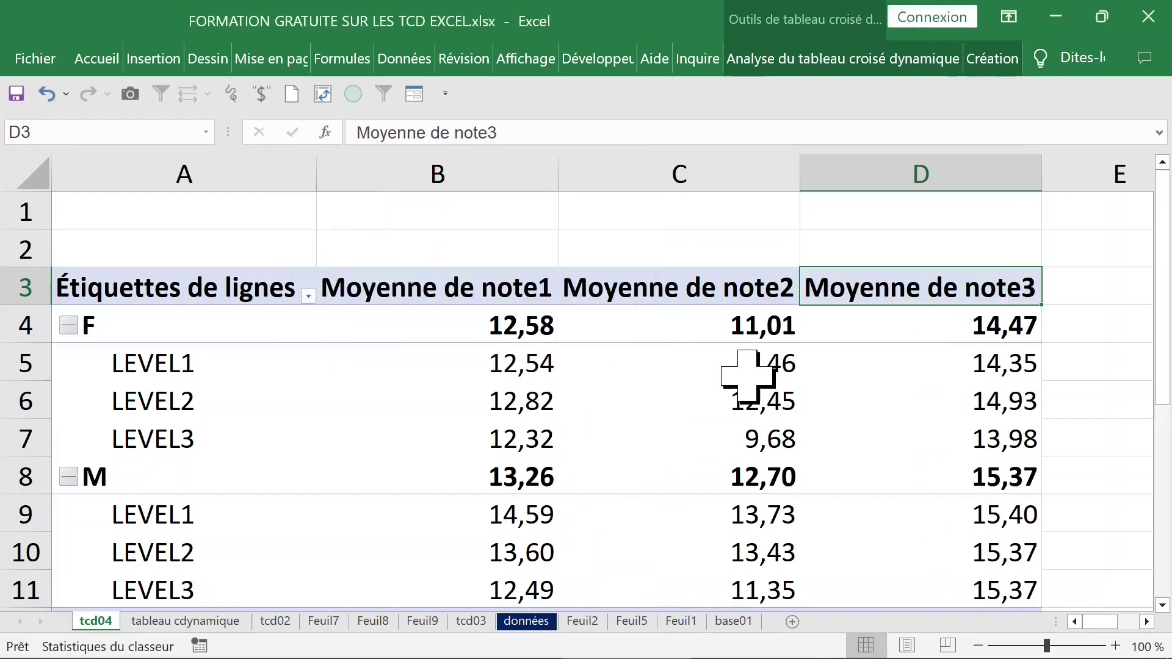
Step: Show the pivot table in tabular form (forme tabulaire) and autofit the width of the GENRE column
{"action": "left_click", "coordinate": [587, 373]}
{"action": "left_click", "coordinate": [288, 339]}
{"action": "left_click", "coordinate": [271, 364]}
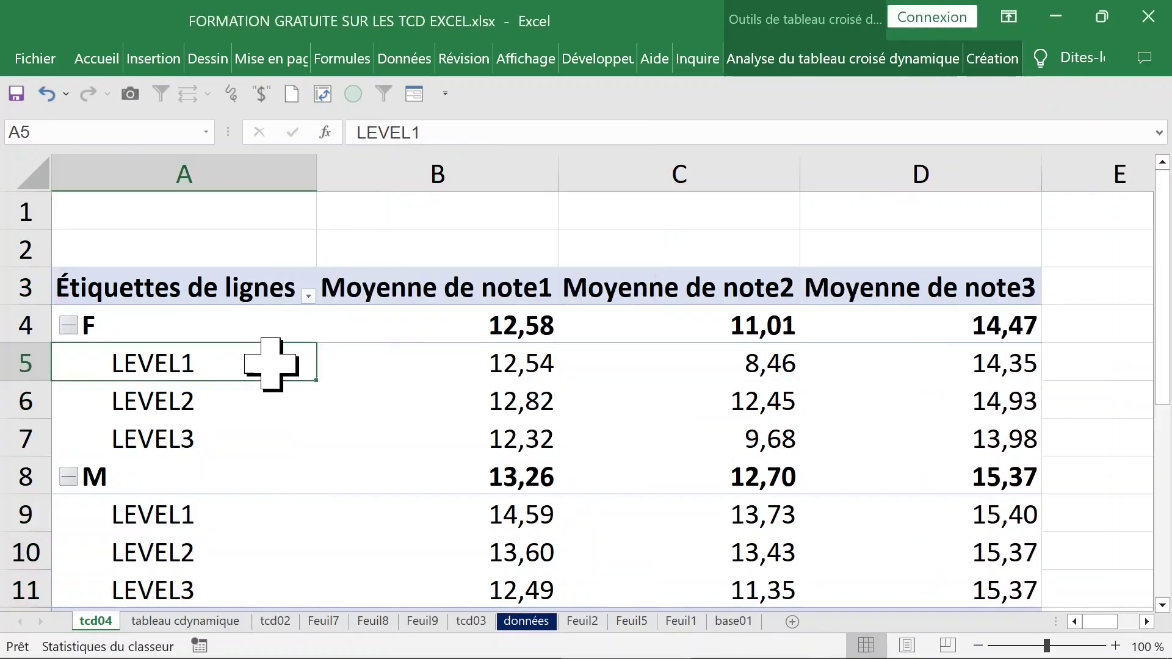
{"action": "left_click", "coordinate": [999, 59]}
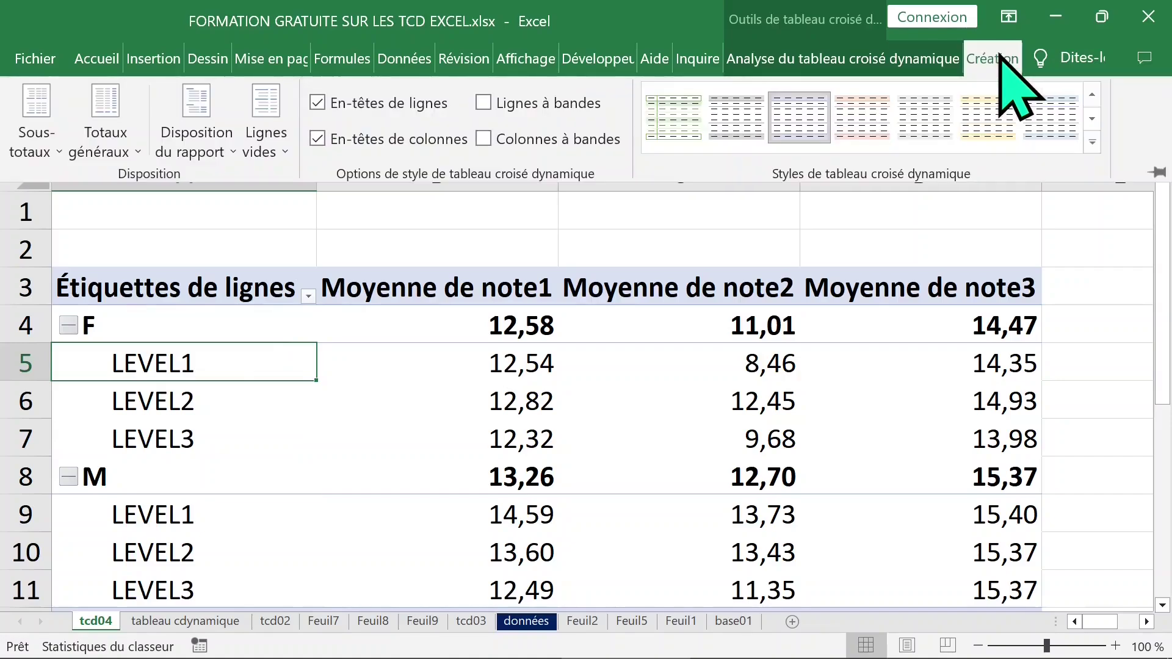
{"action": "left_click", "coordinate": [228, 154]}
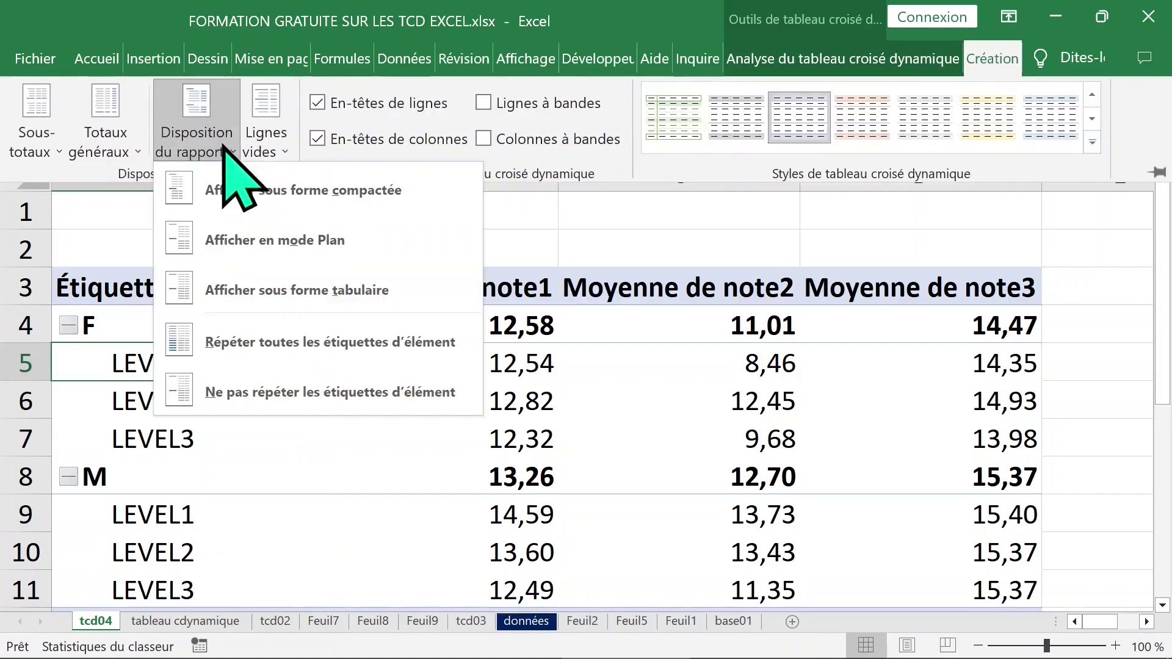
{"action": "left_click", "coordinate": [250, 287]}
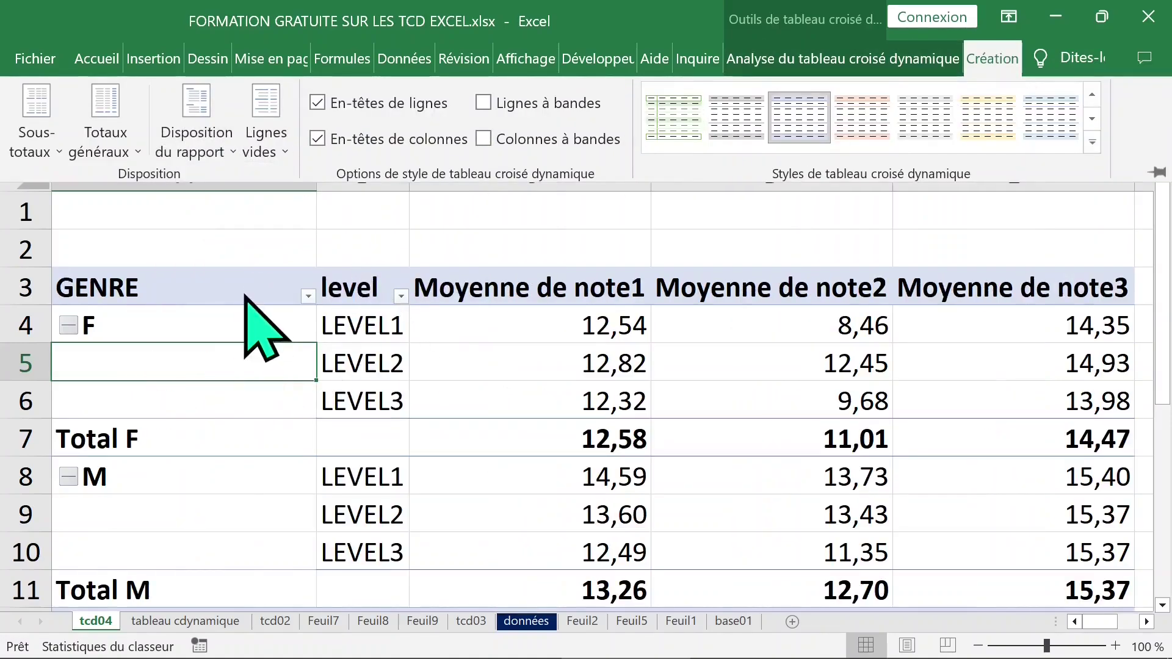
{"action": "double_click", "coordinate": [317, 168]}
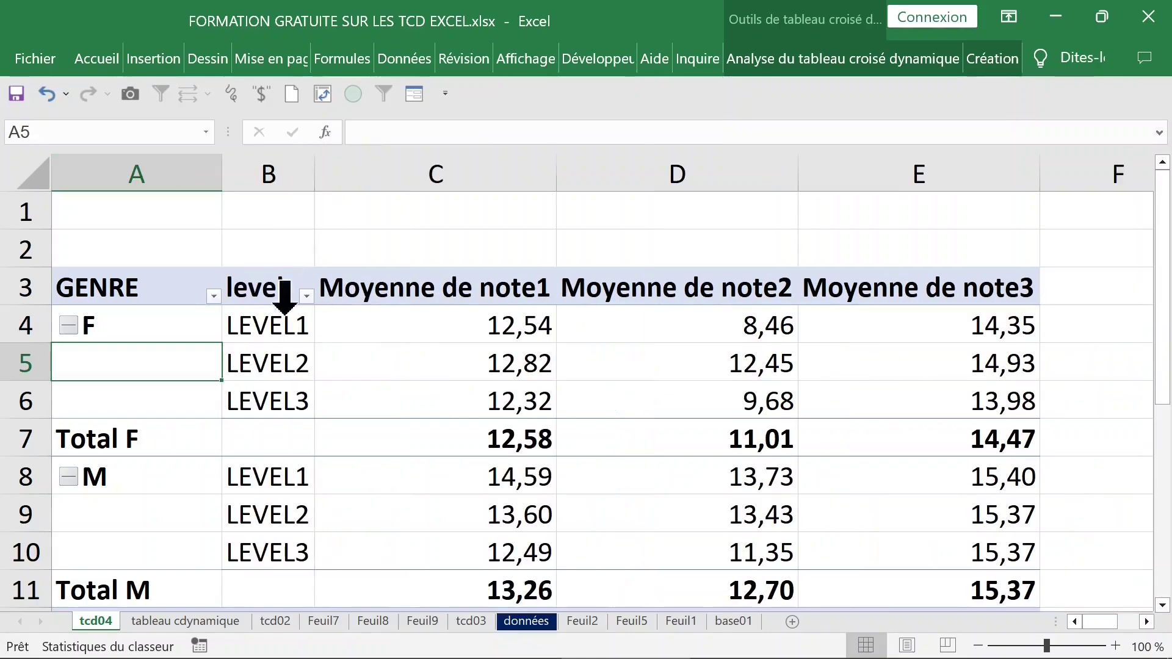
Step: Review the note averages for each GENRE and level down to the grand total row, and select the level items
{"action": "left_click", "coordinate": [475, 373]}
{"action": "left_click", "coordinate": [522, 322]}
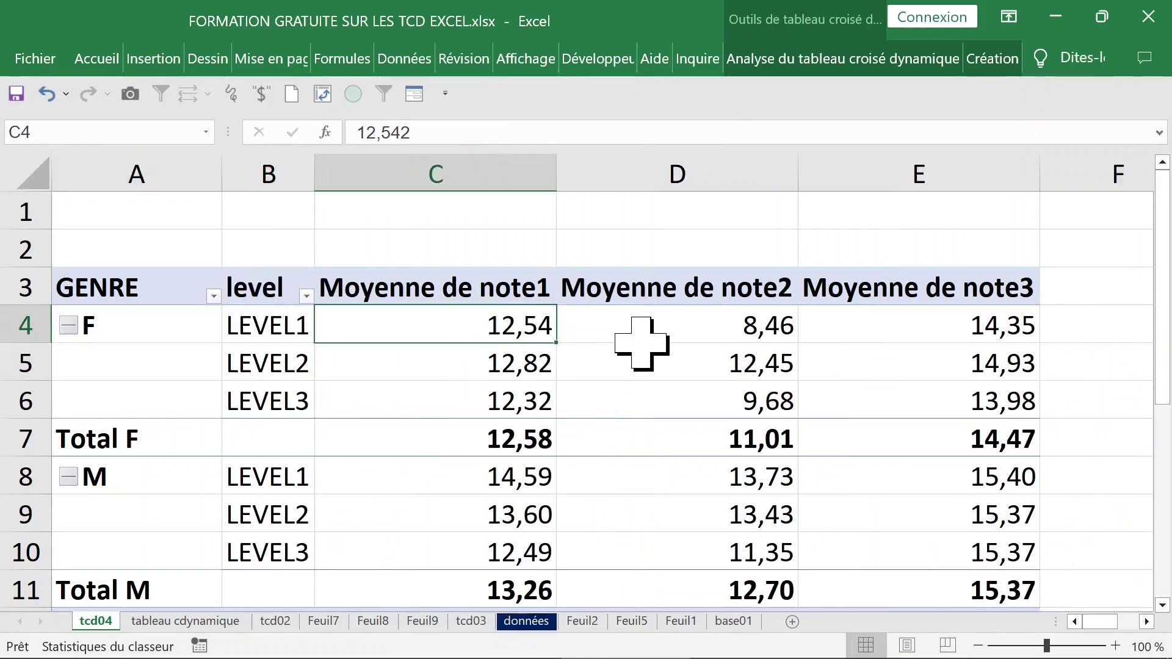
{"action": "left_click", "coordinate": [641, 333]}
{"action": "scroll", "coordinate": [447, 363], "scroll_direction": "down", "scroll_amount": 2}
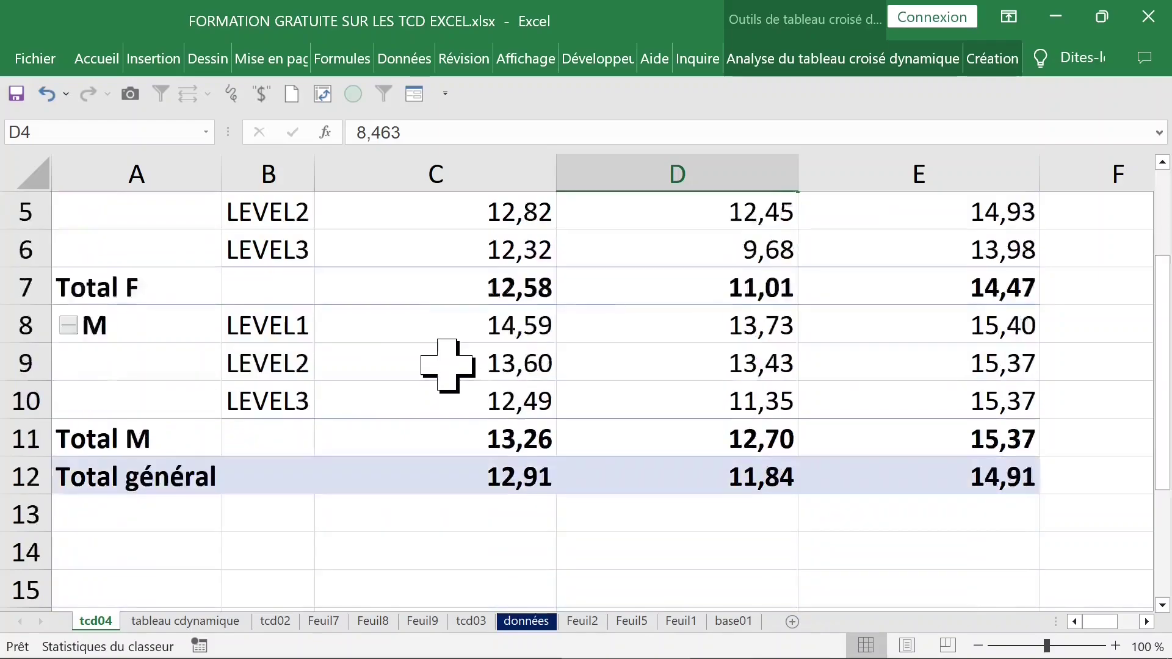
{"action": "scroll", "coordinate": [447, 365], "scroll_direction": "up", "scroll_amount": 2}
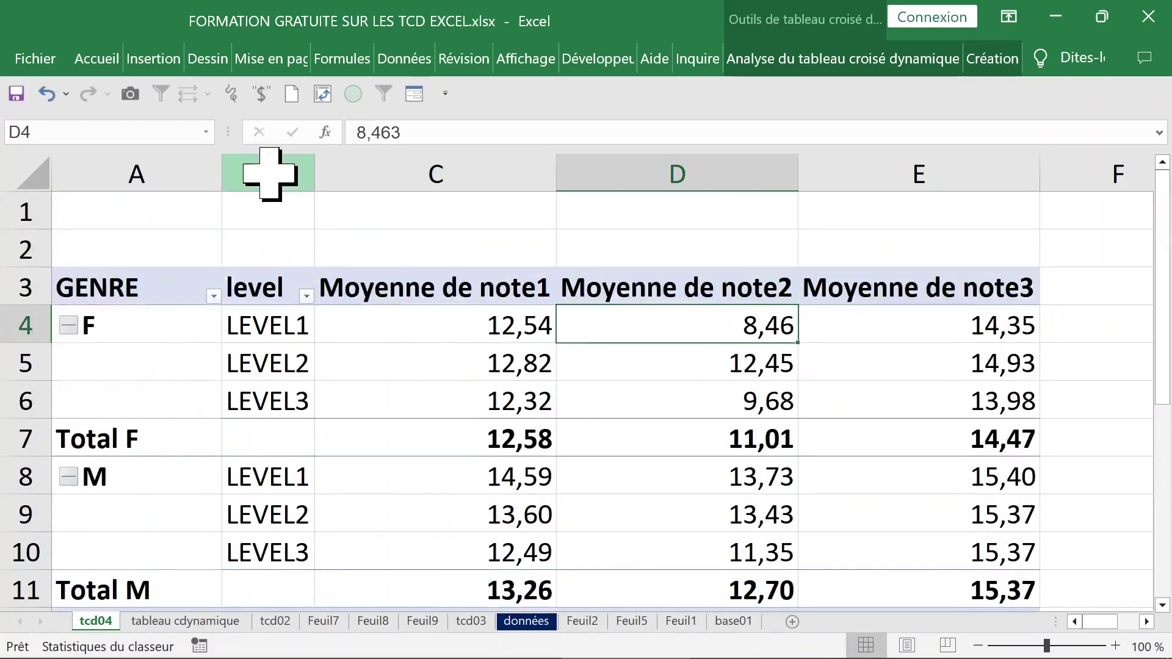
{"action": "left_click", "coordinate": [284, 300]}
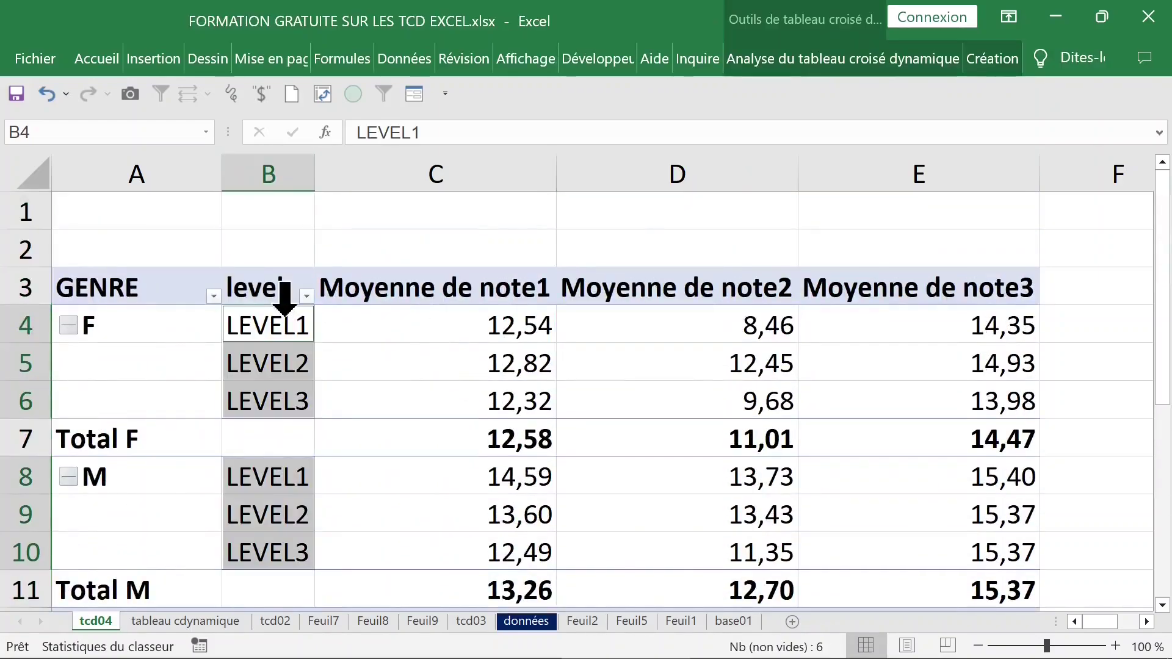